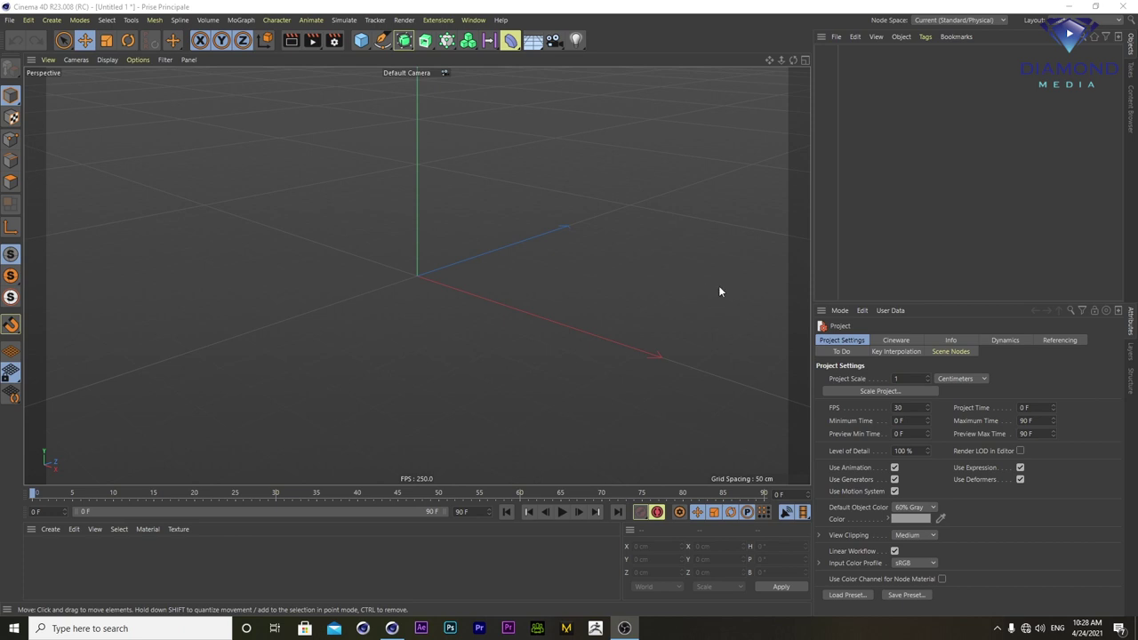
- Open the primitives palette from the Cube toolbar button in the empty scene
click(361, 40)
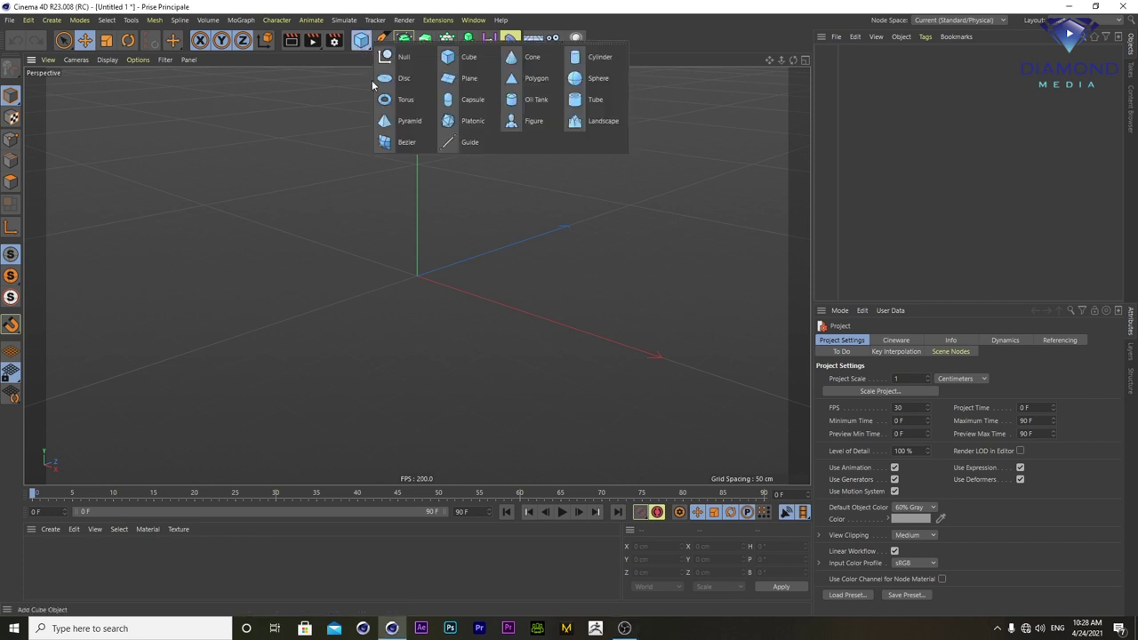
- Add a Plane primitive, removing an accidentally added cube
click(361, 40)
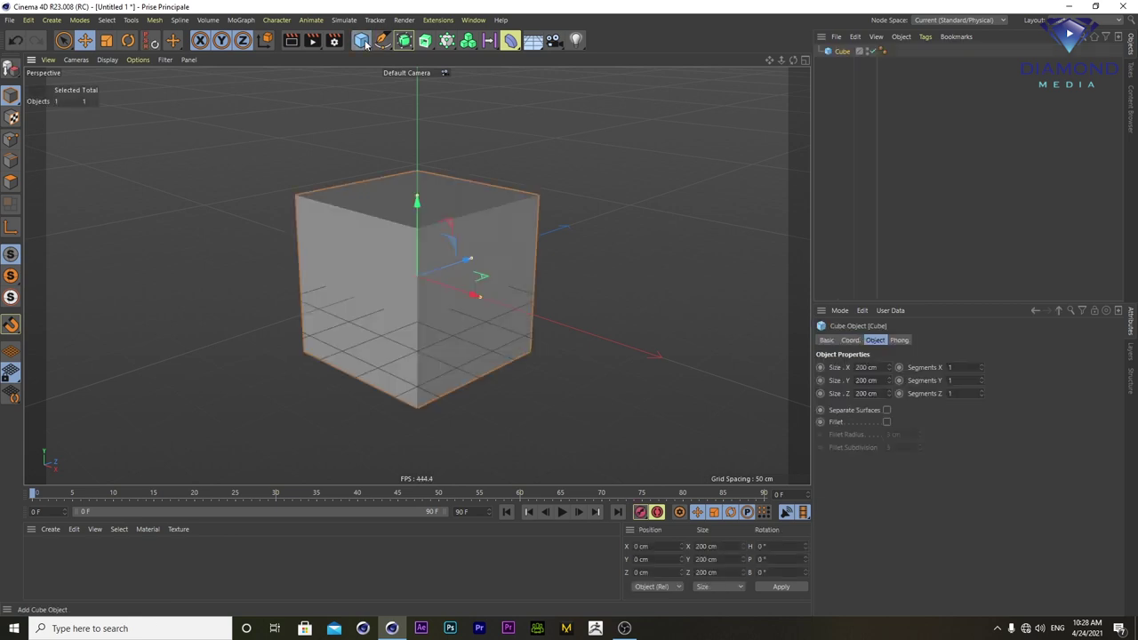
key(Delete)
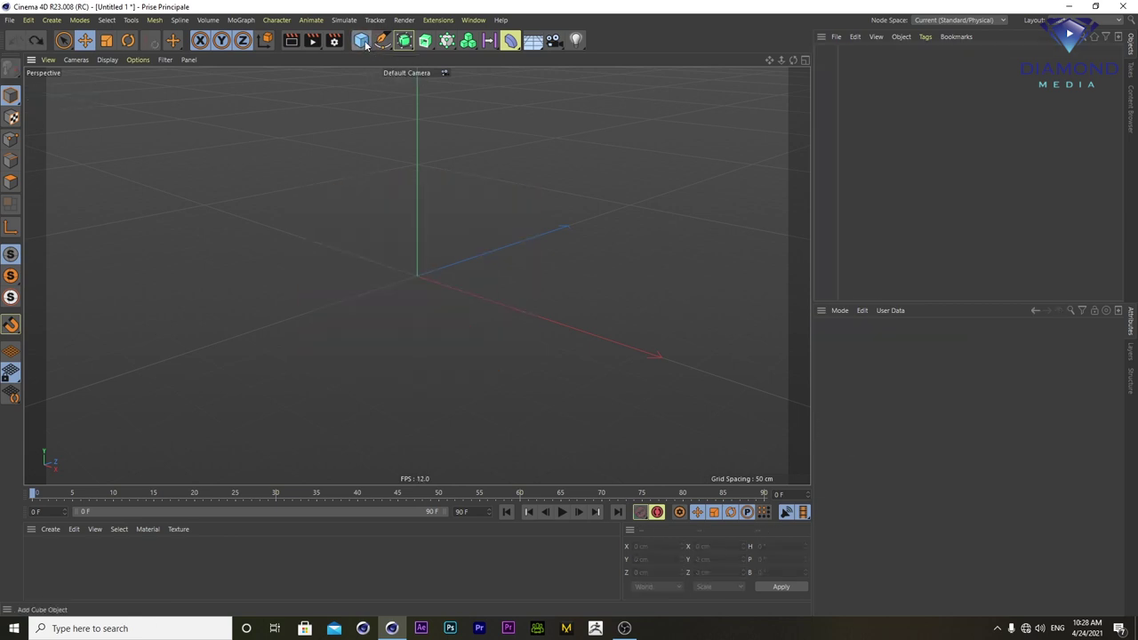
click(360, 40)
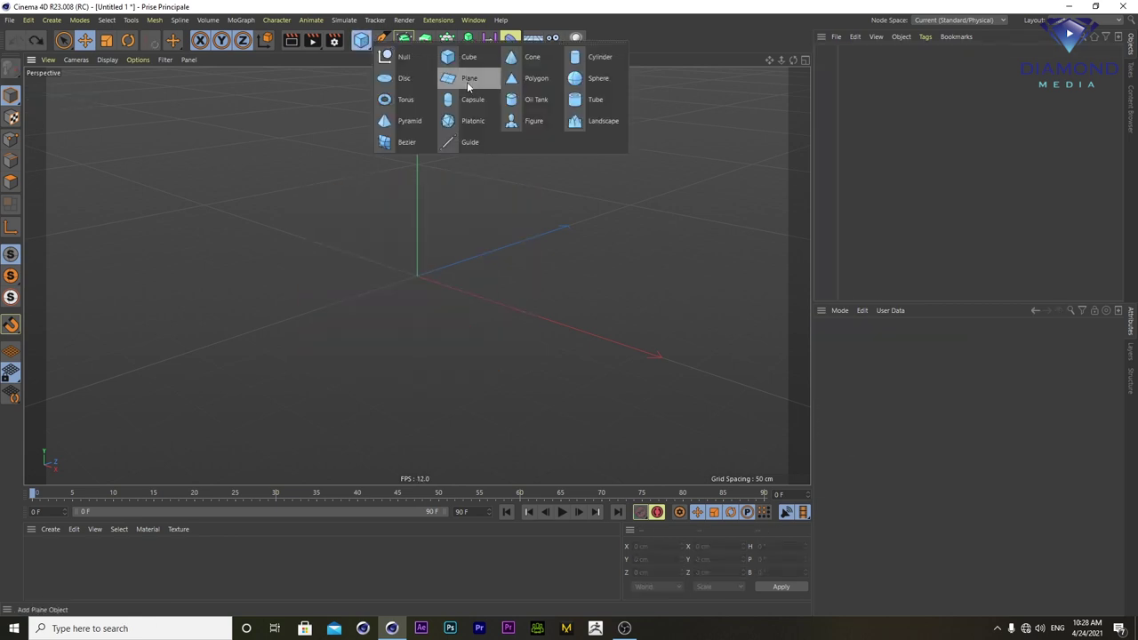
click(467, 78)
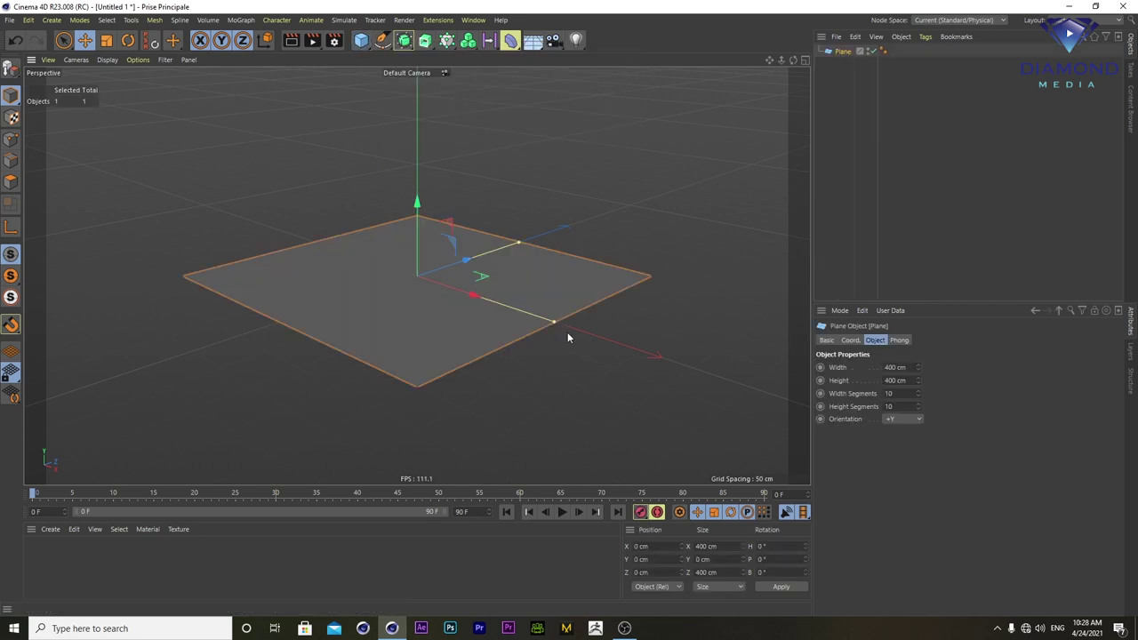
- Enlarge the plane to about 729.655 × 1058.569 cm
drag(555, 323, 696, 423)
drag(518, 242, 629, 175)
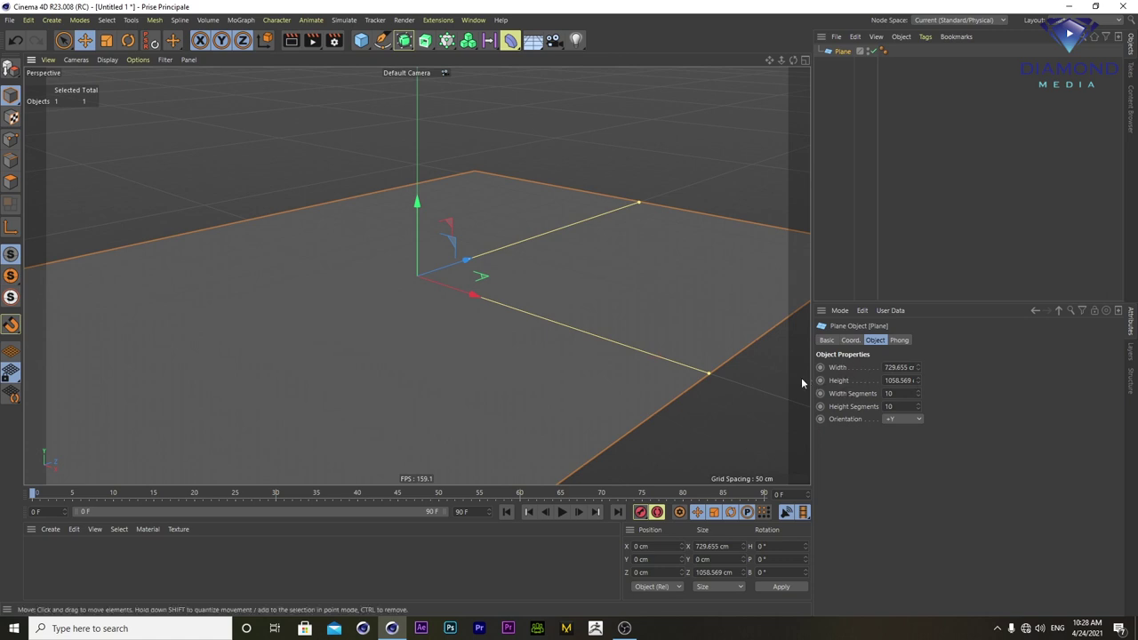
click(362, 42)
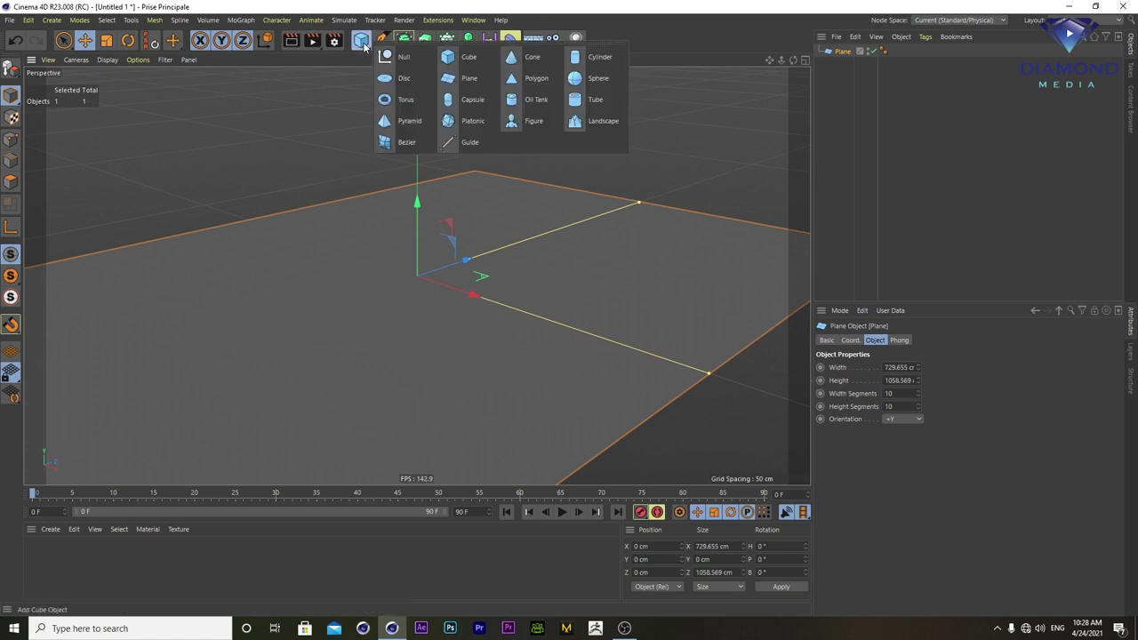
- Add a sphere, raise it to Y 59.594 cm, and set its segments to 105
click(594, 86)
drag(421, 210, 413, 154)
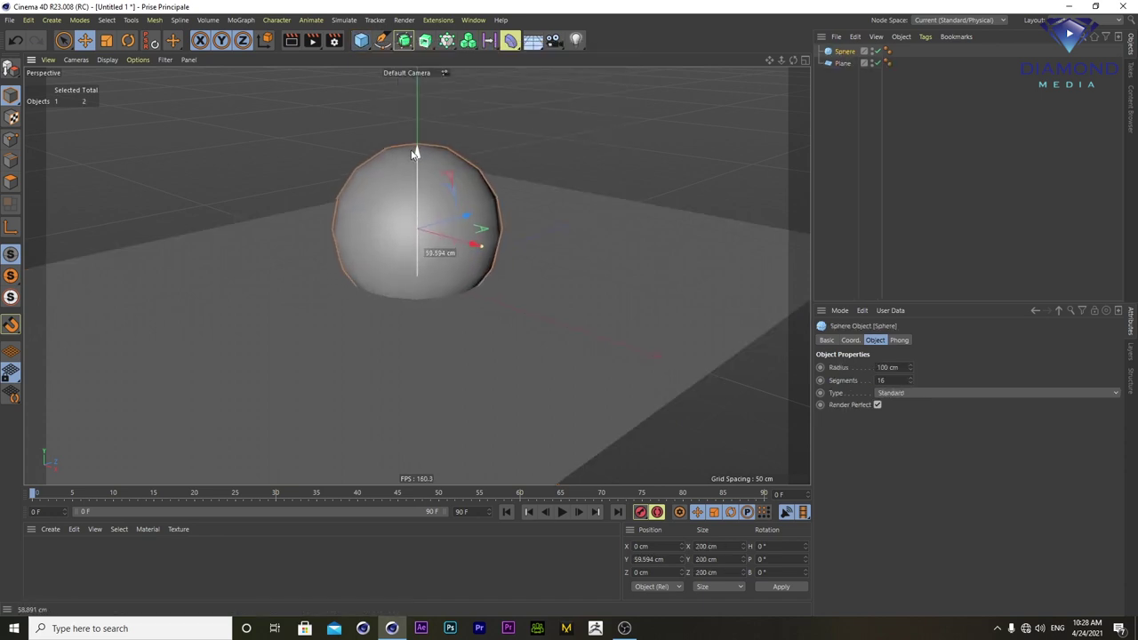
drag(412, 153, 412, 149)
drag(909, 380, 910, 355)
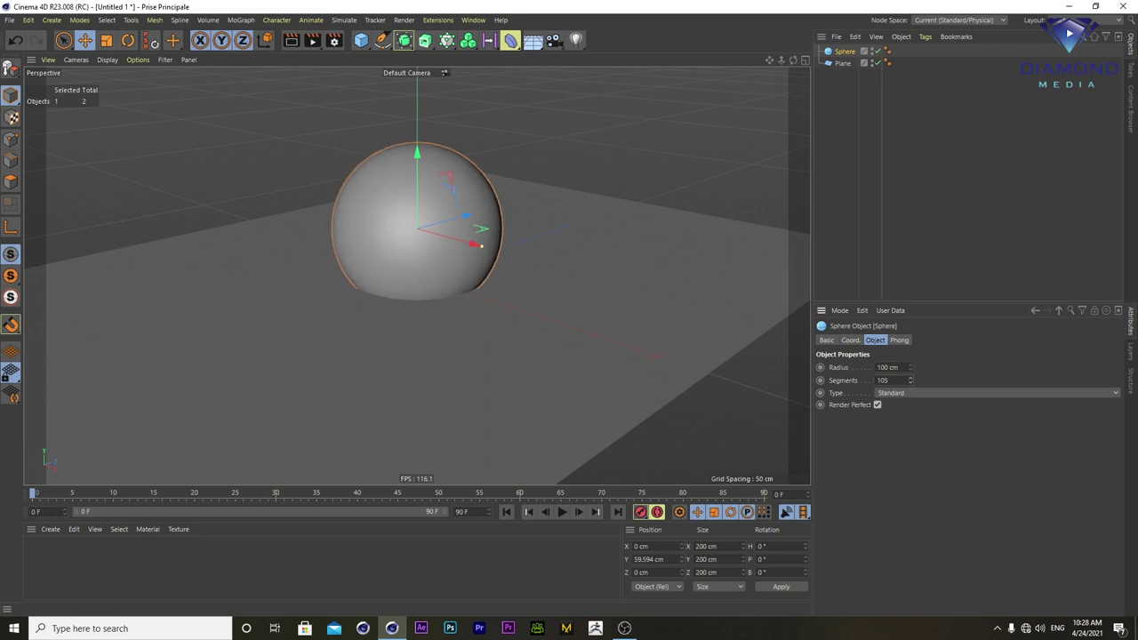
- Switch the viewport to Gouraud Shading (Lines) and frame the sphere and plane
click(107, 60)
click(128, 92)
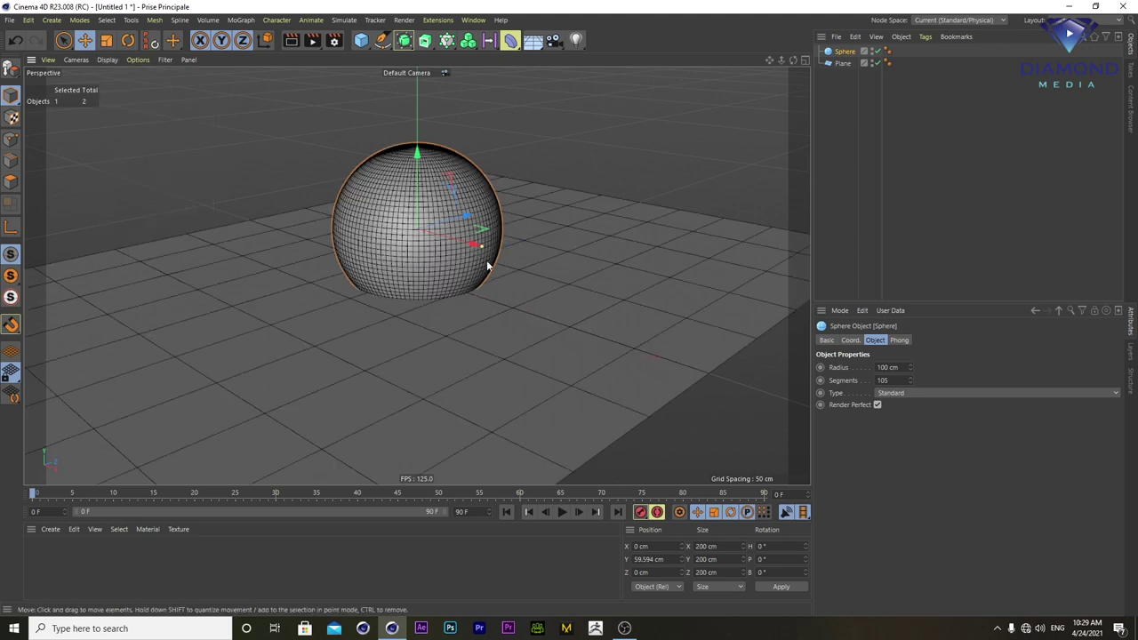
alt+drag(579, 252, 529, 242)
scroll(529, 245, down, 3)
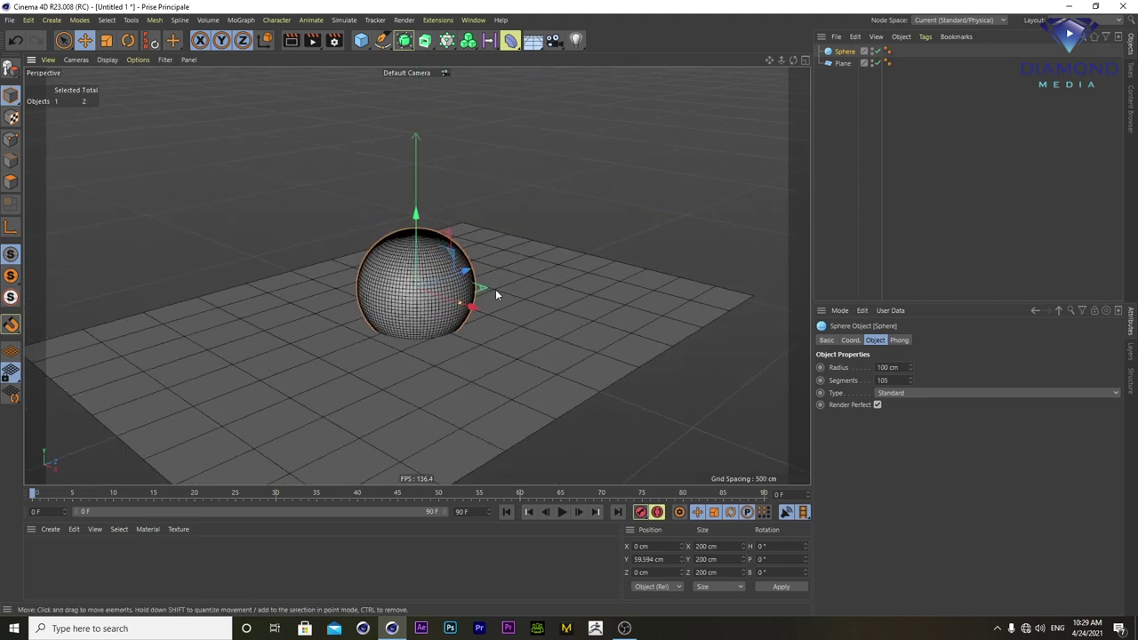
scroll(495, 289, down, 2)
alt+drag(479, 319, 477, 337)
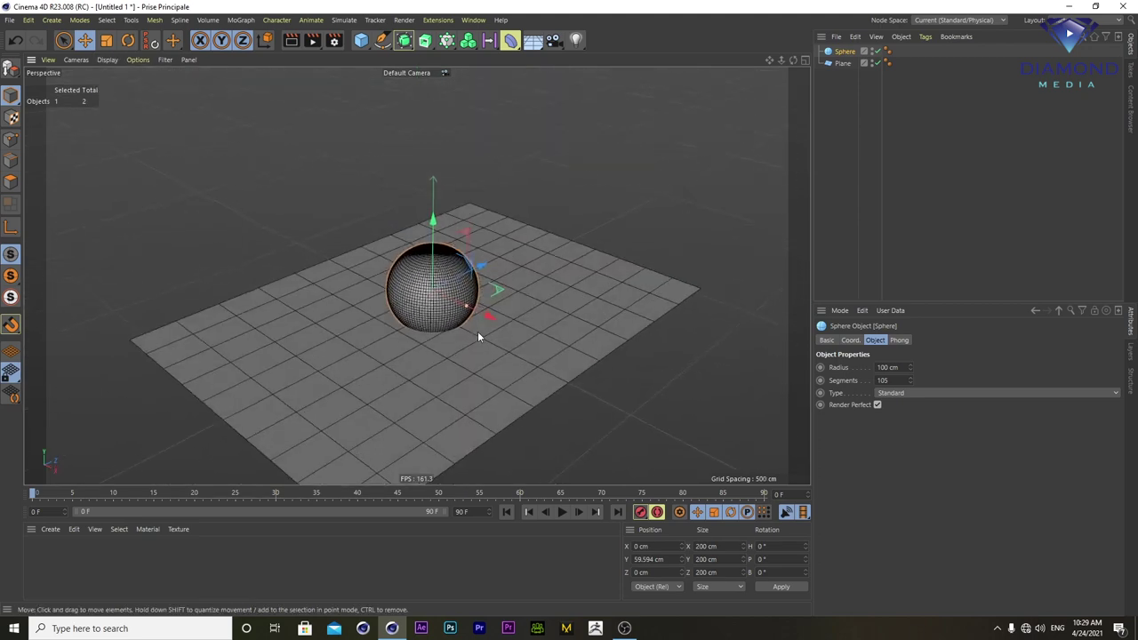
scroll(477, 336, up, 2)
scroll(477, 336, up, 3)
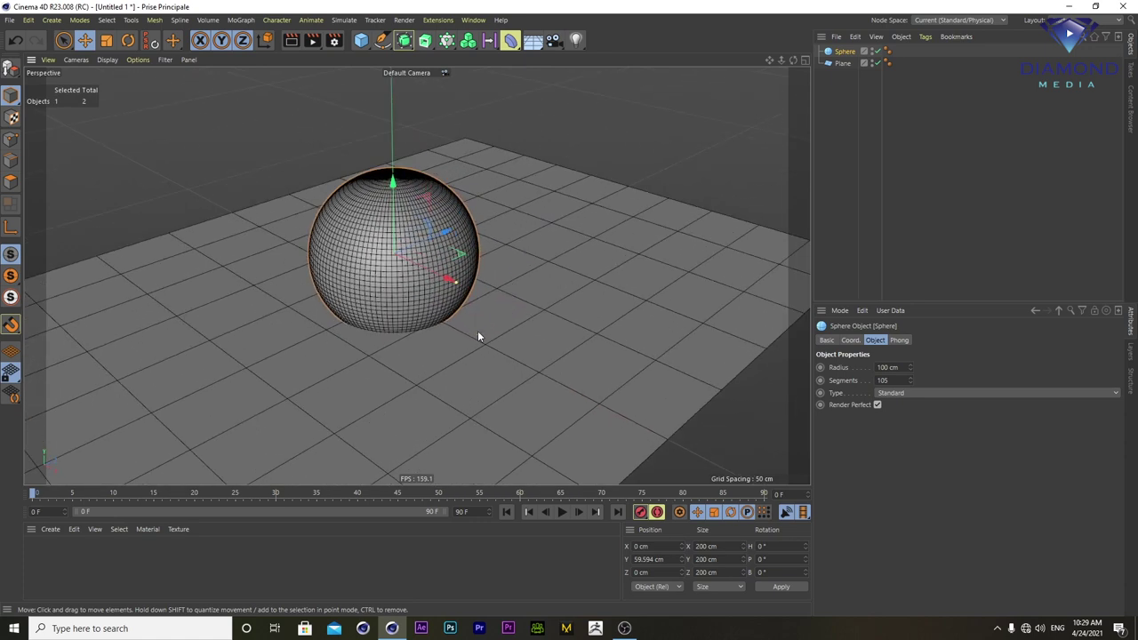
alt+drag(477, 336, 484, 333)
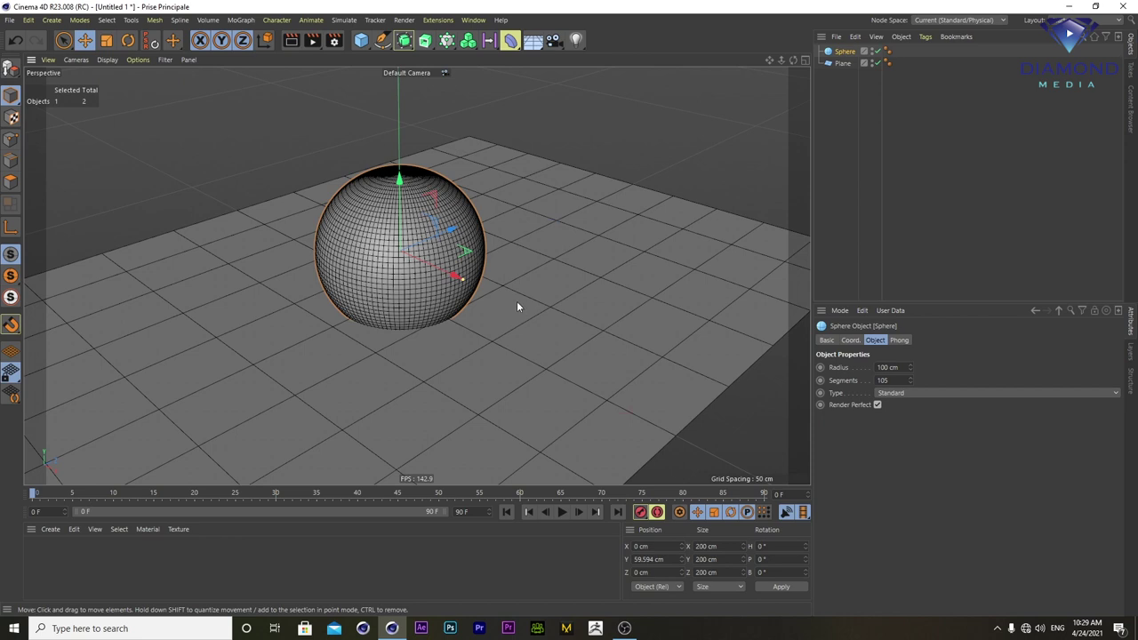
- Add a second plane and raise it above the sphere to Y 305.886 cm
click(363, 42)
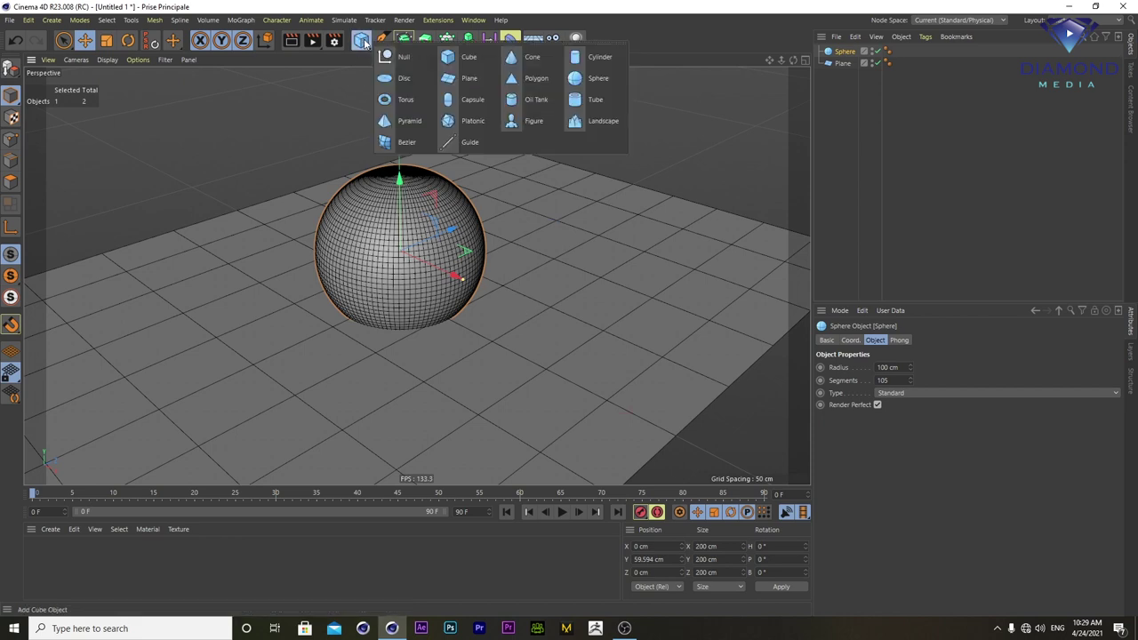
click(465, 78)
drag(402, 222, 400, 82)
scroll(427, 307, down, 3)
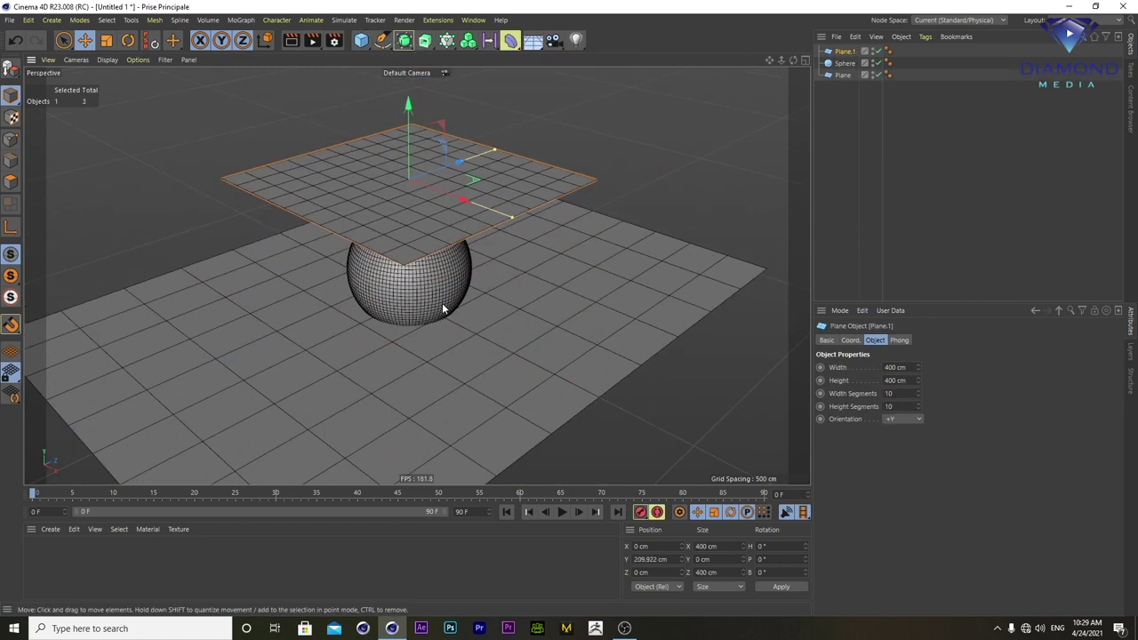
scroll(436, 312, down, 2)
drag(397, 163, 397, 94)
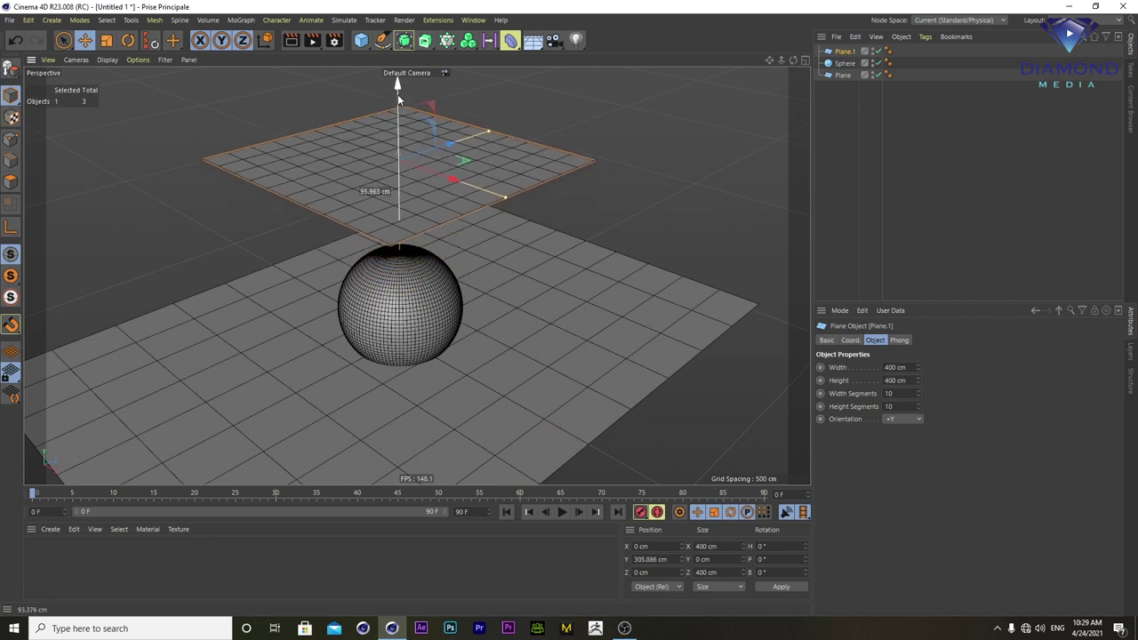
- Resize Plane.1 to about 511 × 299 cm with 40 × 40 segments
drag(483, 136, 471, 144)
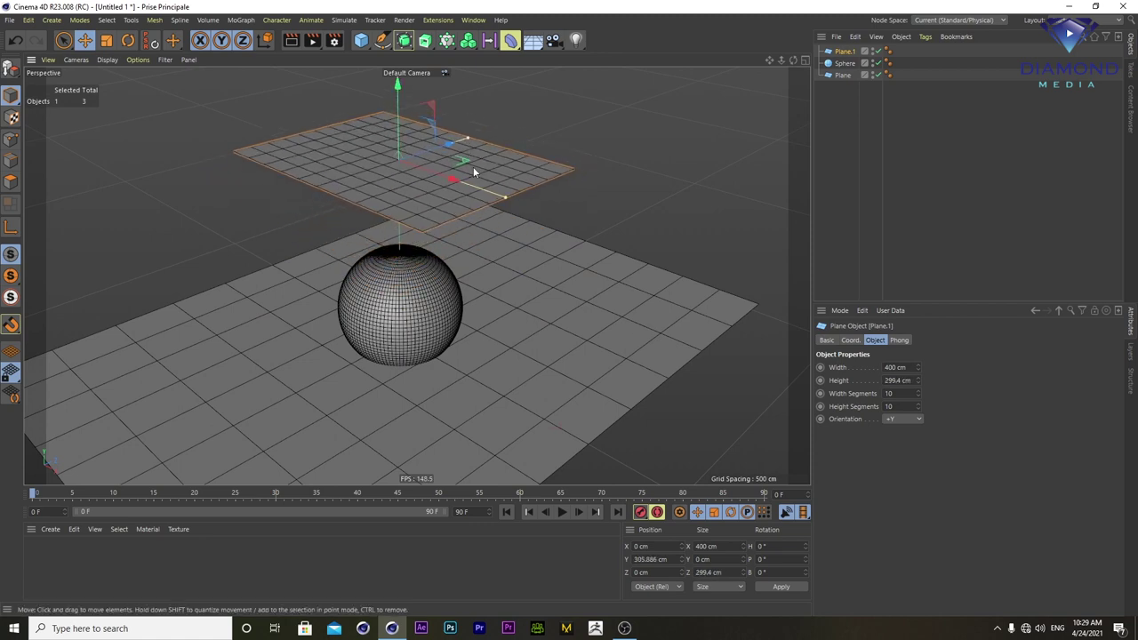
drag(505, 195, 536, 221)
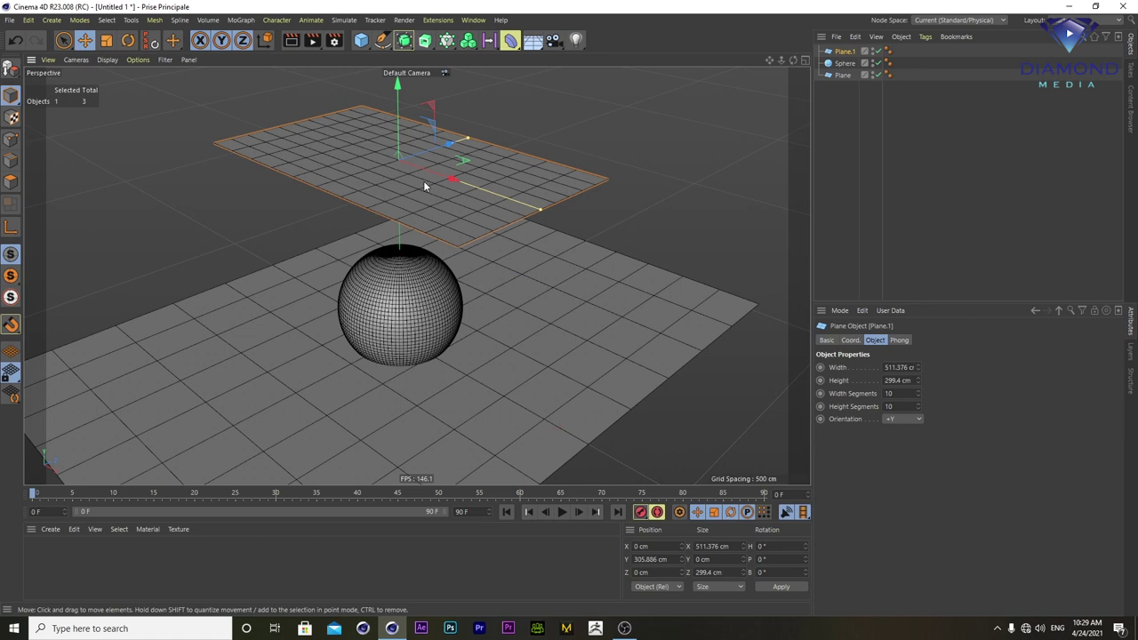
double_click(889, 393)
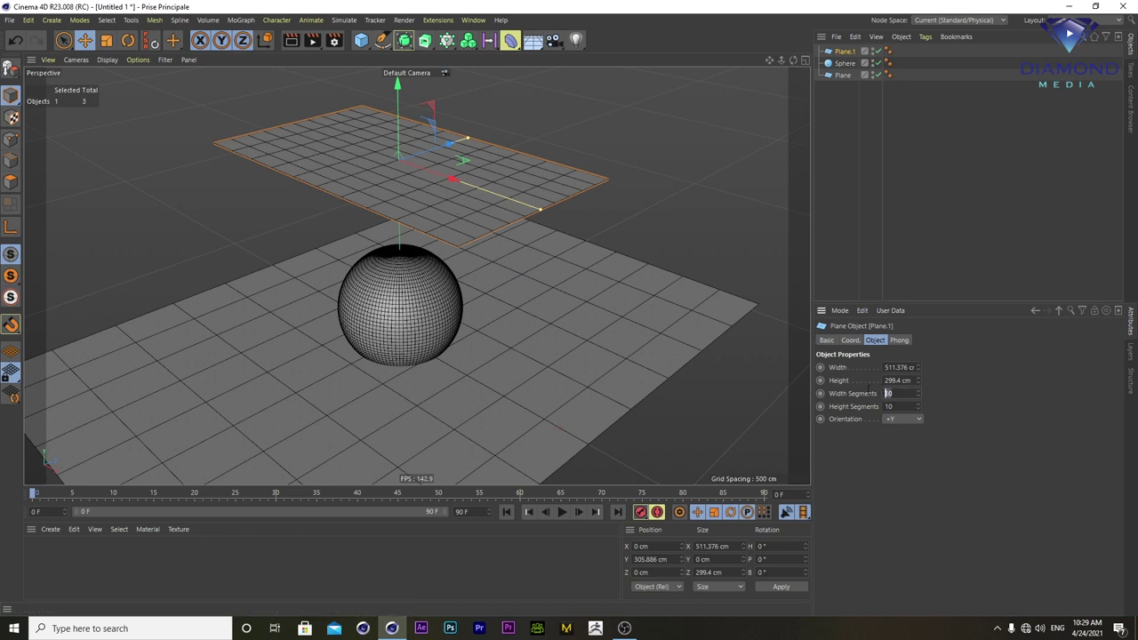
text(10)
key(Tab)
text(4)
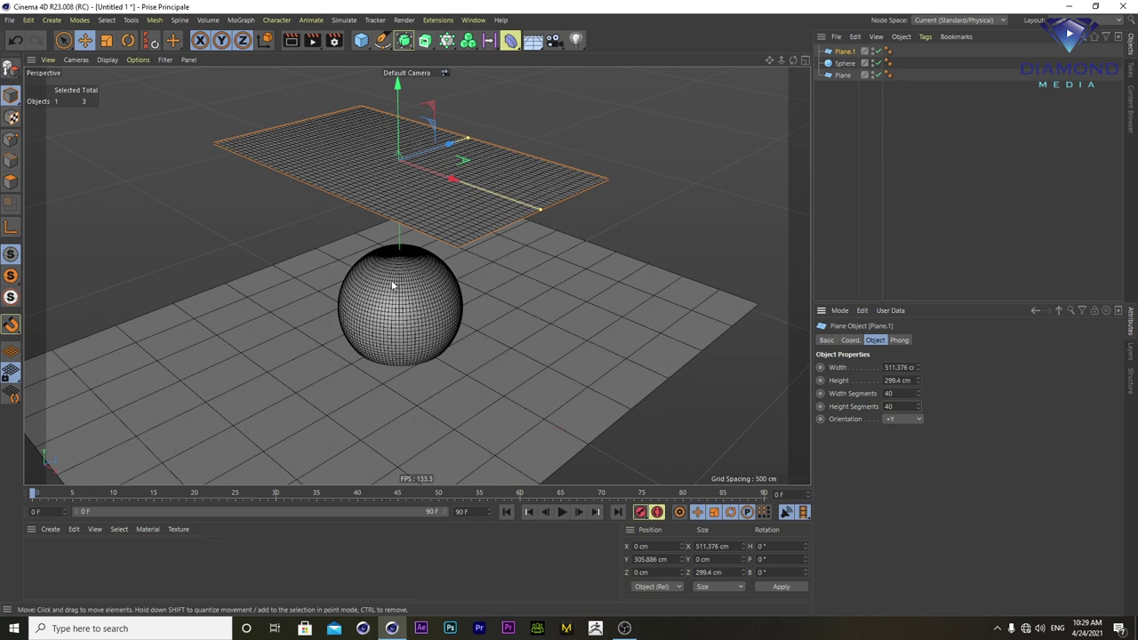
right_click(843, 55)
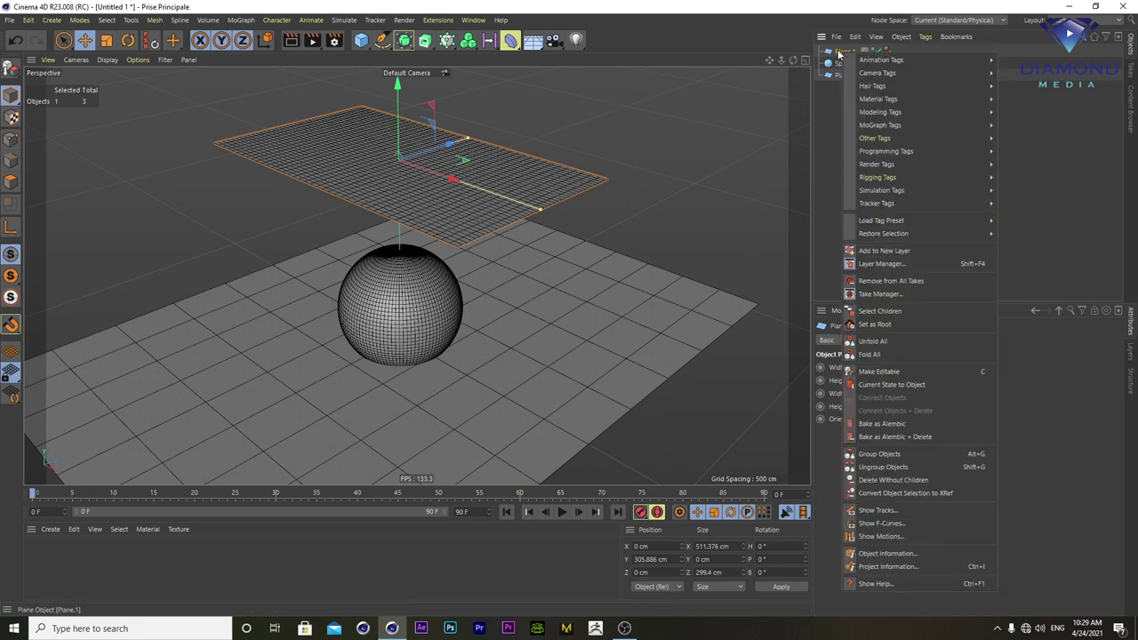
- Add a Cloth tag to Plane.1 from Simulation Tags
click(843, 55)
right_click(844, 54)
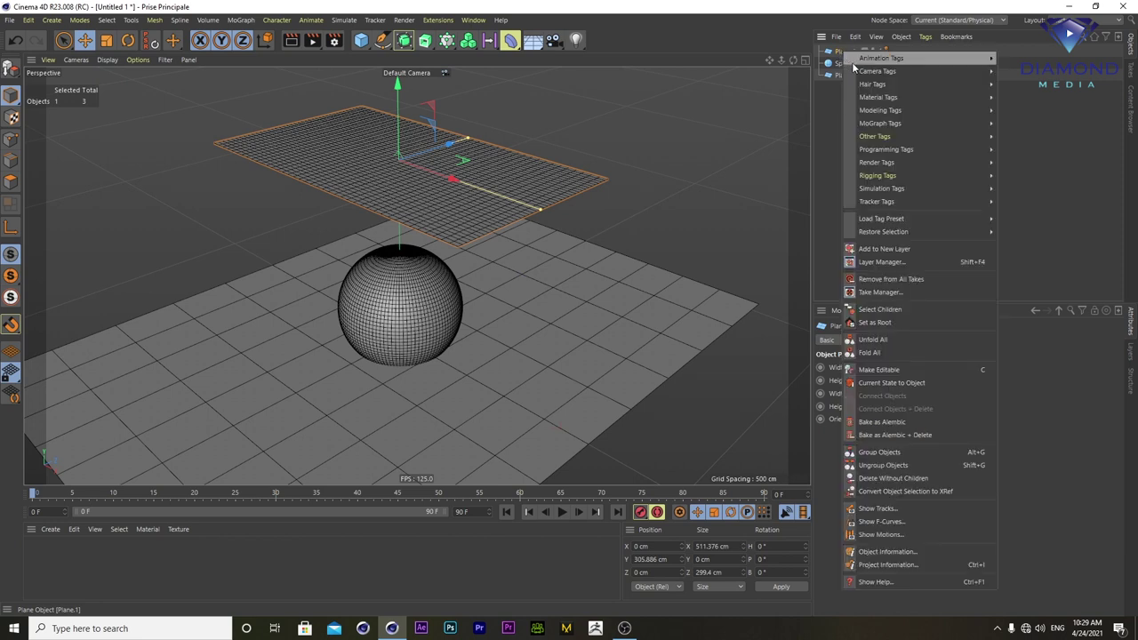
mouse_move(881, 191)
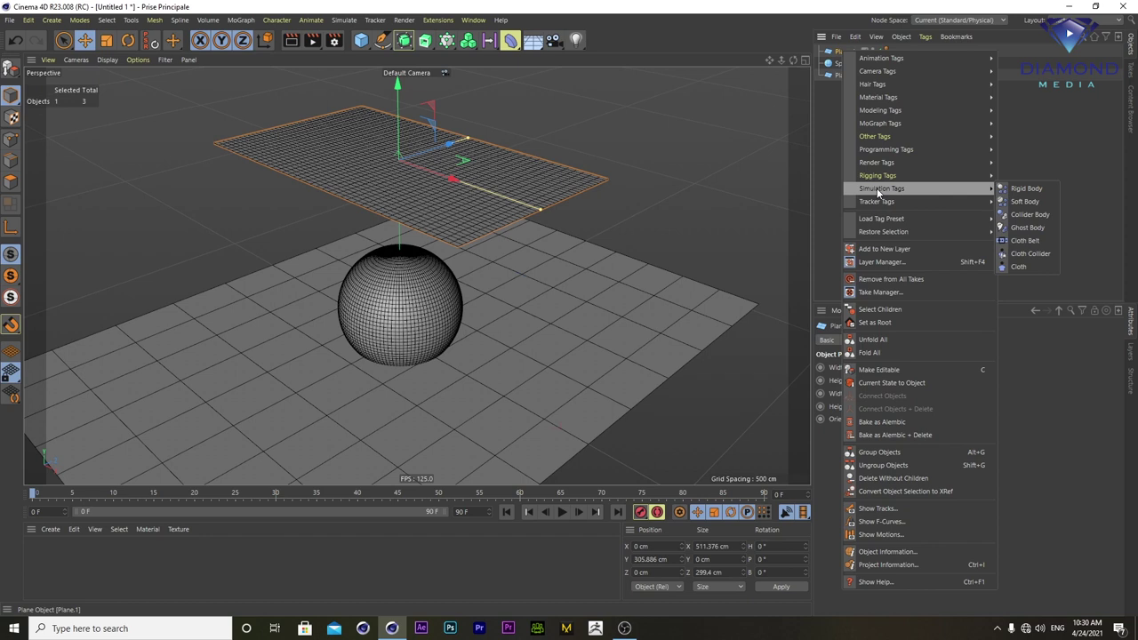
click(1018, 269)
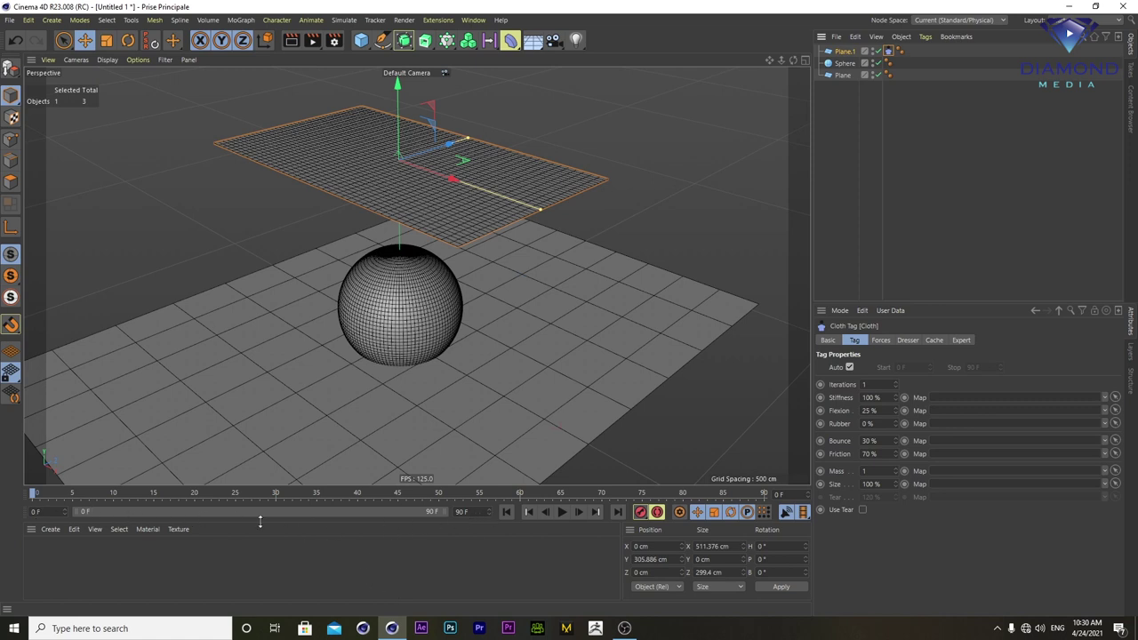
- Extend the timeline to 150 frames and play the cloth simulation as a test
drag(468, 511, 358, 513)
text(150)
key(Return)
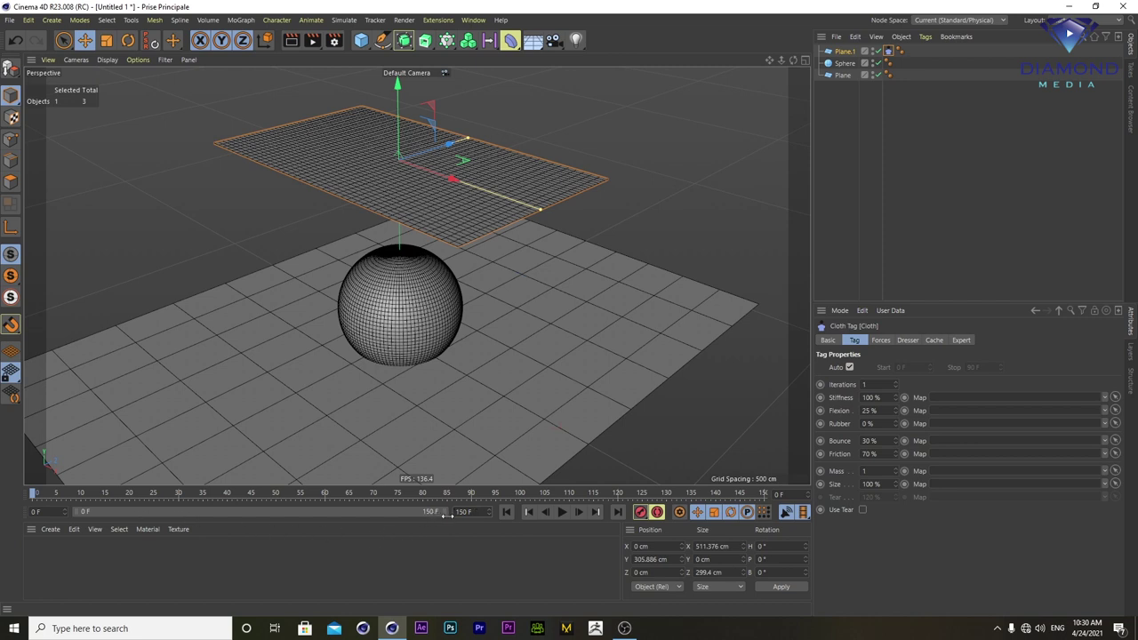
drag(445, 513, 445, 513)
click(561, 513)
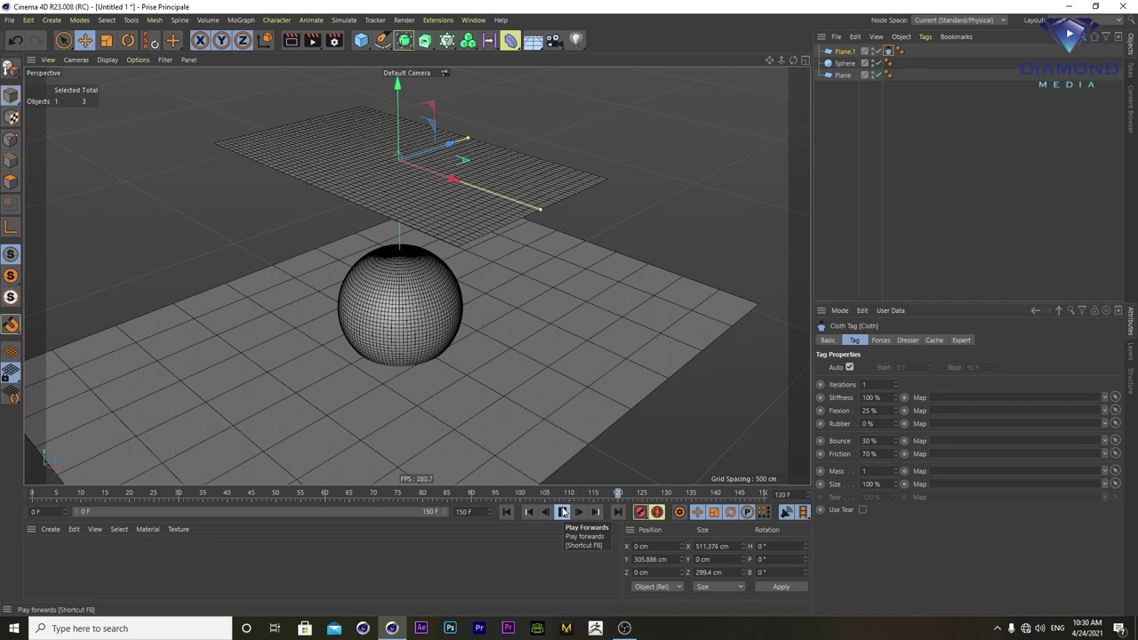
click(562, 512)
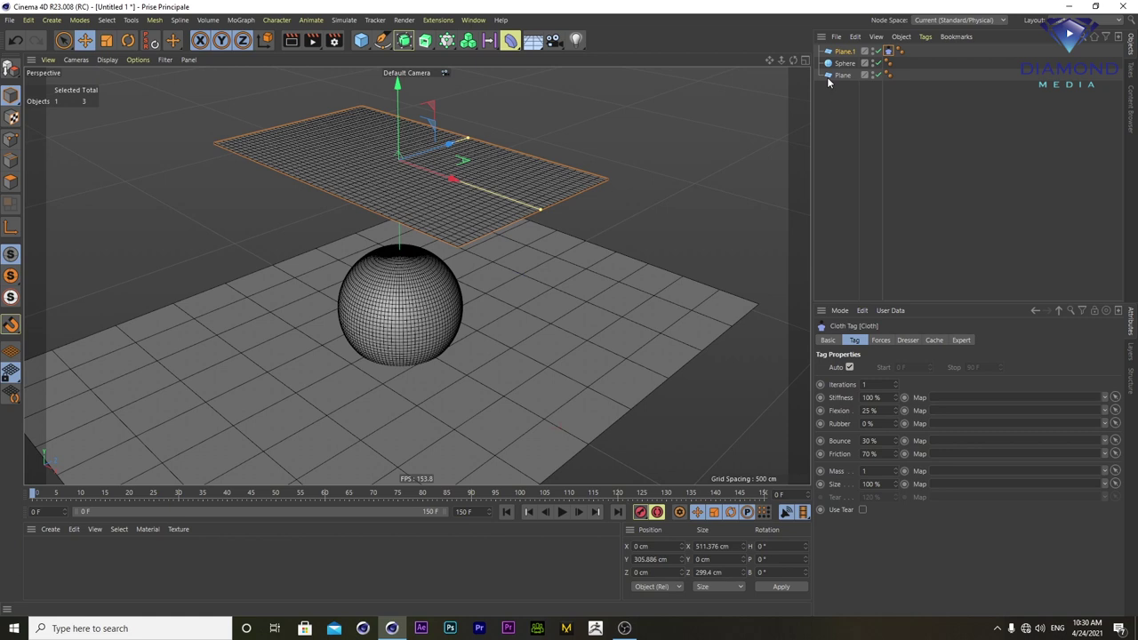
click(12, 71)
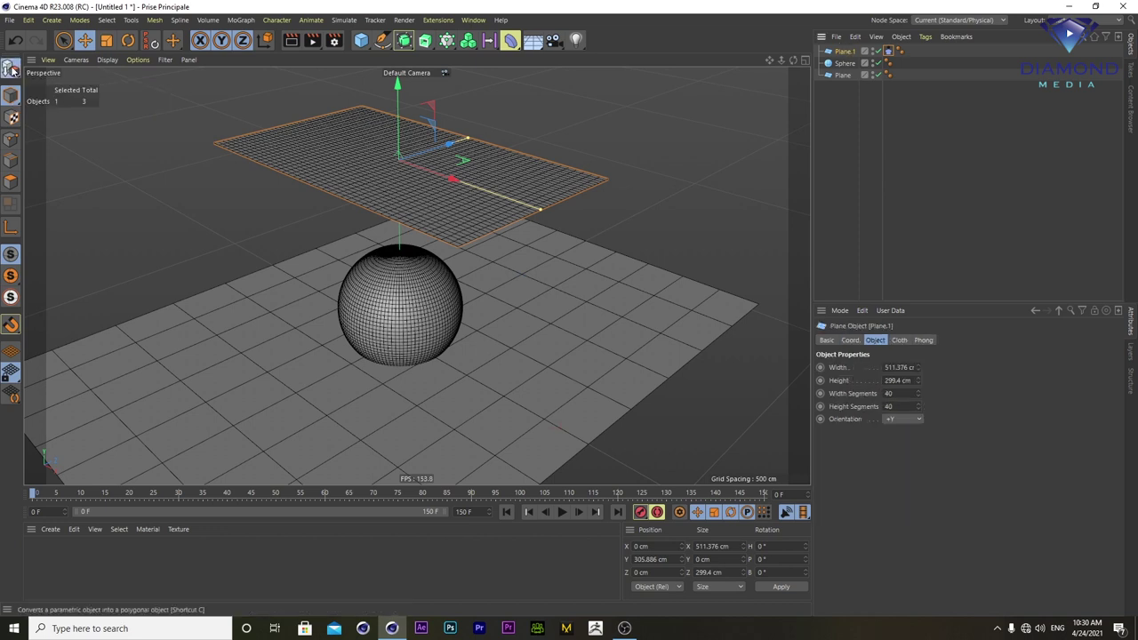
- Replay Plane.1's cloth fall, rewind to frame 0, and clear the selection
click(12, 72)
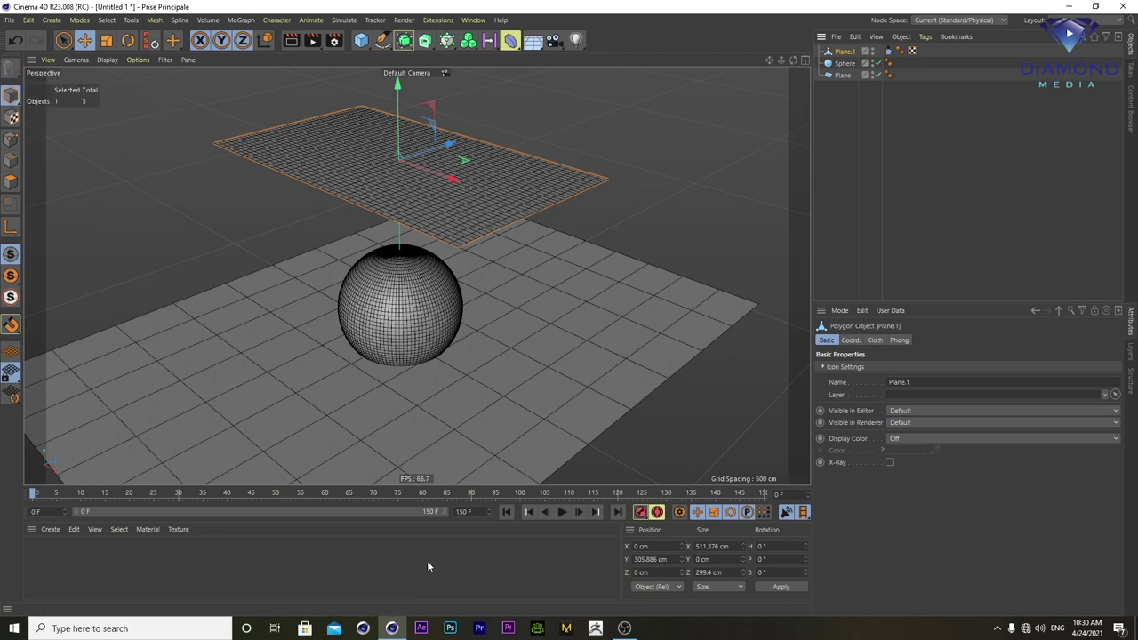
click(562, 512)
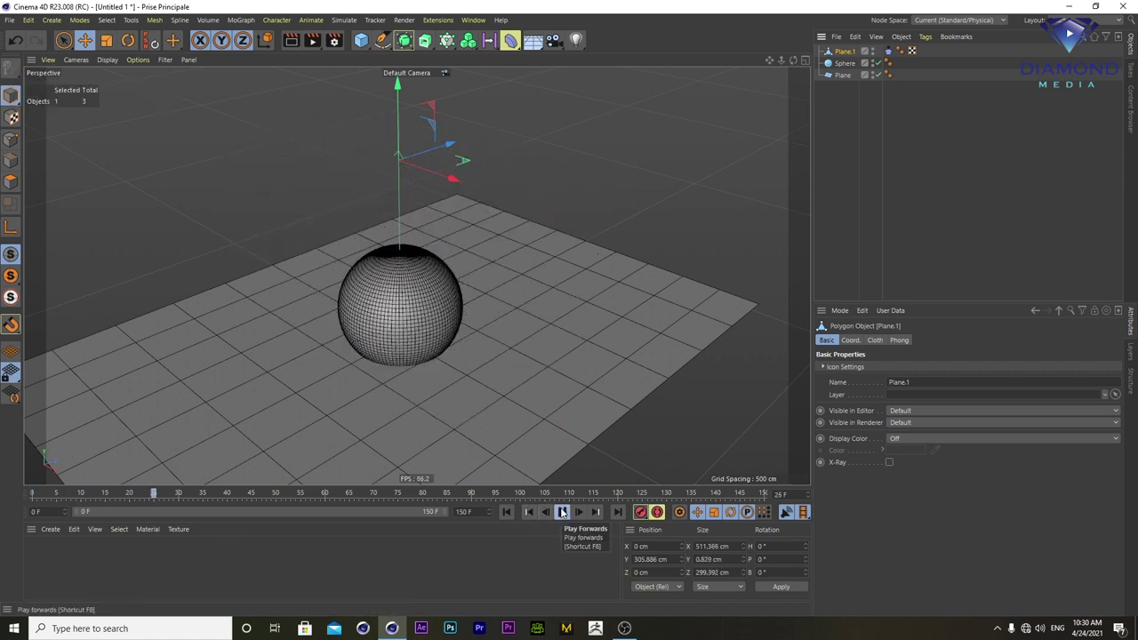
click(562, 512)
drag(203, 495, 32, 494)
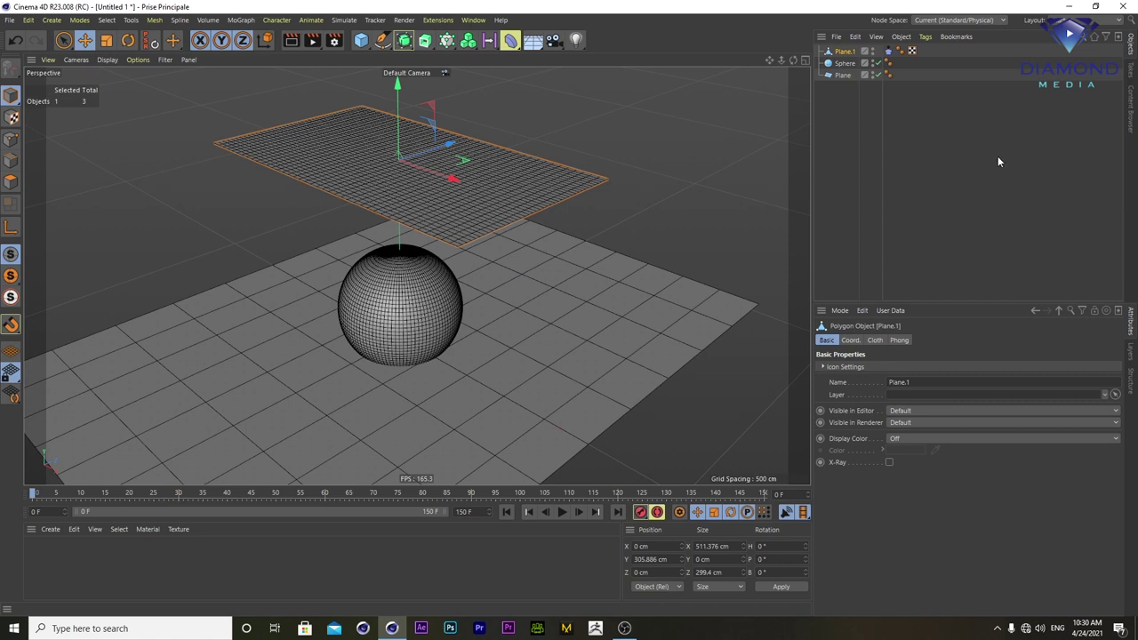
click(845, 104)
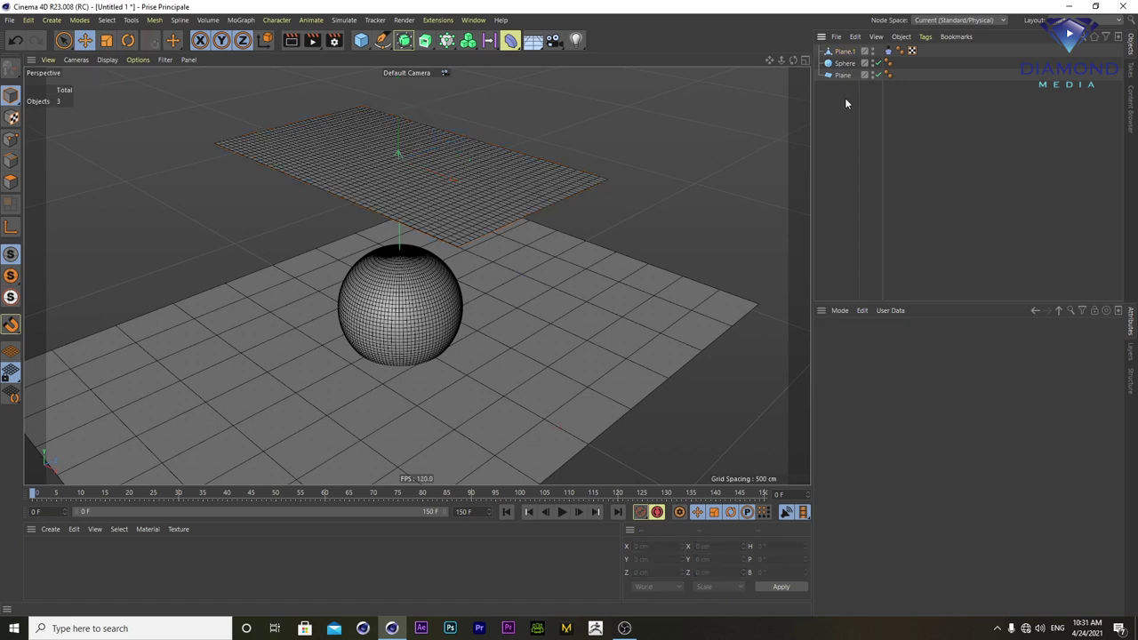
- Tag the Sphere and floor Plane as Cloth Colliders
drag(840, 71, 841, 66)
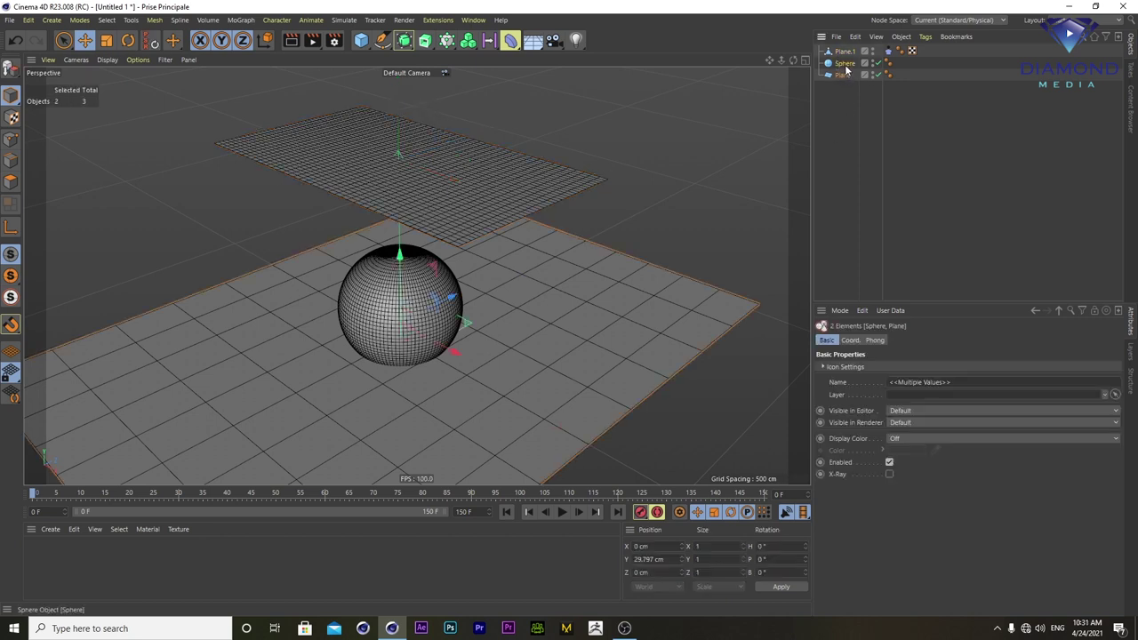
right_click(847, 70)
mouse_move(885, 202)
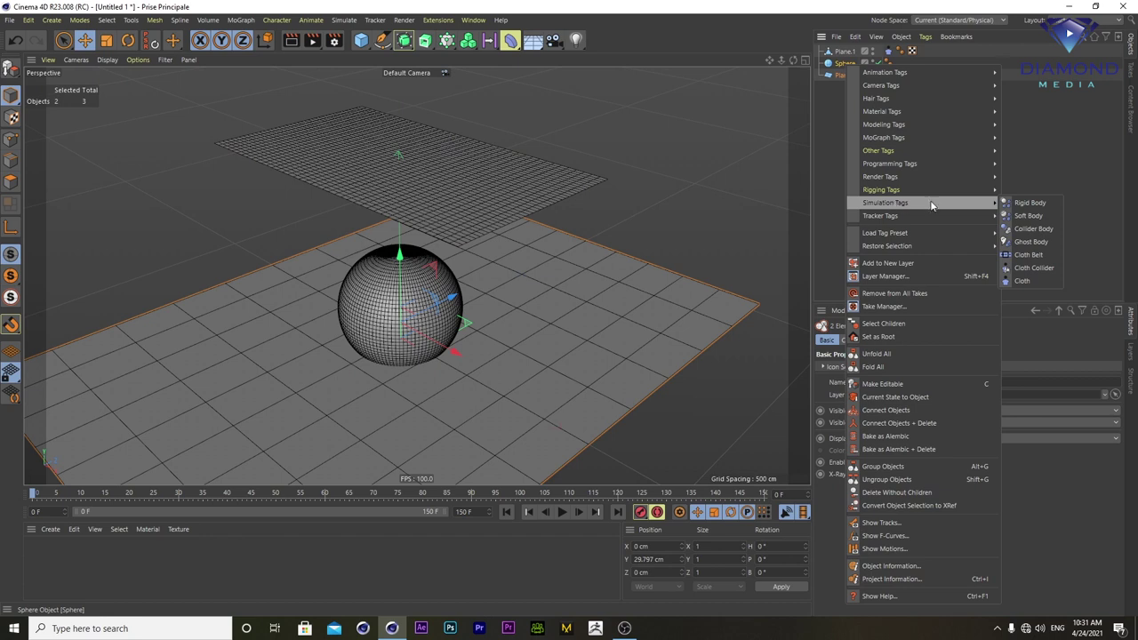
click(1036, 268)
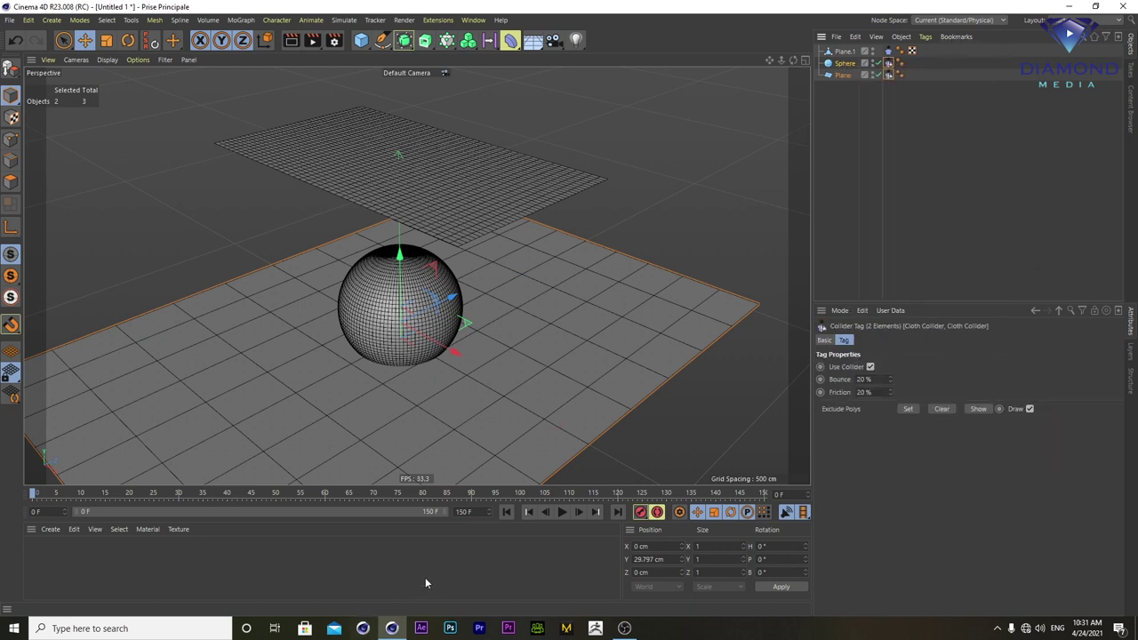
- Play the simulation until the cloth drapes, then preview it in Render View
click(560, 514)
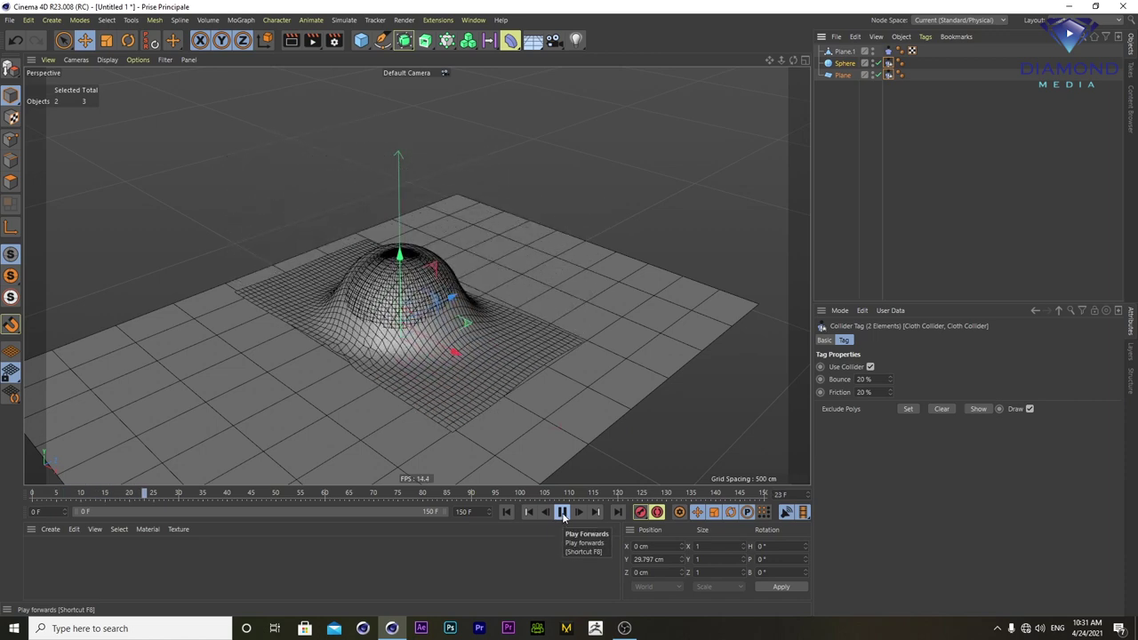
click(563, 512)
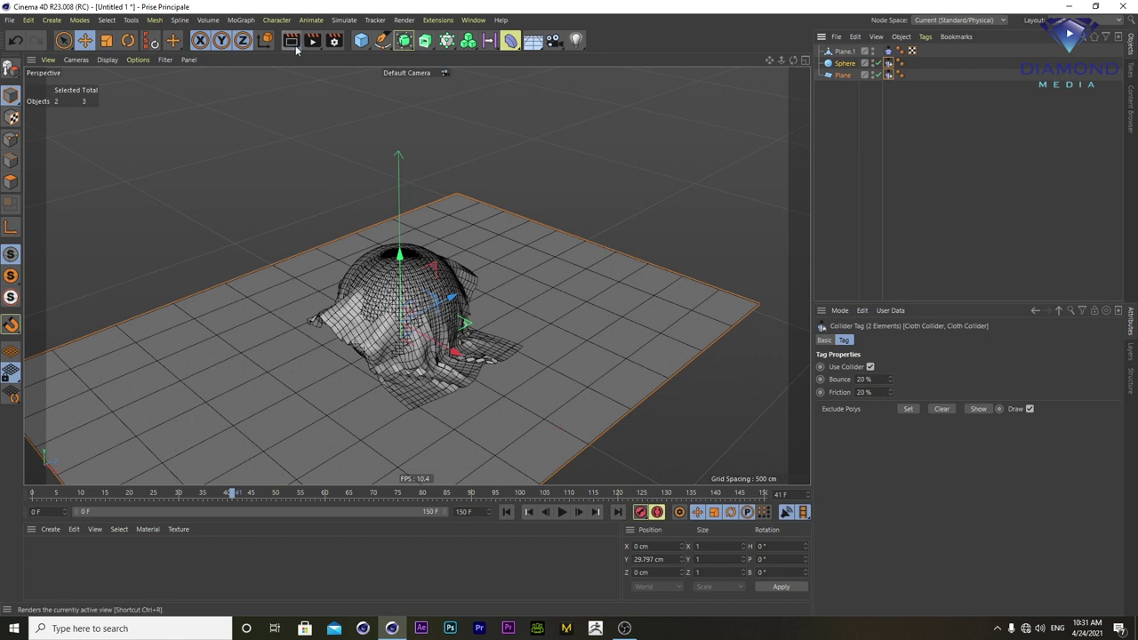
click(295, 46)
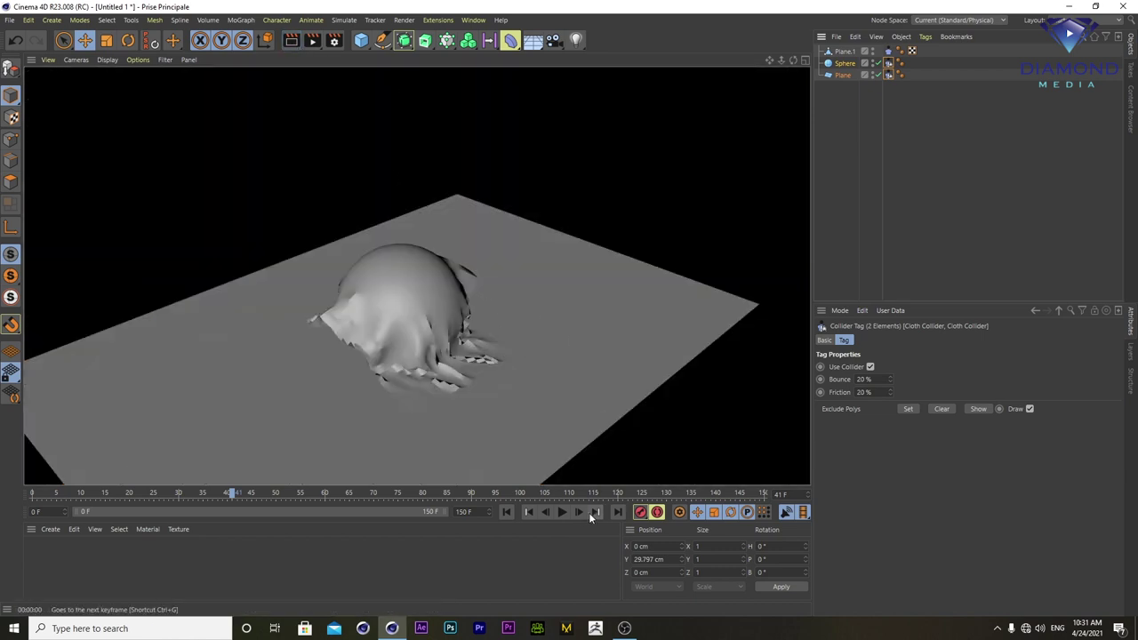
click(558, 444)
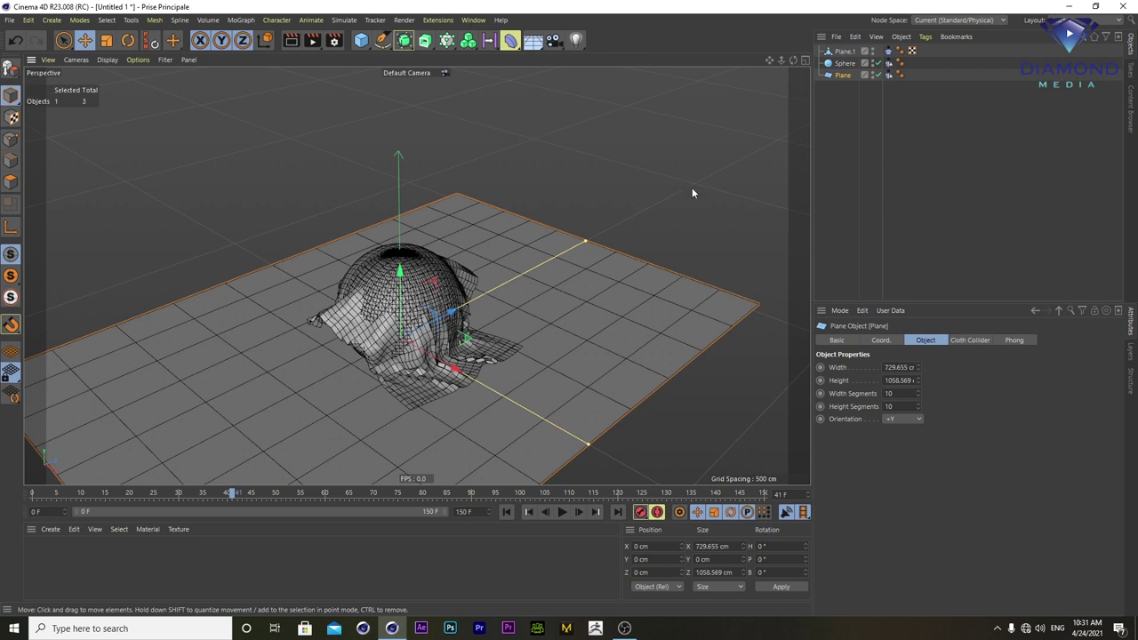
- Zoom in on the draped cloth and add a Subdivision Surface object
scroll(424, 337, up, 2)
scroll(424, 337, up, 2)
scroll(425, 337, up, 2)
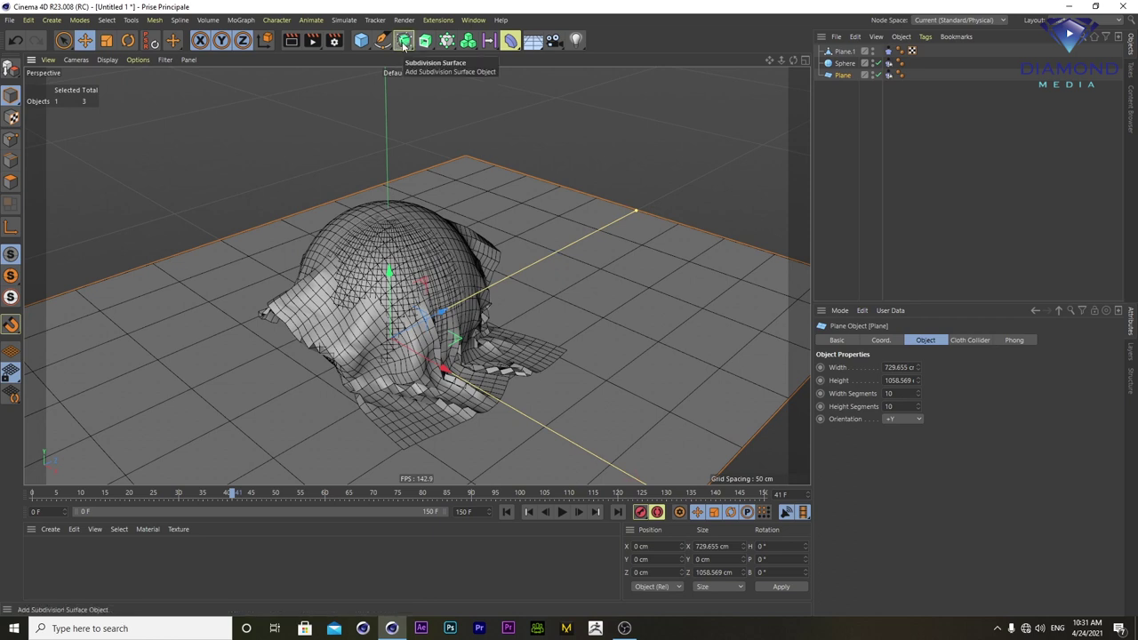
click(404, 41)
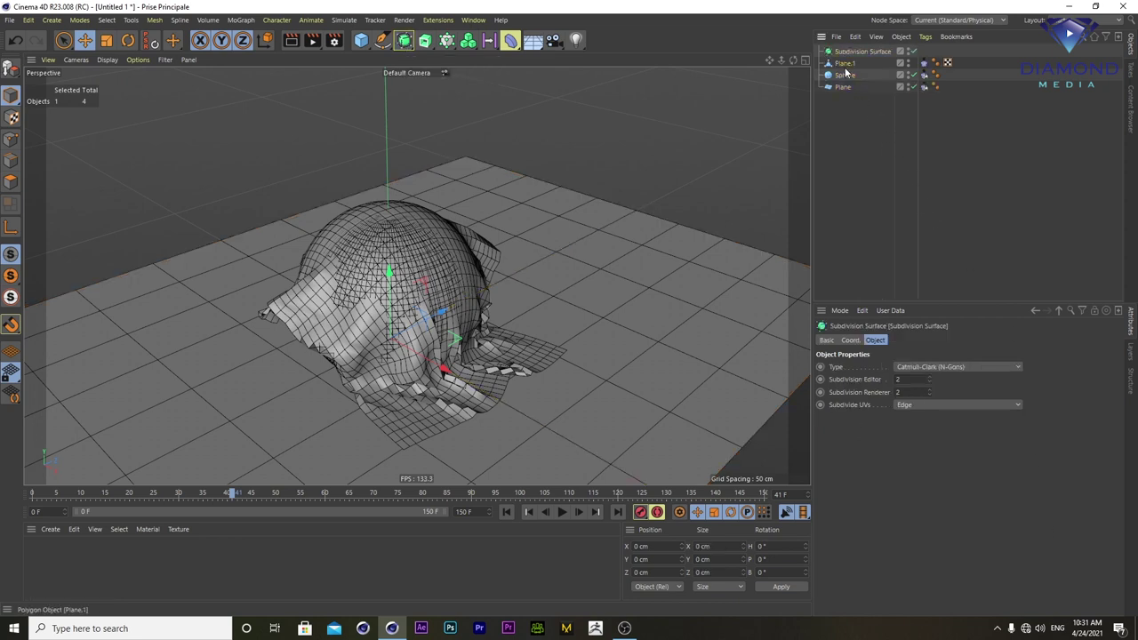
- Nest Plane.1 under the Subdivision Surface and replay the cloth from frame 0
drag(845, 63, 853, 52)
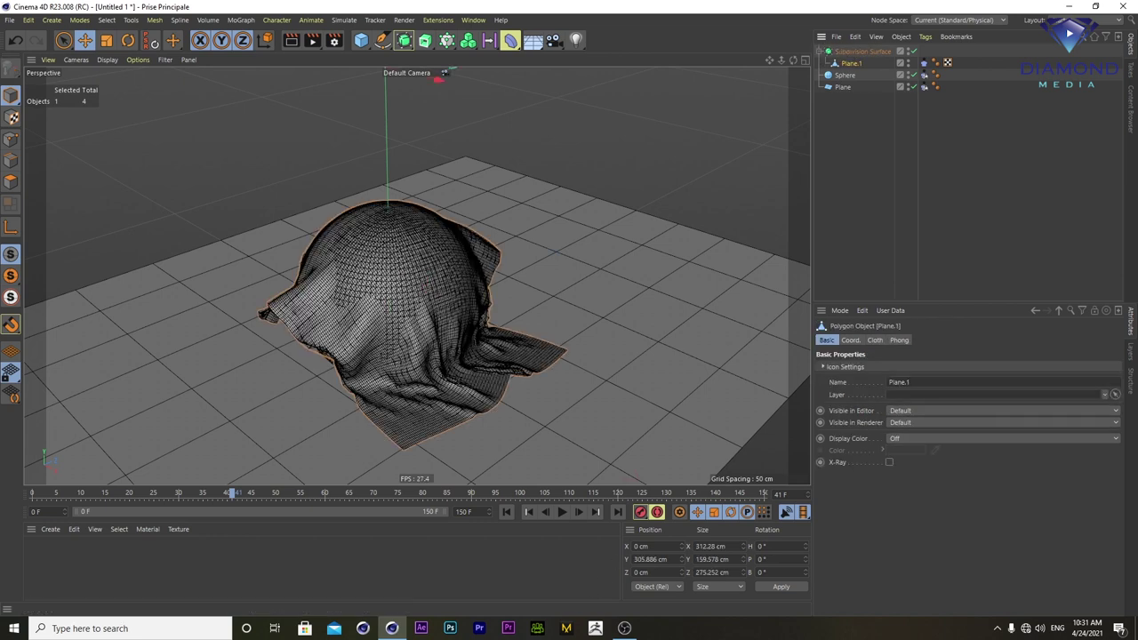
click(505, 511)
click(562, 513)
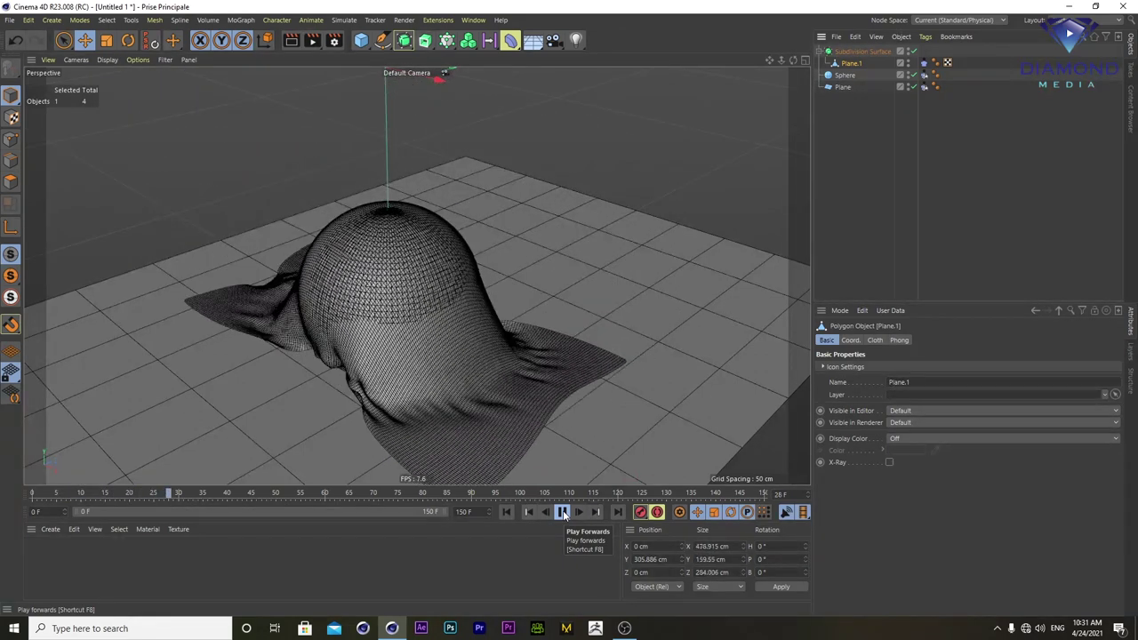
click(562, 512)
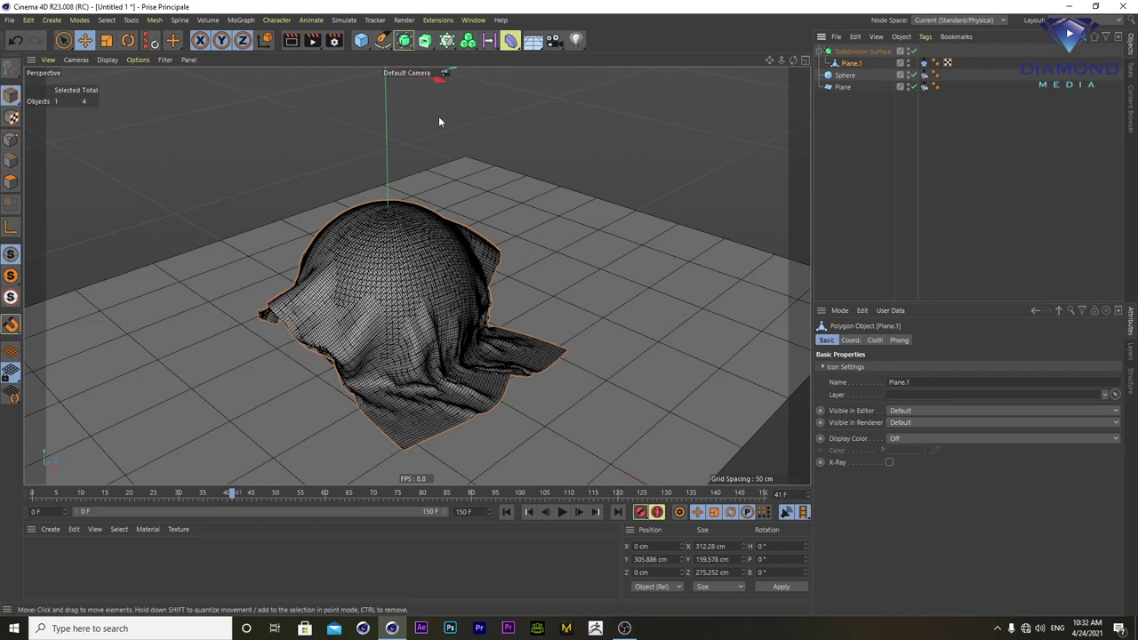
- In Render Settings, set Anti-Aliasing to Best and add an Ambient Occlusion effect
click(334, 40)
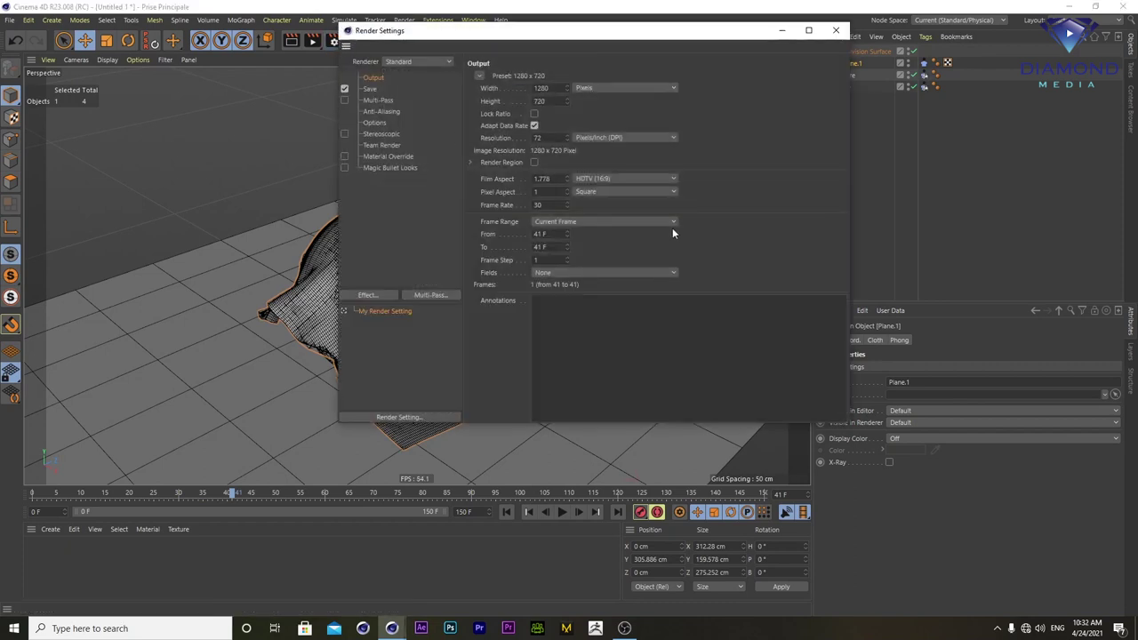
click(385, 102)
click(389, 111)
click(591, 76)
click(569, 115)
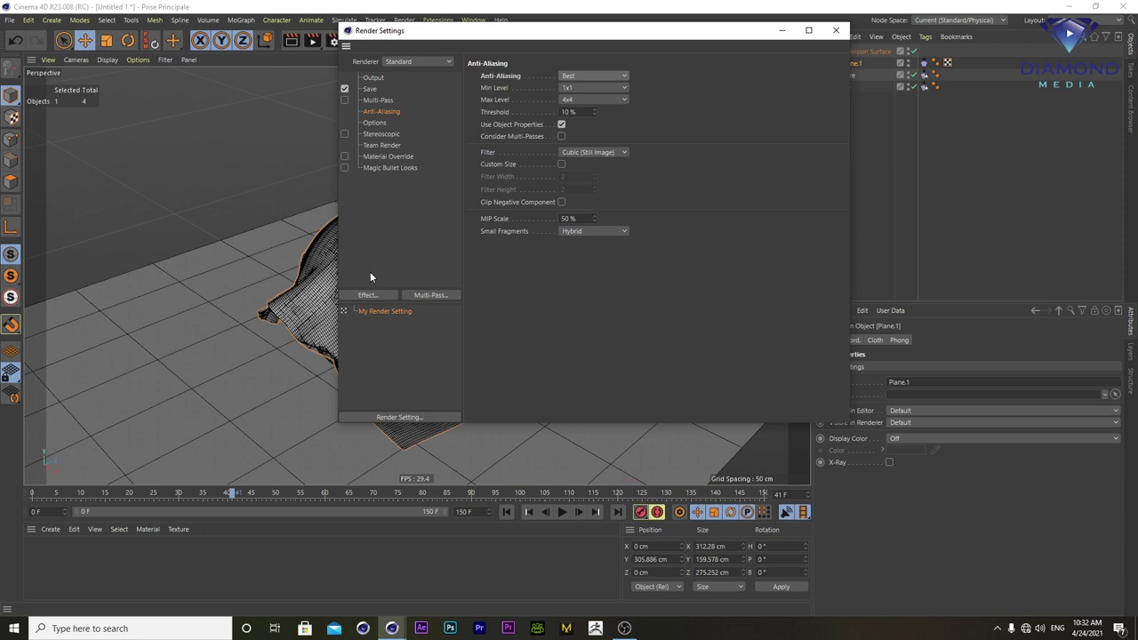
click(373, 296)
click(437, 282)
click(499, 77)
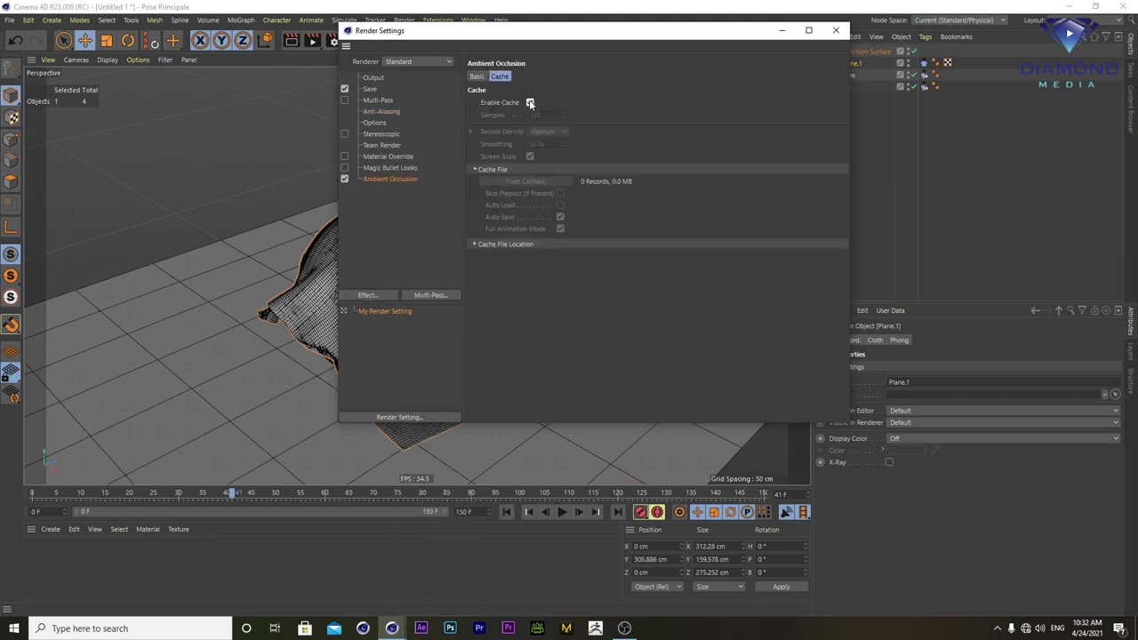
click(836, 31)
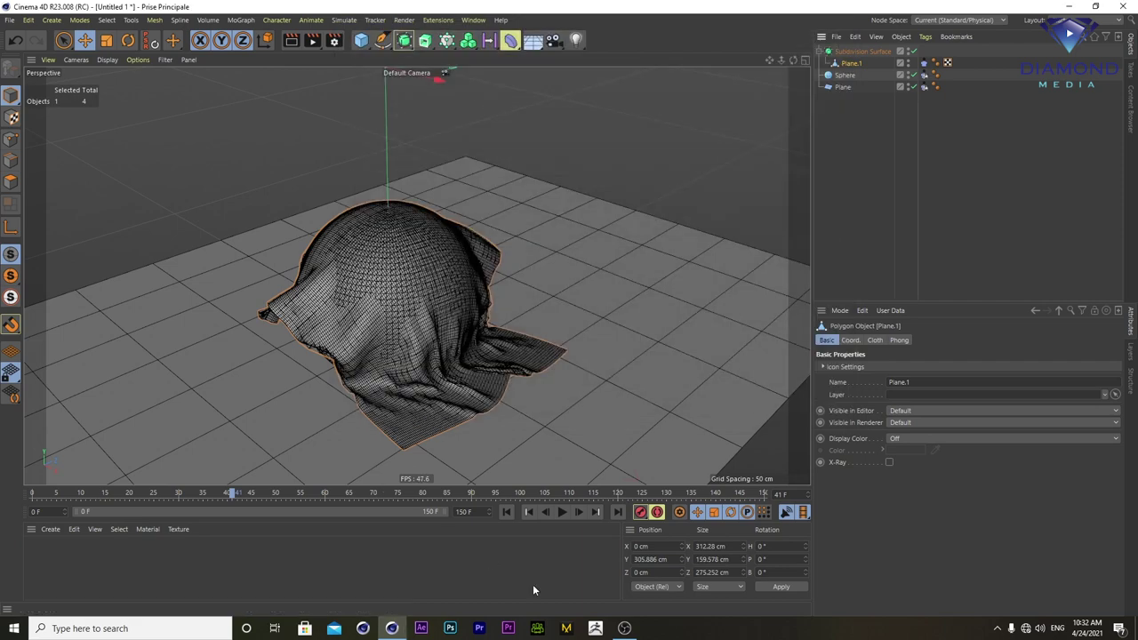
- Replay the cloth simulation from frame 0, pause at frame 32, and render a preview
click(506, 512)
click(562, 512)
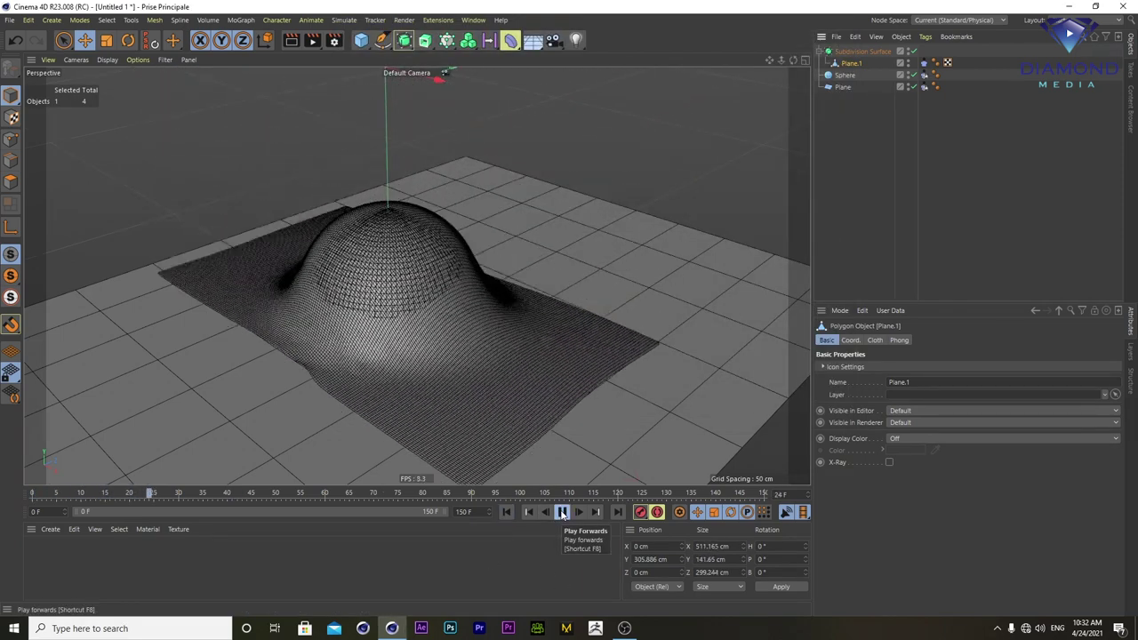
click(562, 513)
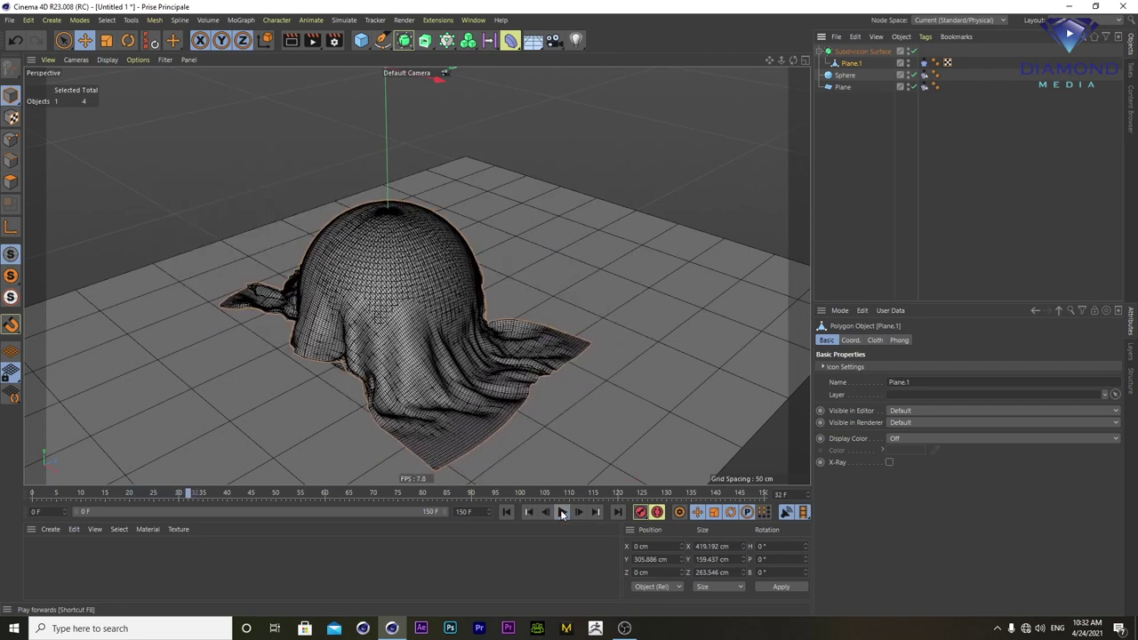
click(292, 41)
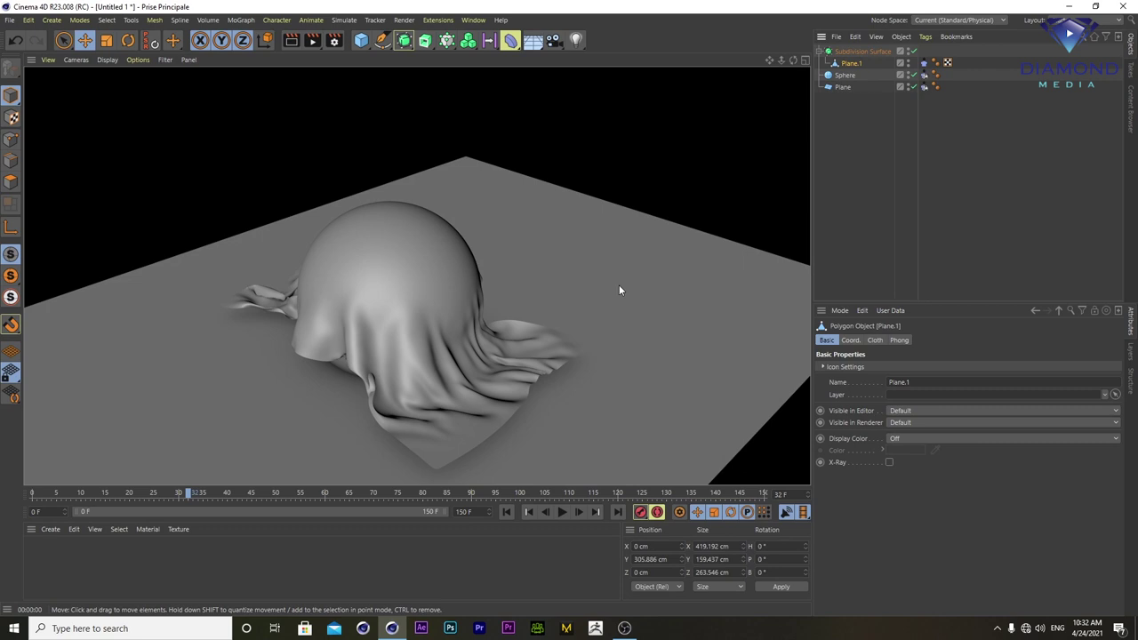
click(619, 291)
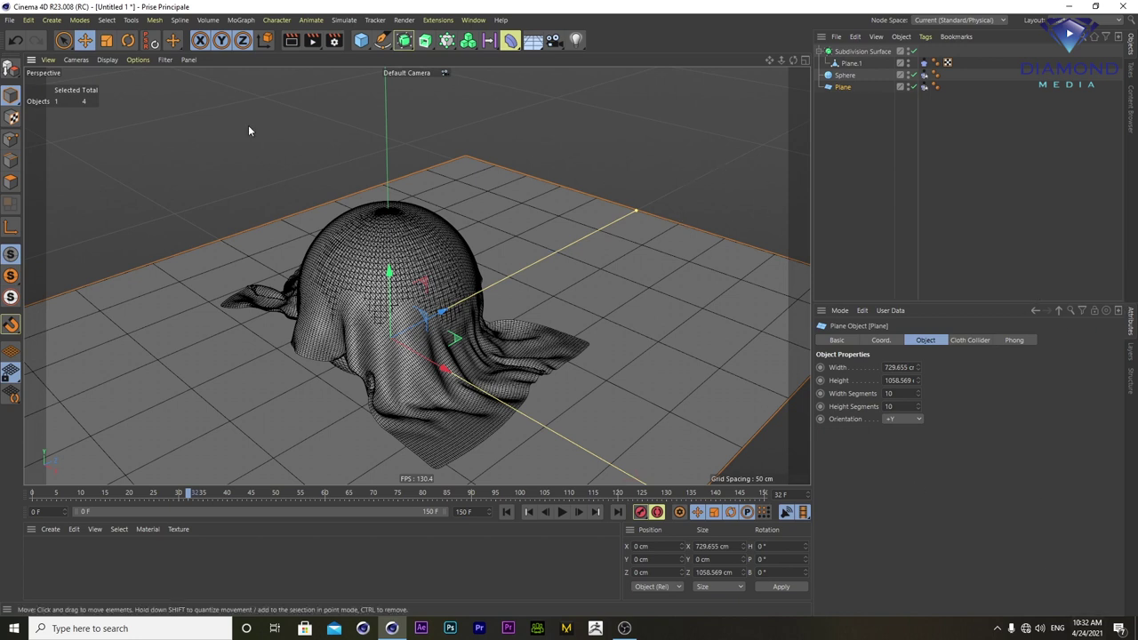
- Start a new empty project and add a Plane primitive
click(9, 19)
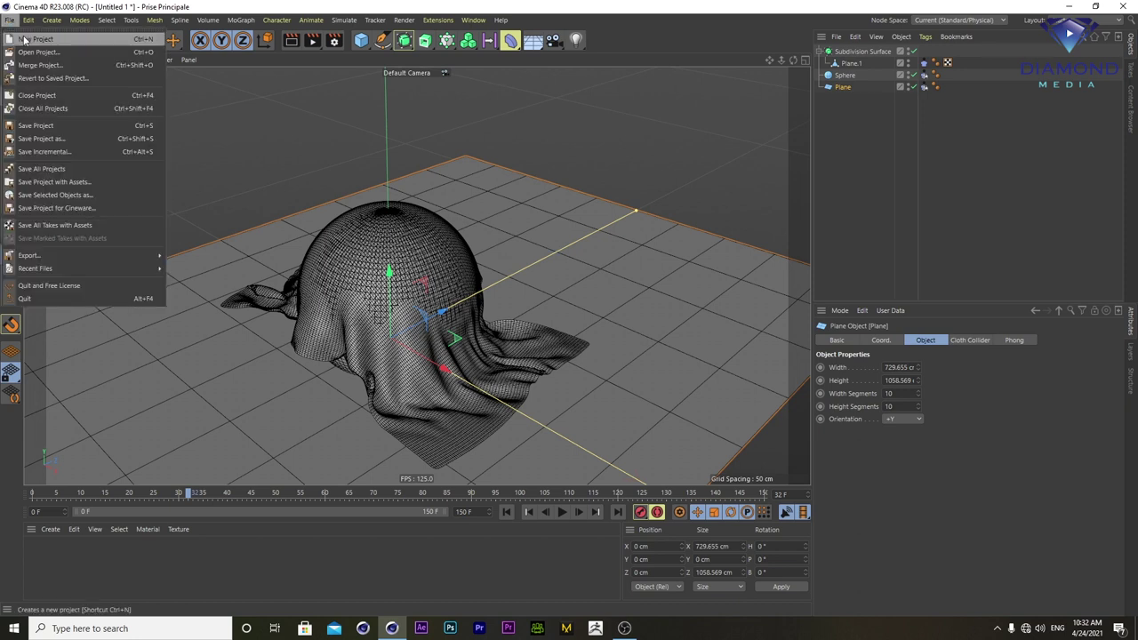
click(24, 39)
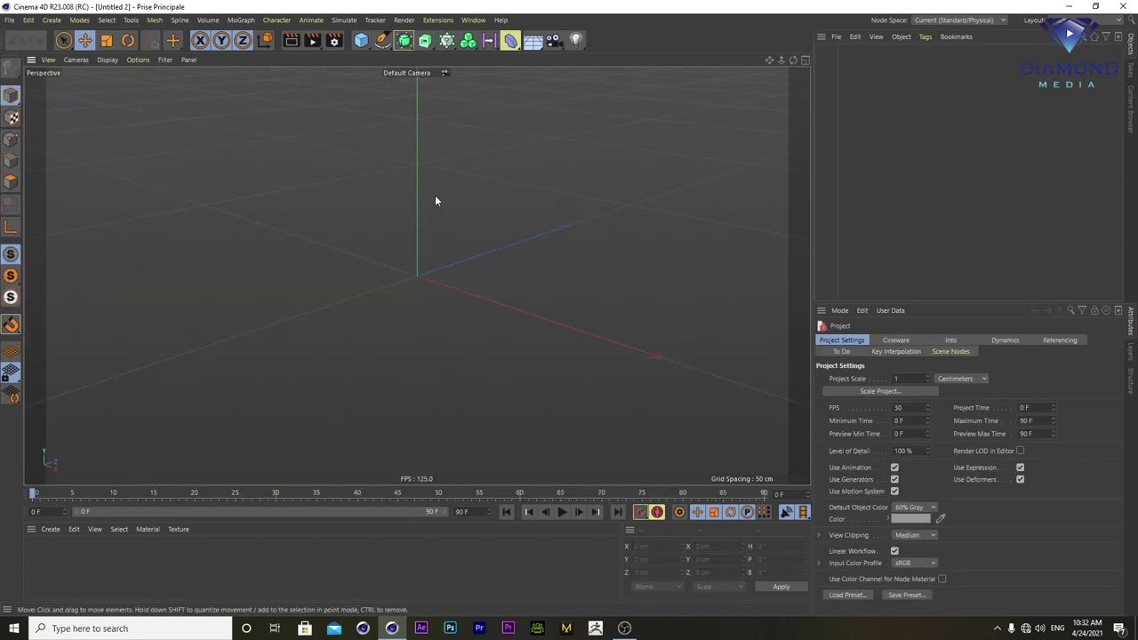
click(366, 46)
click(472, 89)
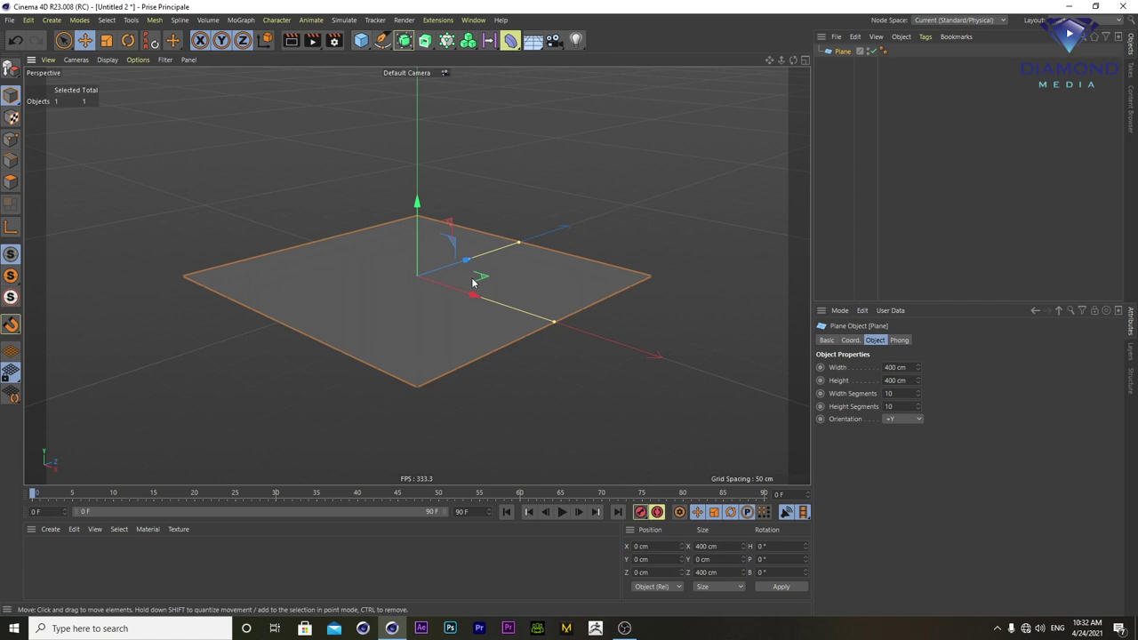
- Stretch the plane to 942.121 cm wide and 1522.929 cm long
drag(553, 322, 765, 391)
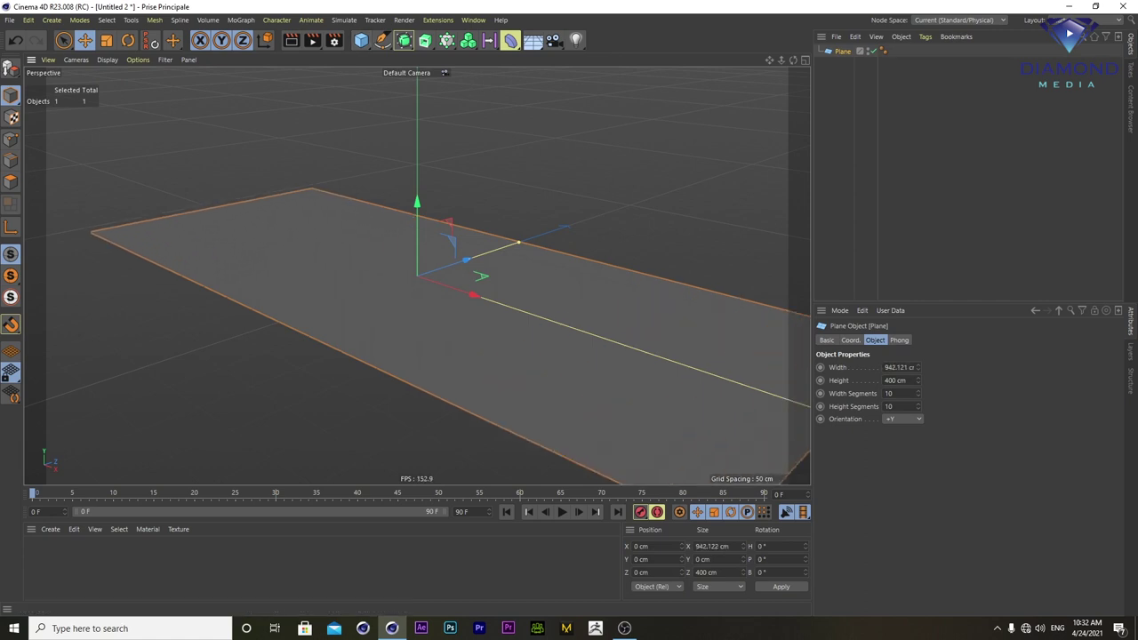
drag(518, 242, 701, 182)
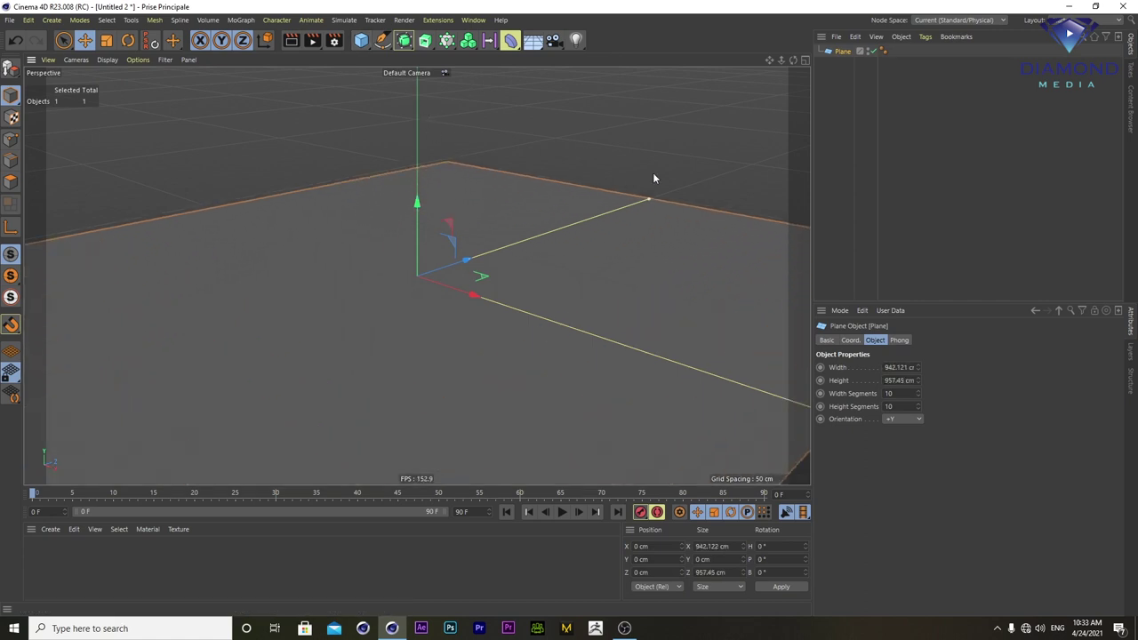
click(361, 40)
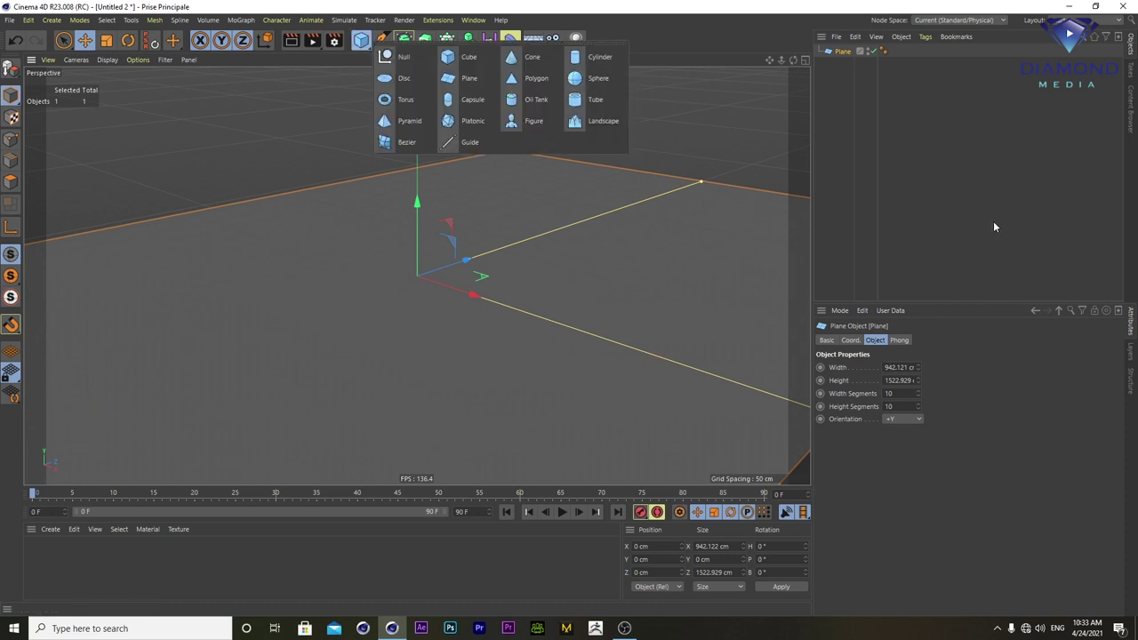
click(1130, 98)
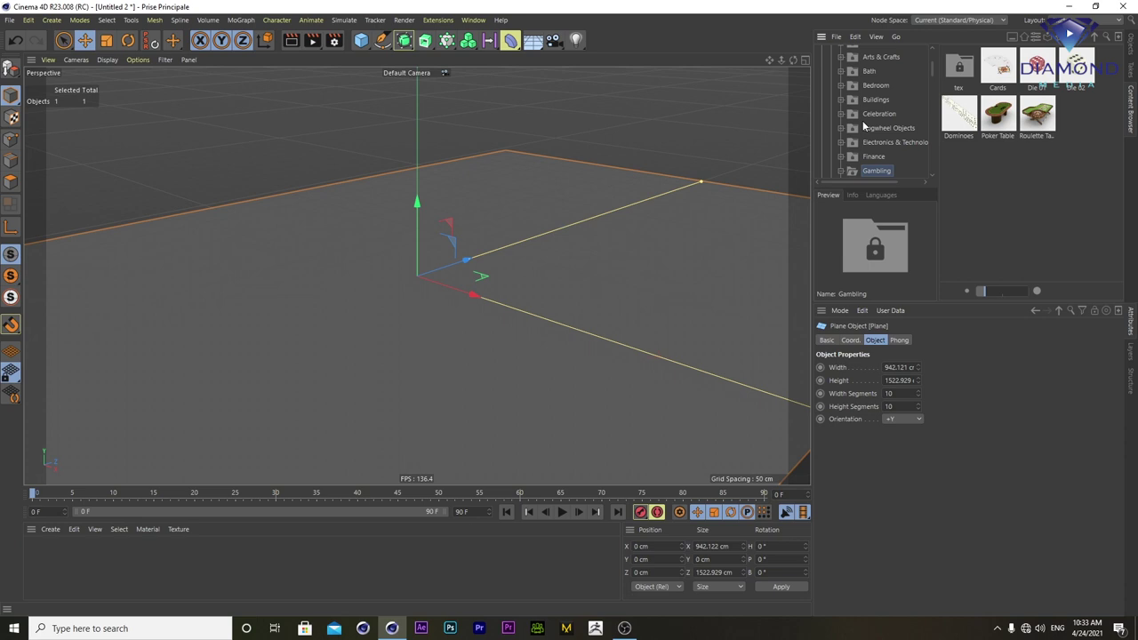
- Load the Die 02 model from the content library into the scene
scroll(866, 124, up, 3)
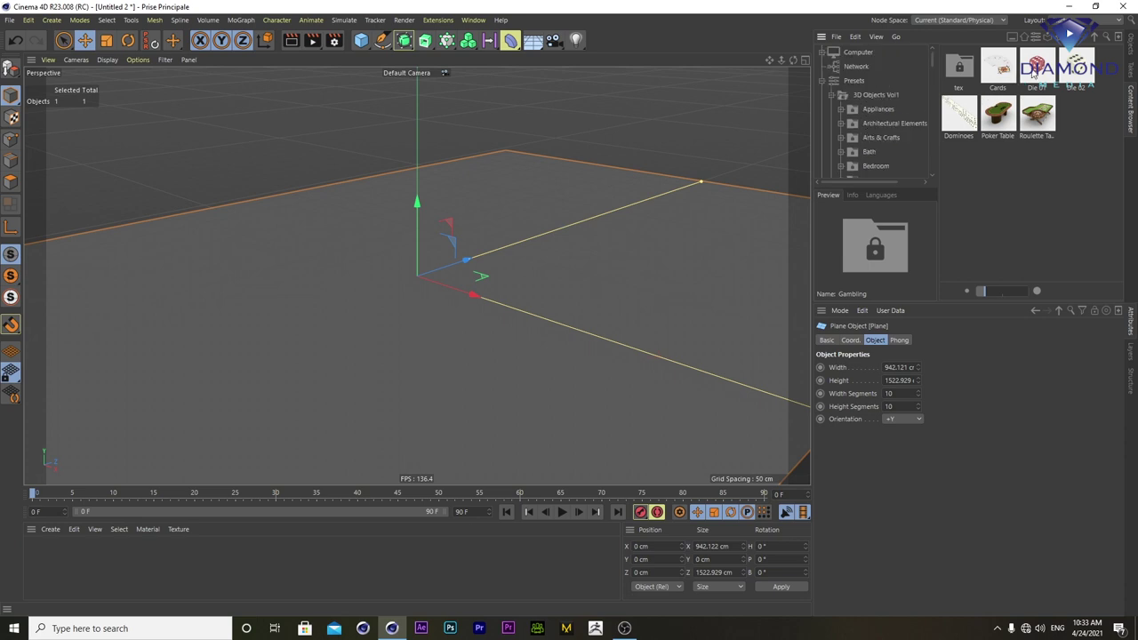
double_click(1076, 67)
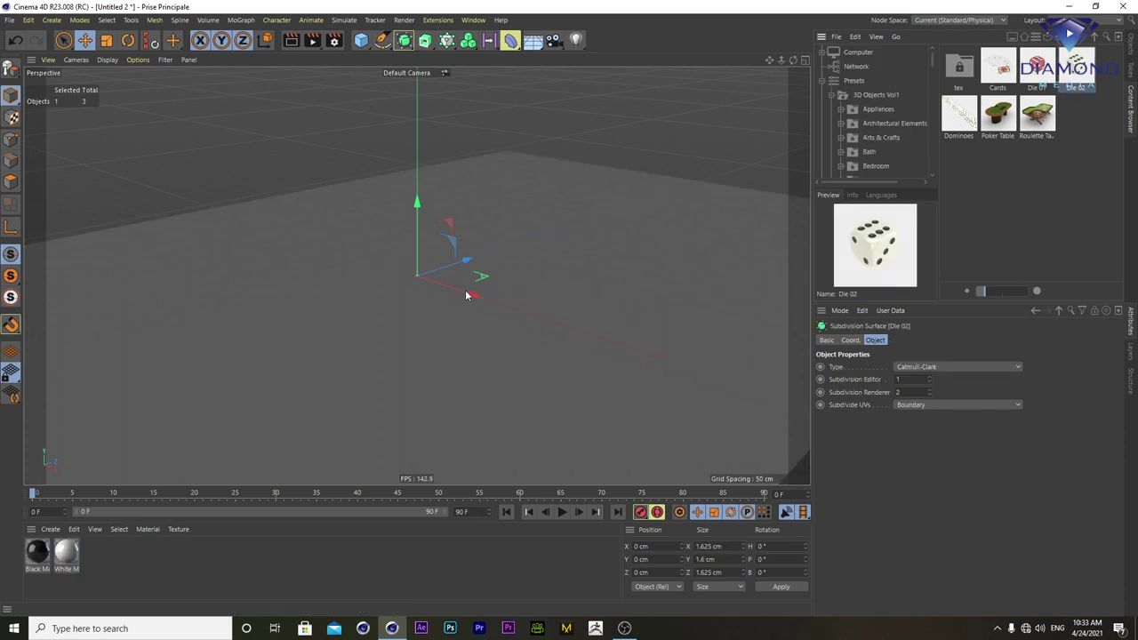
drag(477, 376, 497, 349)
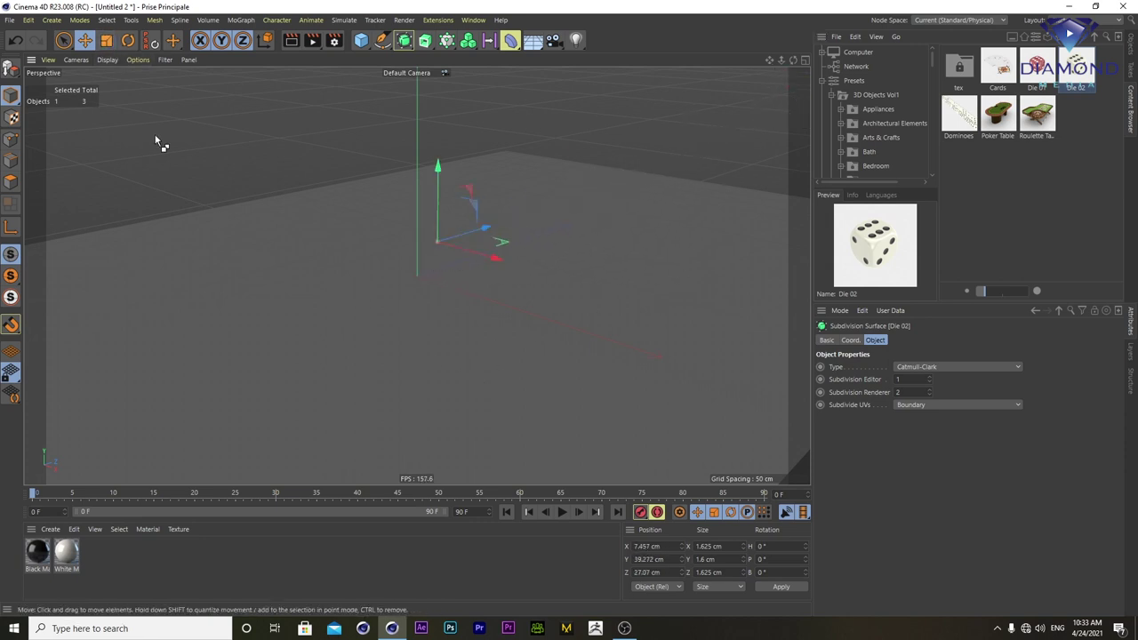
- Scale the die to about 233% and lift it to Y 55.523 cm
click(106, 40)
mouse_move(516, 379)
mouse_down()
mouse_move(587, 365)
mouse_move(651, 333)
mouse_move(450, 405)
mouse_move(348, 289)
mouse_move(533, 317)
mouse_move(590, 242)
mouse_up()
click(85, 43)
mouse_move(417, 201)
mouse_down()
mouse_move(416, 156)
mouse_move(495, 4)
mouse_up()
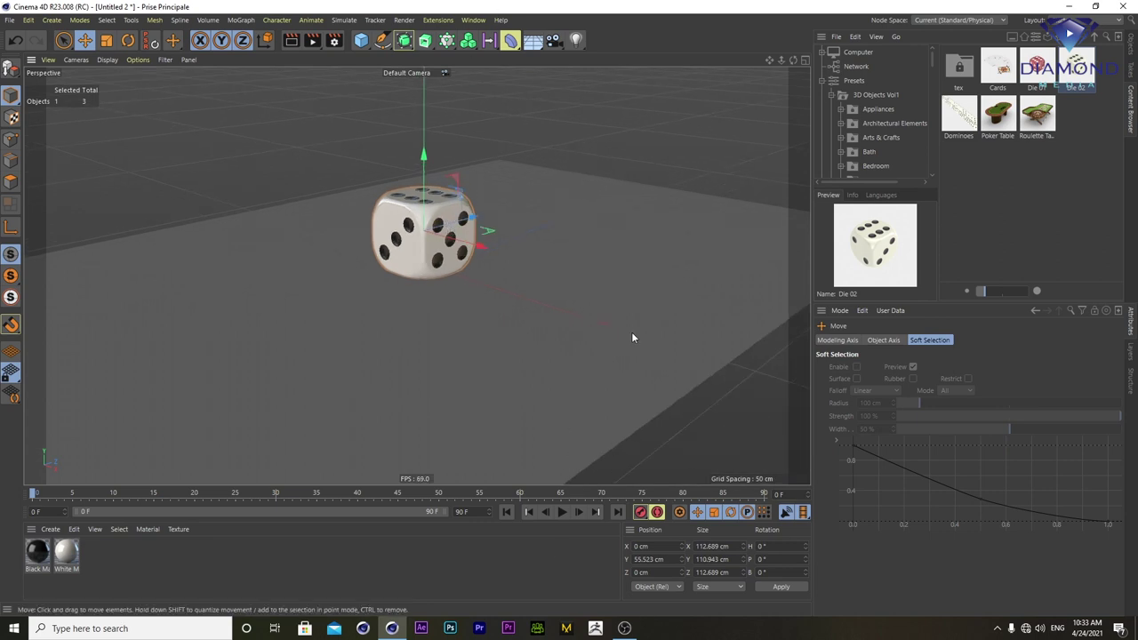
click(361, 40)
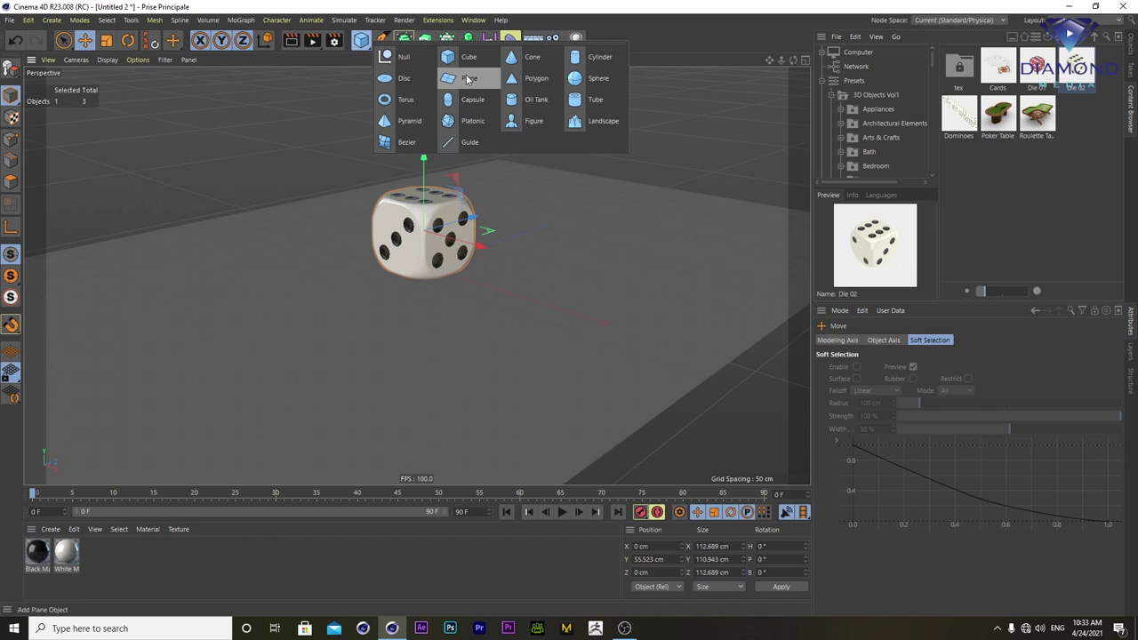
- Add a +Z-oriented plane at Y 199.3 cm, Z -201.7 cm, widened to 557 cm
click(469, 79)
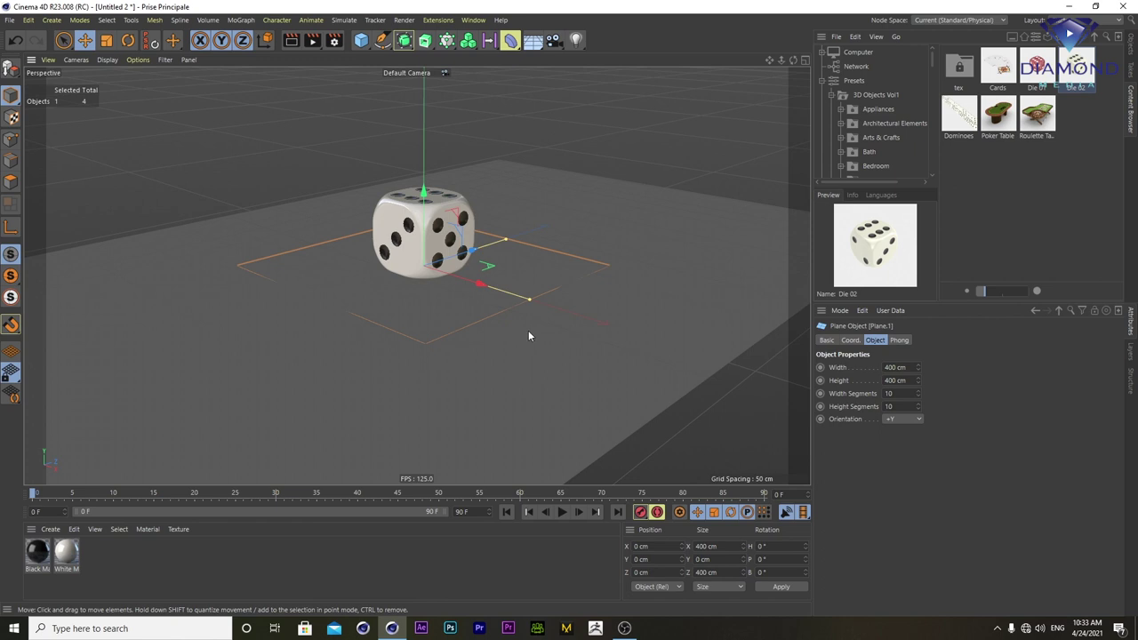
click(905, 420)
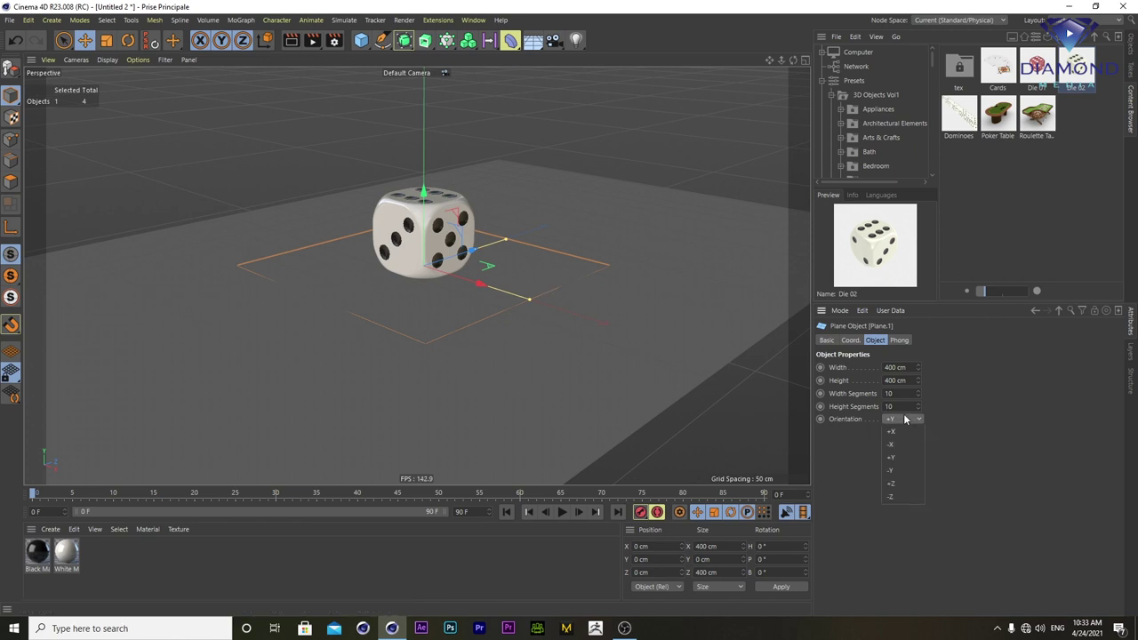
click(910, 484)
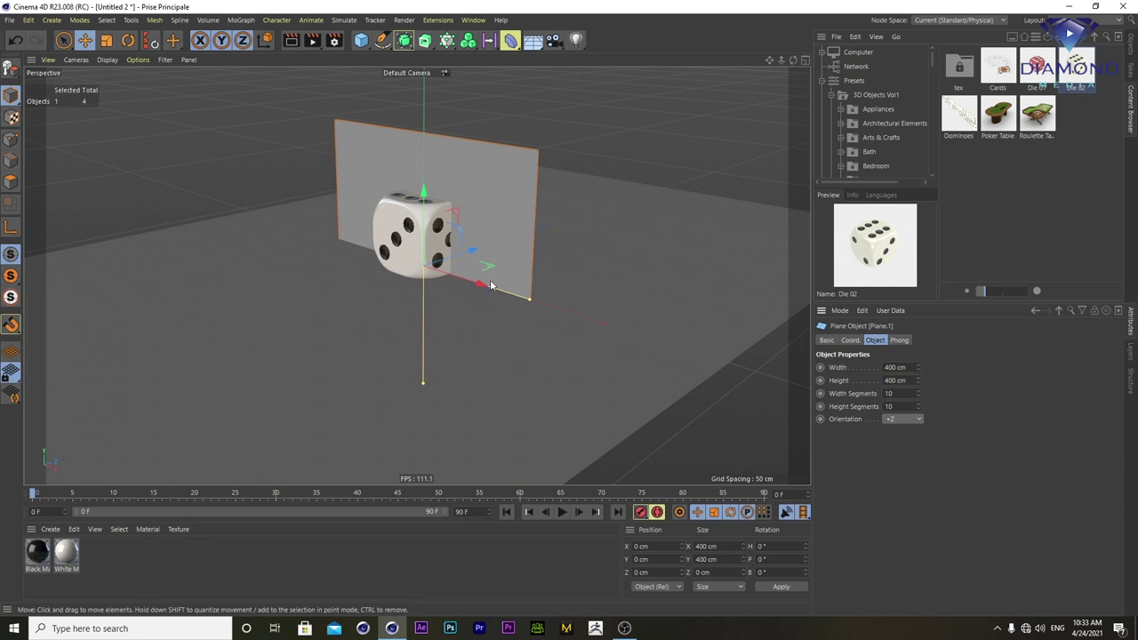
mouse_move(474, 252)
mouse_down()
mouse_move(310, 234)
mouse_move(279, 85)
mouse_move(265, 79)
mouse_up()
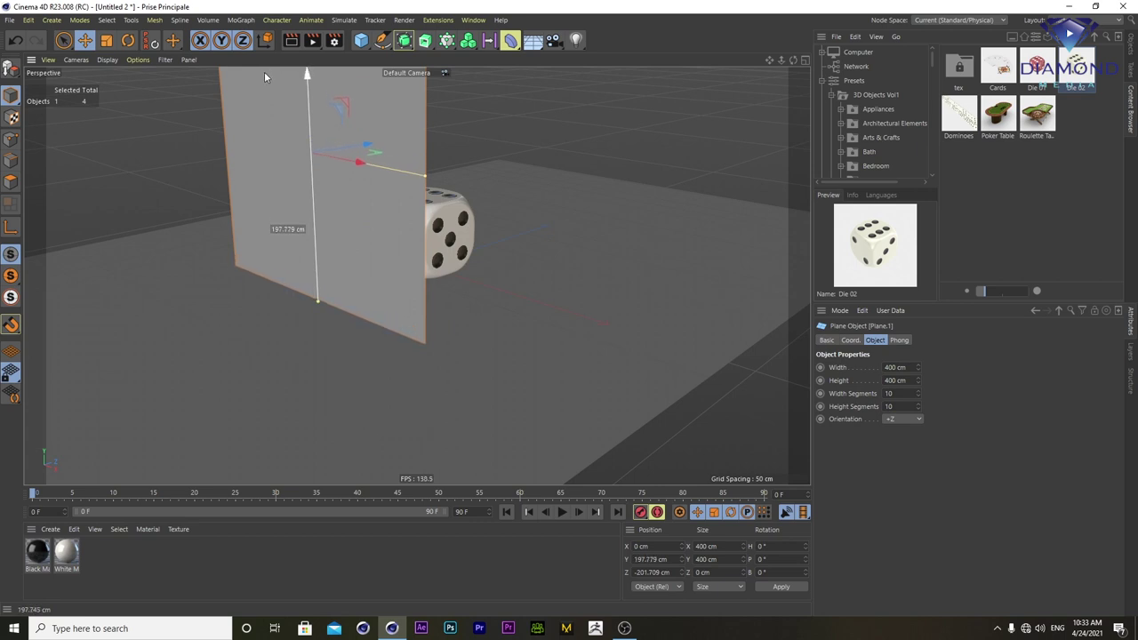
drag(265, 79, 264, 72)
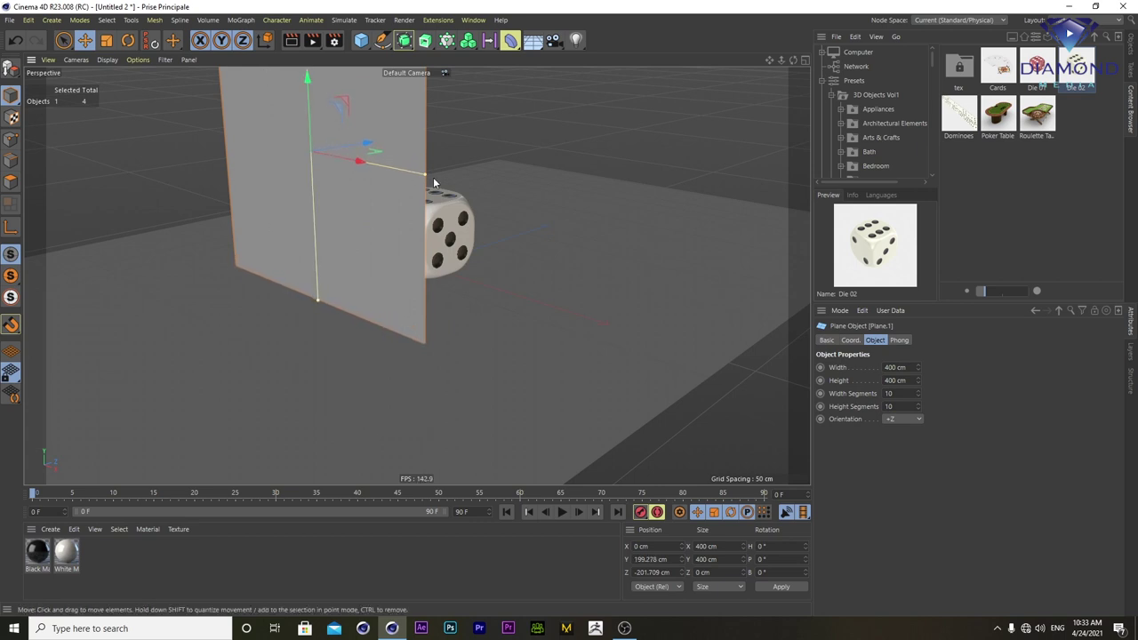
drag(425, 174, 477, 199)
mouse_move(461, 242)
alt+mouse_down()
mouse_move(465, 378)
mouse_move(556, 357)
alt+mouse_up()
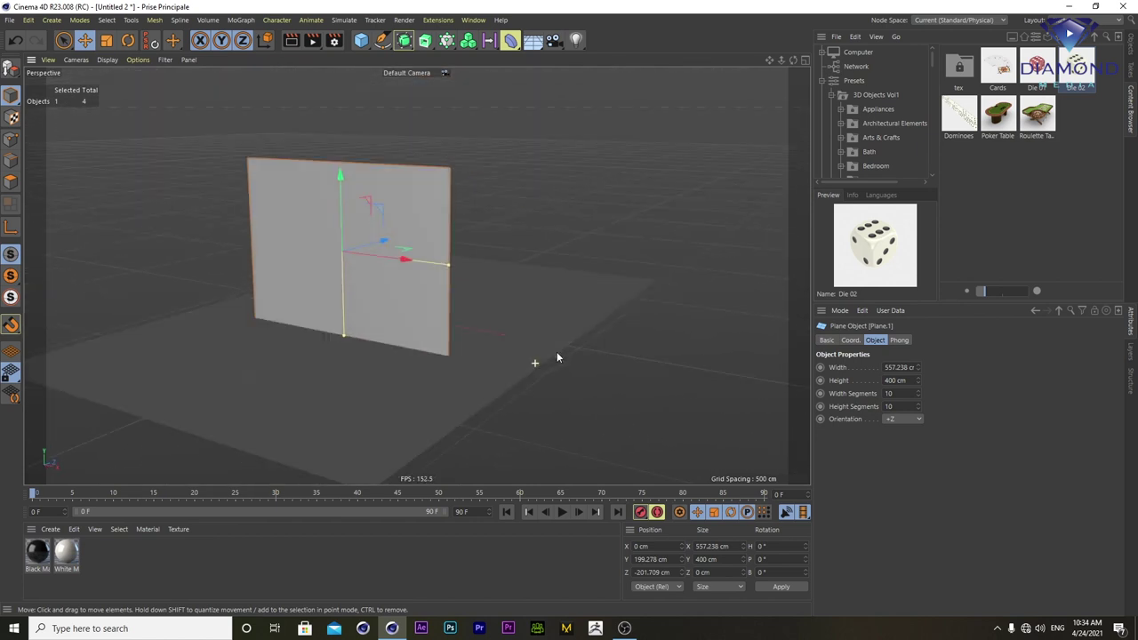
click(107, 59)
- Switch to Gouraud Shading (Lines) and give the plane 20 × 20 segments
click(116, 92)
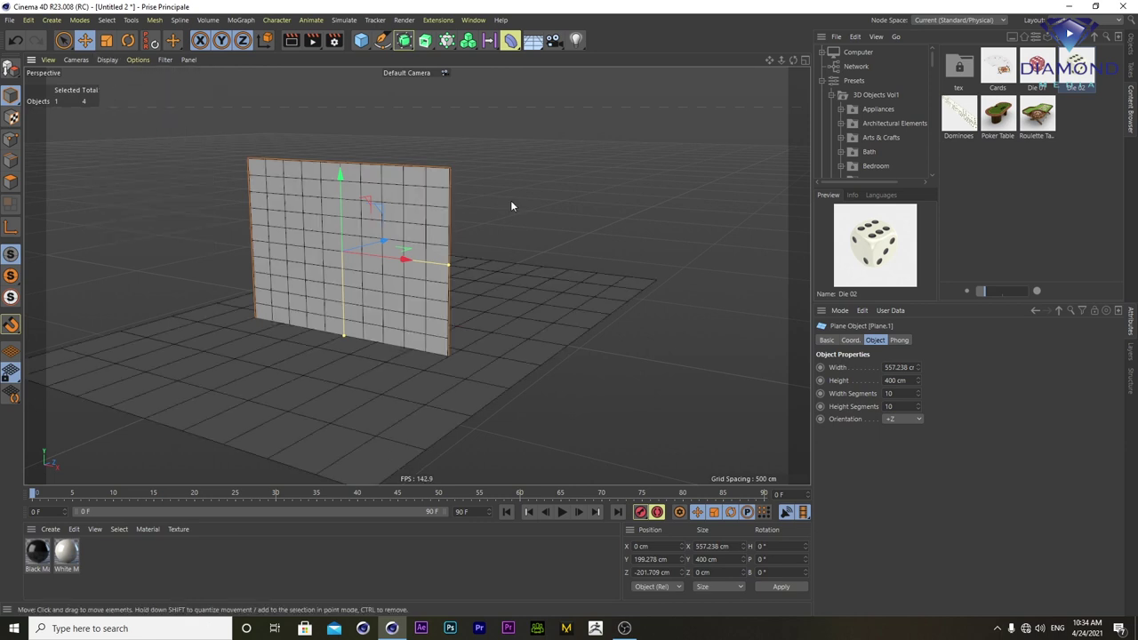
double_click(906, 393)
text(20)
key(Tab)
text(20)
key(Return)
- Raise the plane's width and height segments to 30 and show the Object Manager
double_click(903, 393)
text(1)
double_click(892, 407)
text(30)
key(Return)
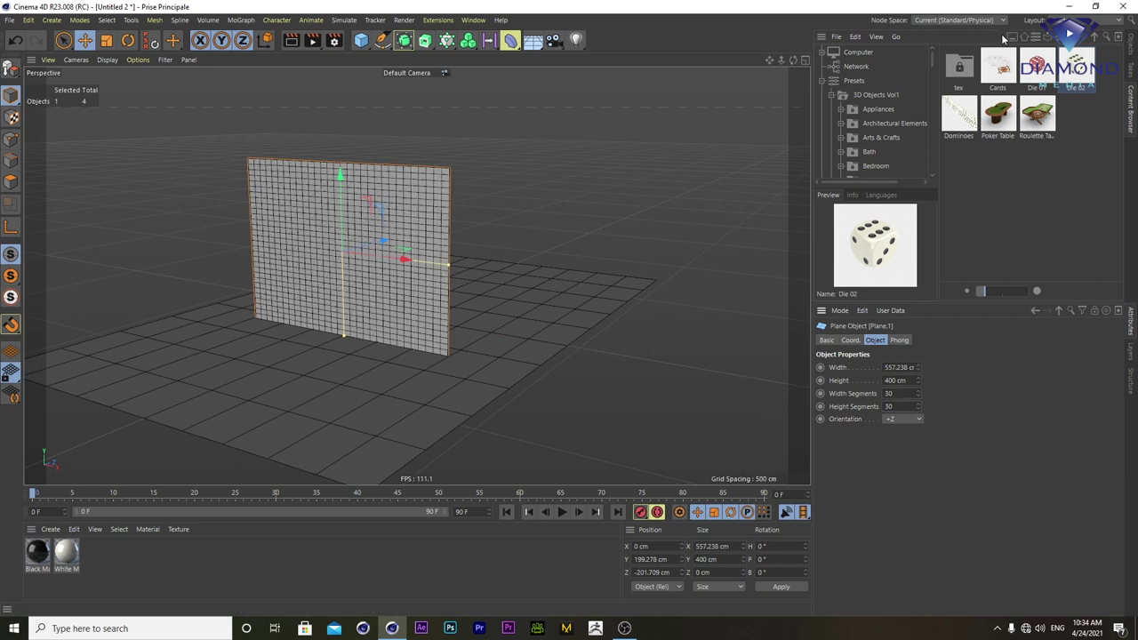
click(1133, 48)
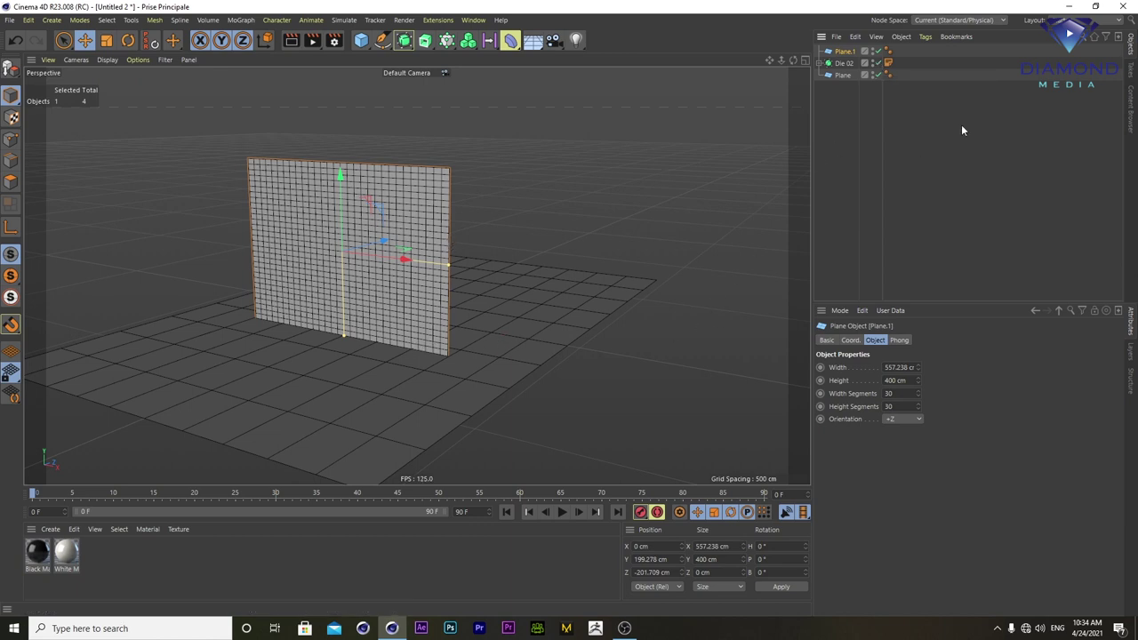
- Make Plane.1 an editable polygon object and add a Cloth tag to it
click(10, 69)
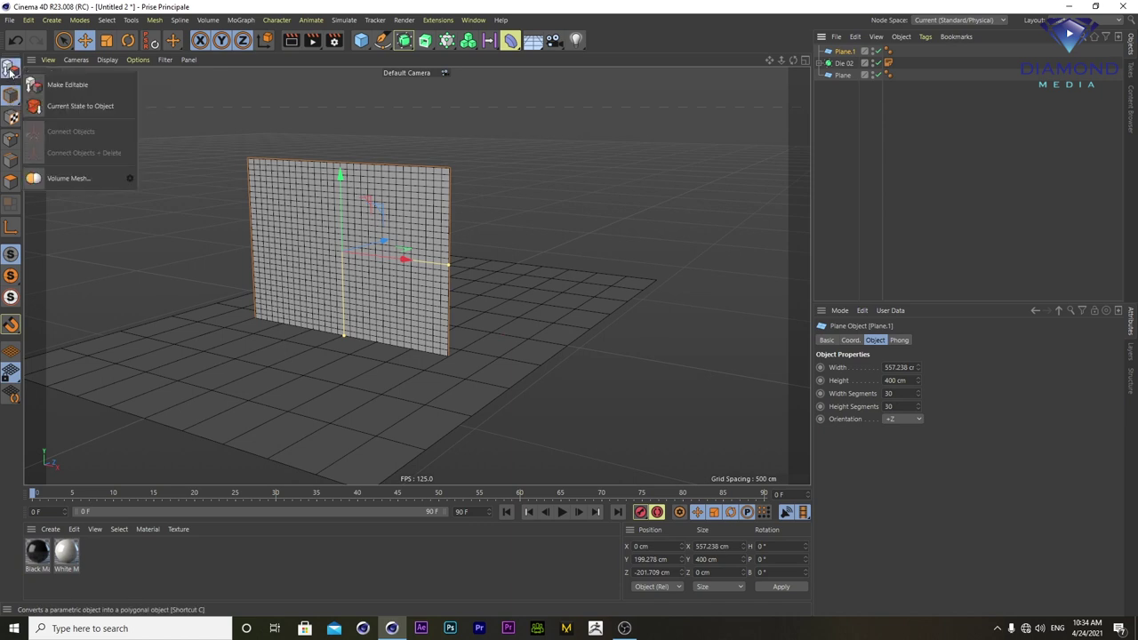
click(11, 70)
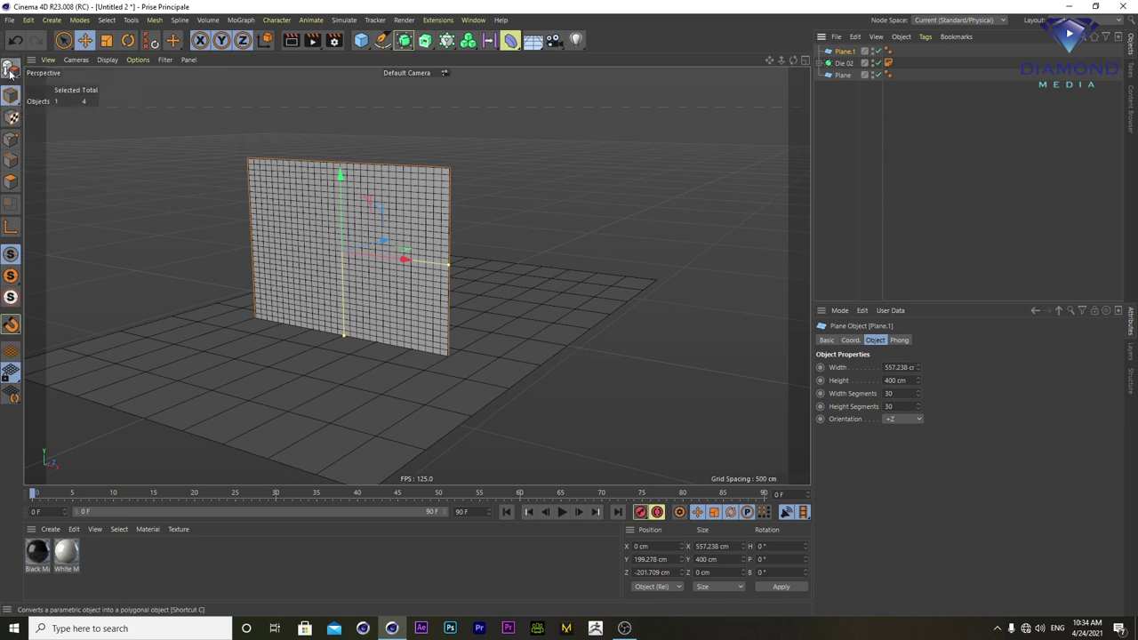
right_click(847, 52)
mouse_move(886, 191)
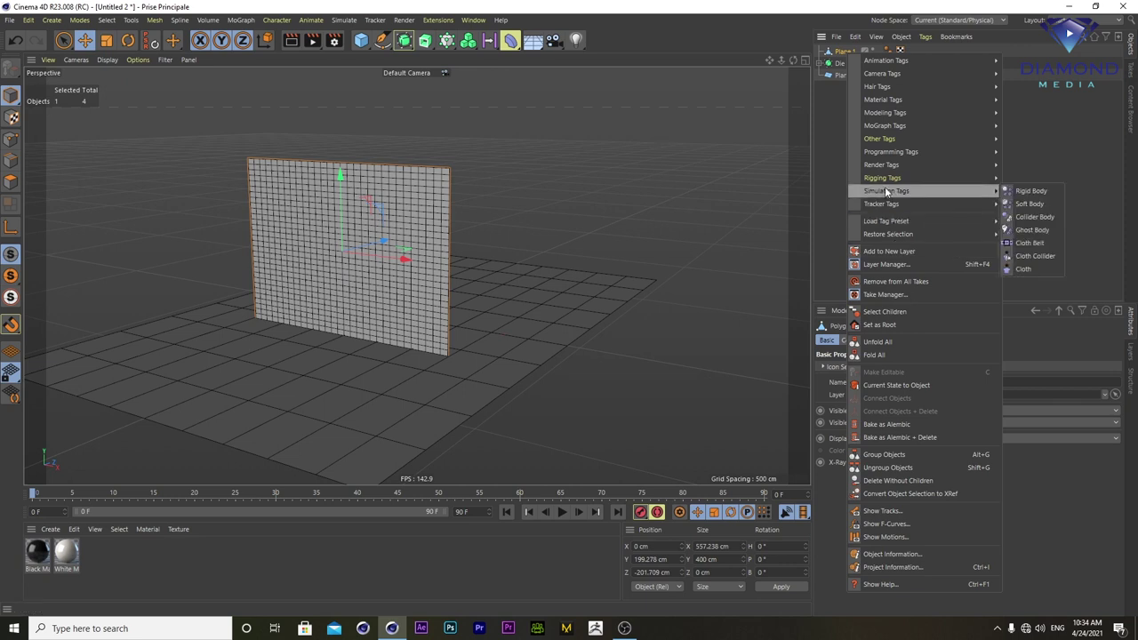
click(1025, 269)
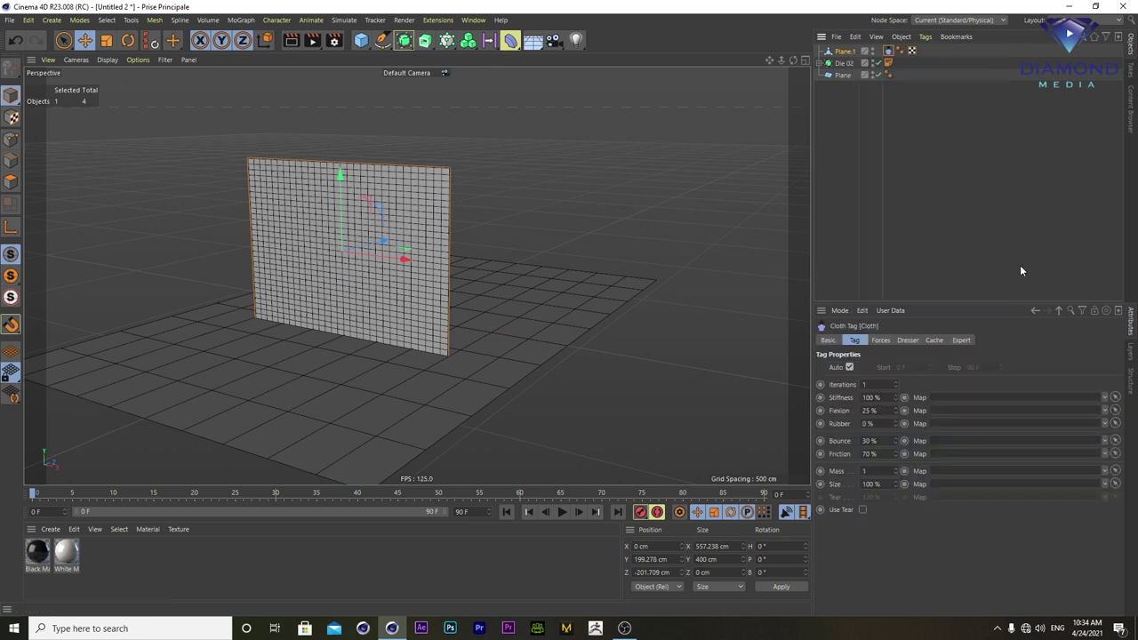
- Test-play the cloth falling, rewind to frame 0, and select Die 02 and the floor Plane
click(562, 512)
click(562, 512)
click(506, 513)
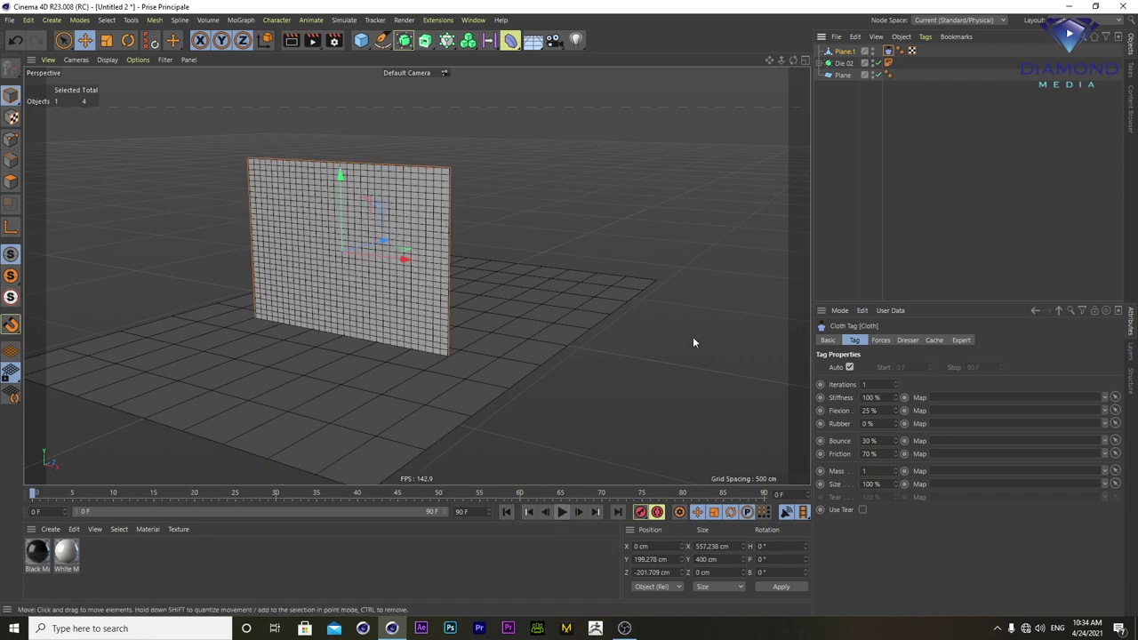
alt+drag(581, 369, 515, 380)
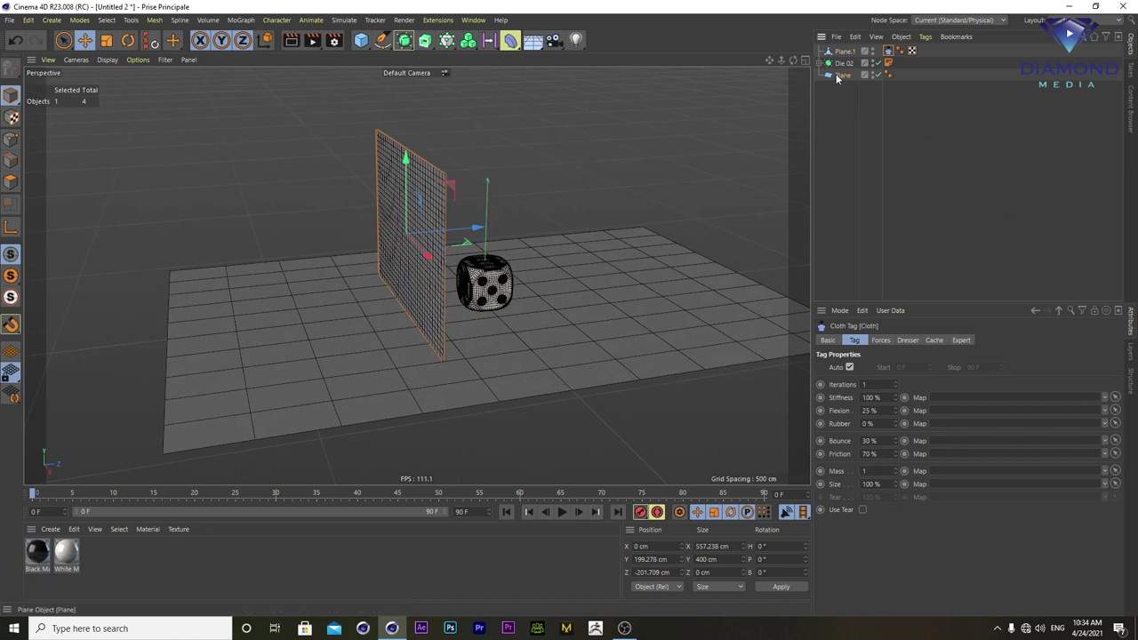
drag(867, 87, 843, 66)
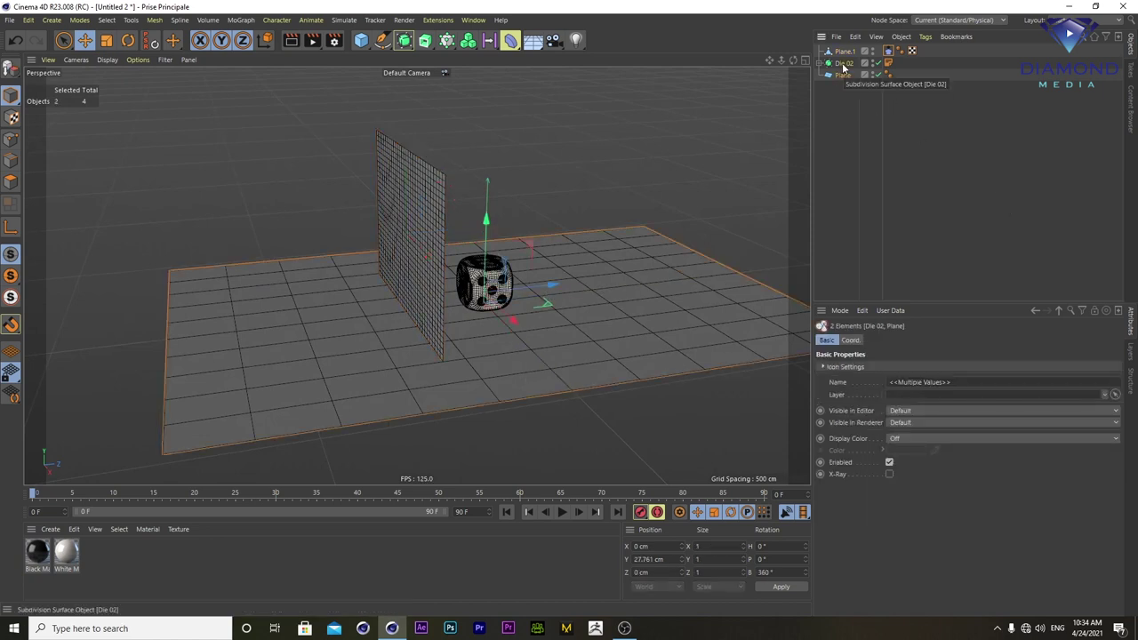
- Add Cloth Collider tags to Die 02 and the floor Plane, then test-play and rewind
right_click(843, 67)
mouse_move(882, 202)
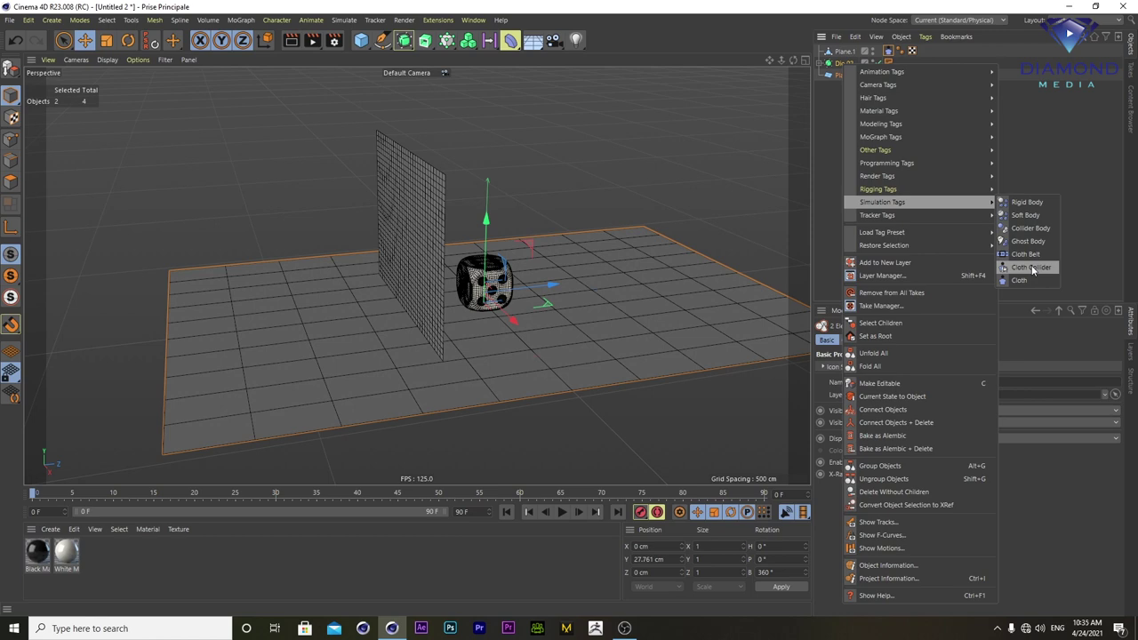
click(1030, 267)
alt+drag(465, 397, 516, 400)
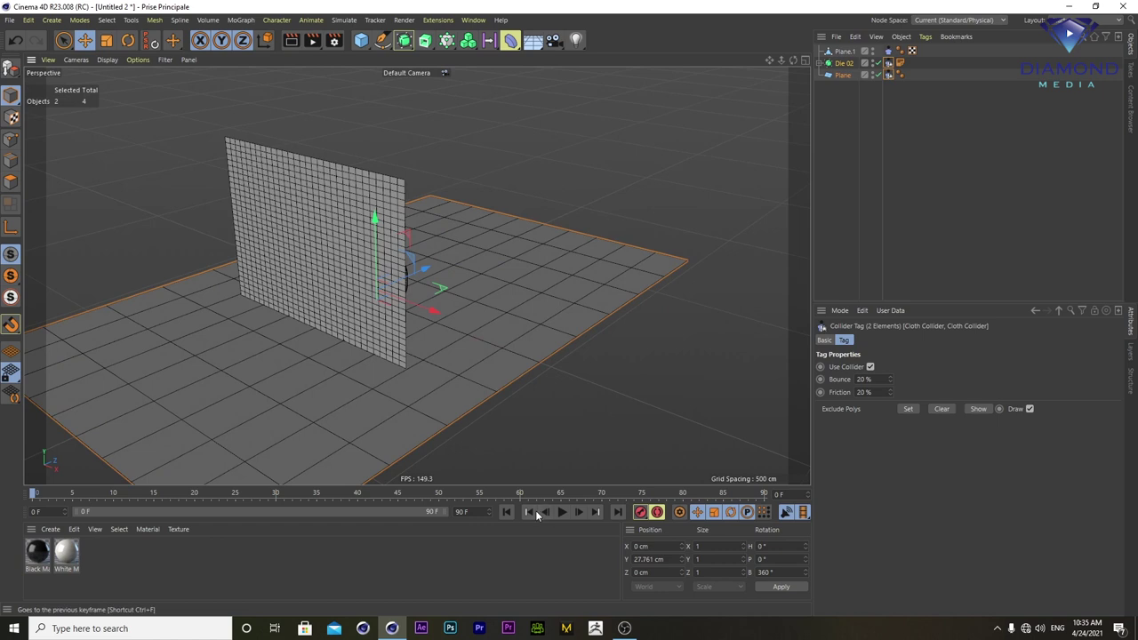
click(564, 511)
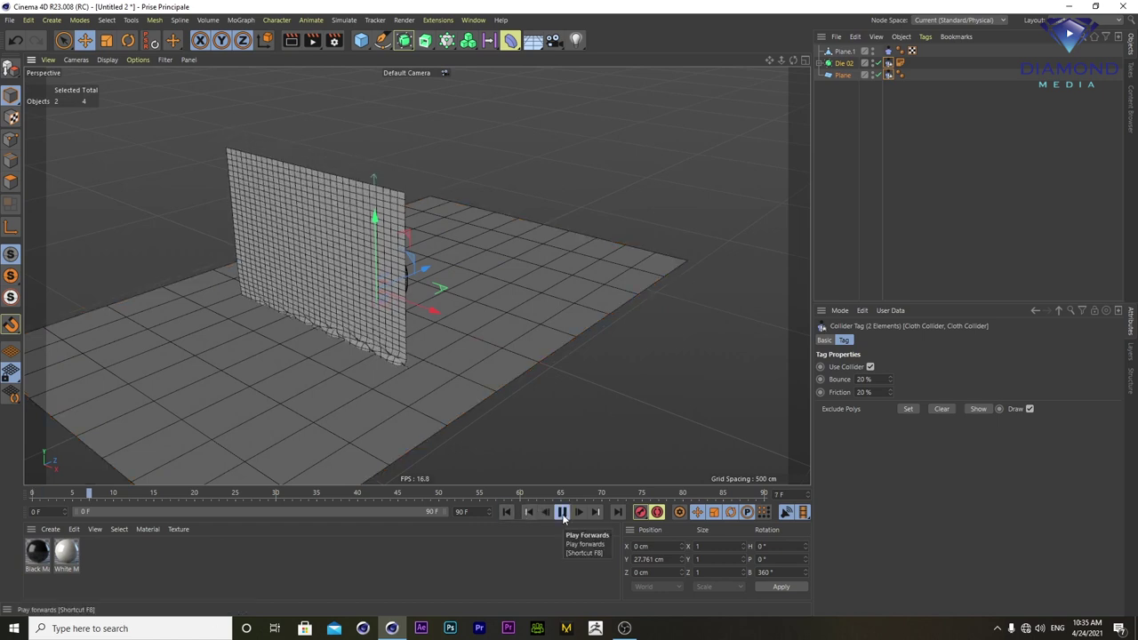
click(562, 512)
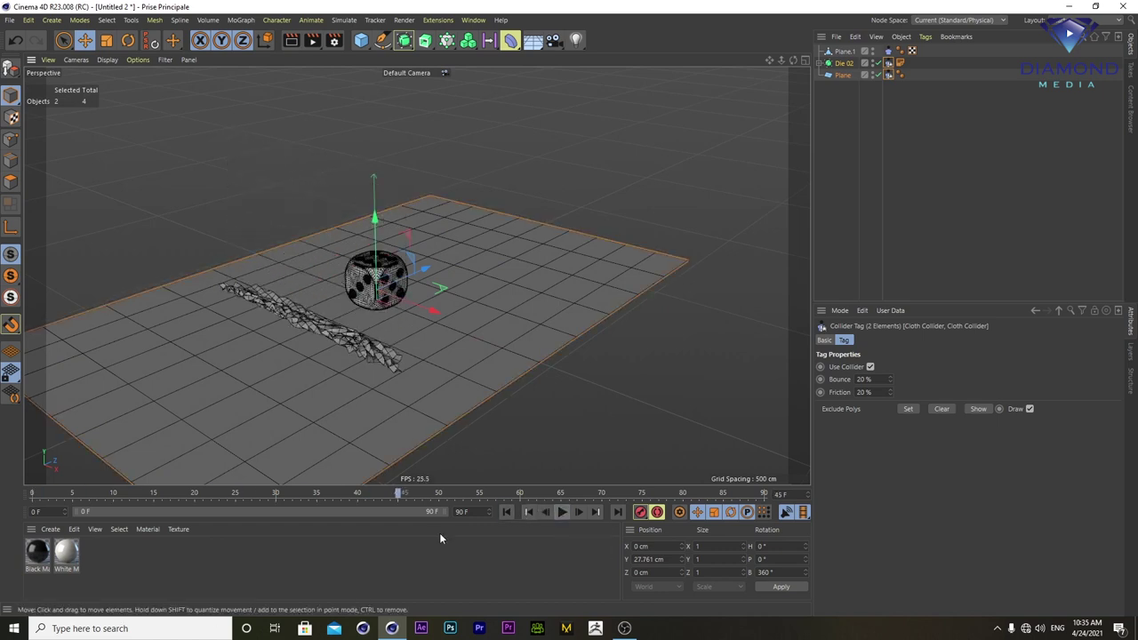
click(189, 492)
click(33, 493)
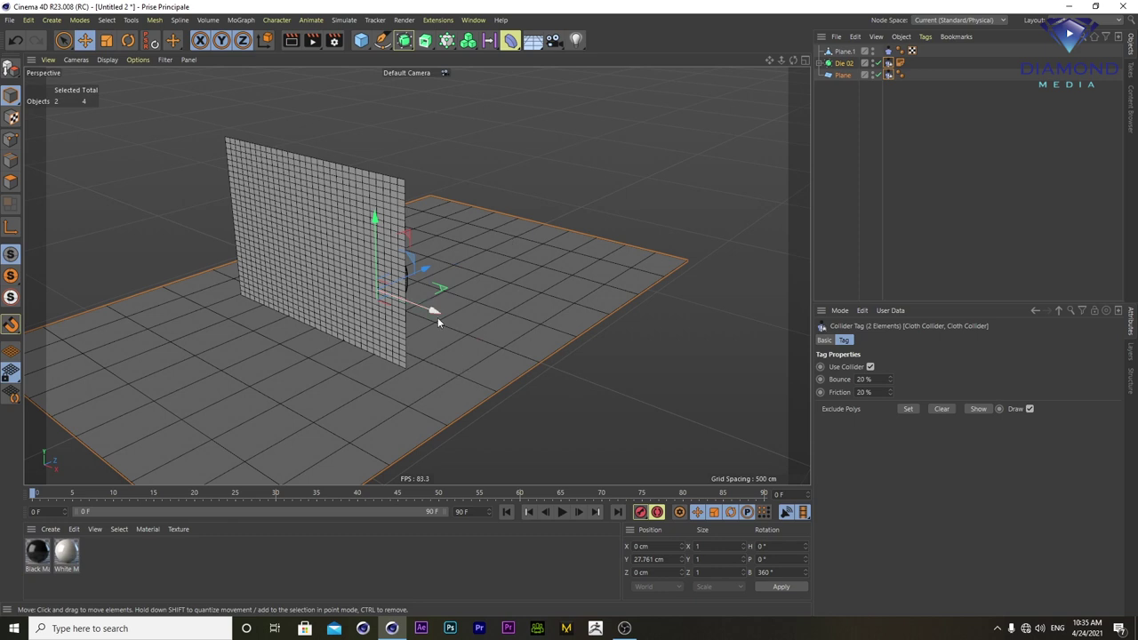
- Check the cloth tag settings and reselect the cloth plane Plane.1
scroll(346, 291, up, 1)
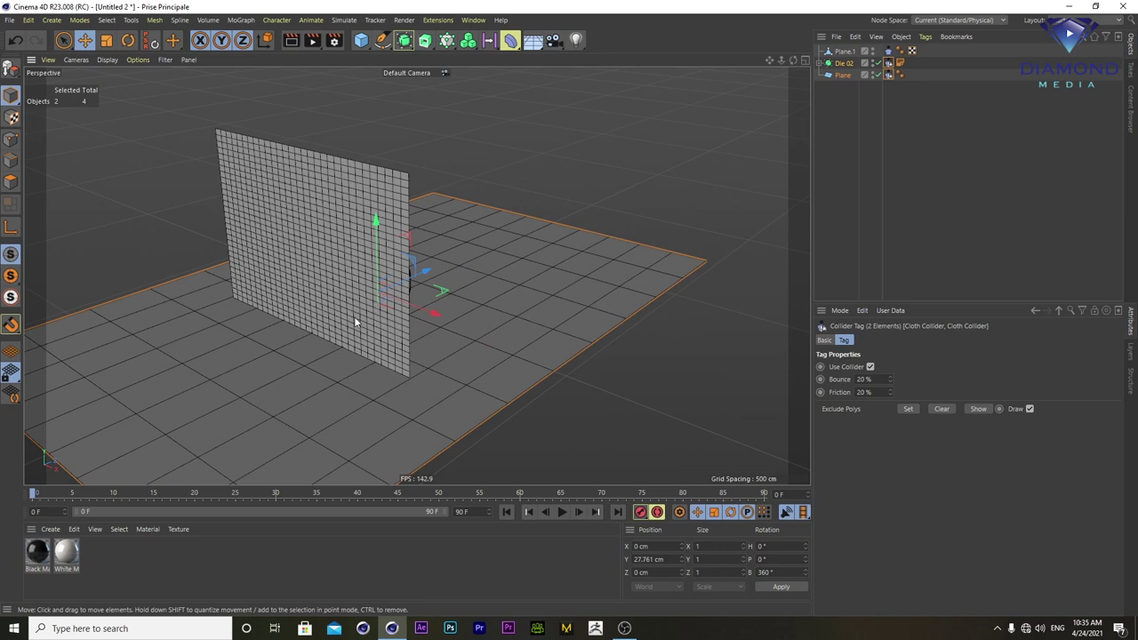
alt+drag(356, 320, 354, 300)
click(889, 52)
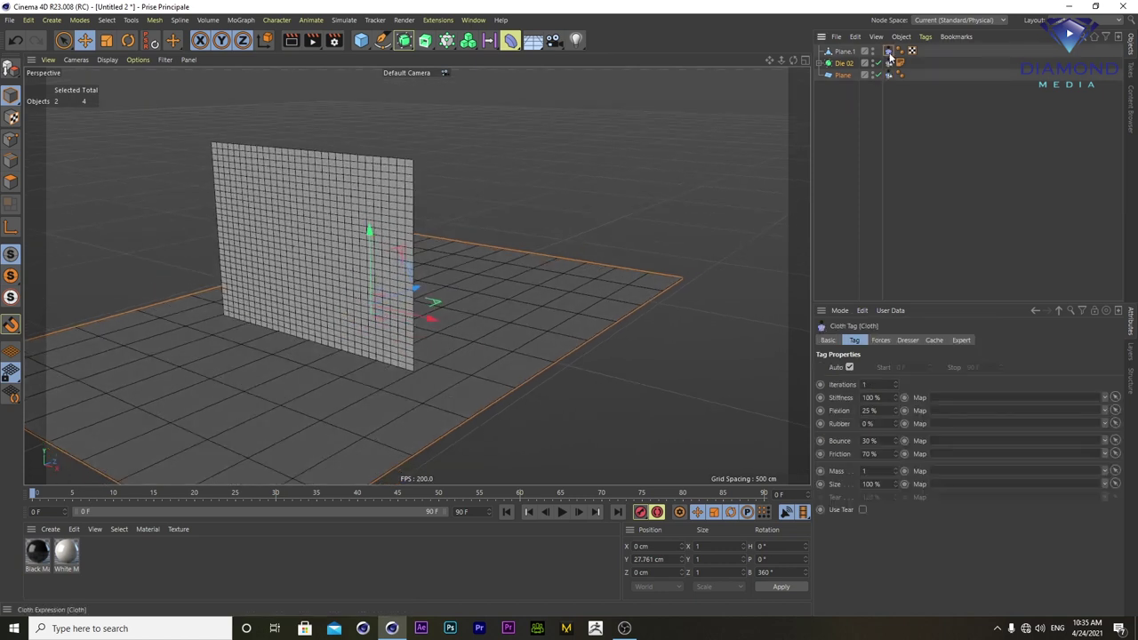
click(851, 54)
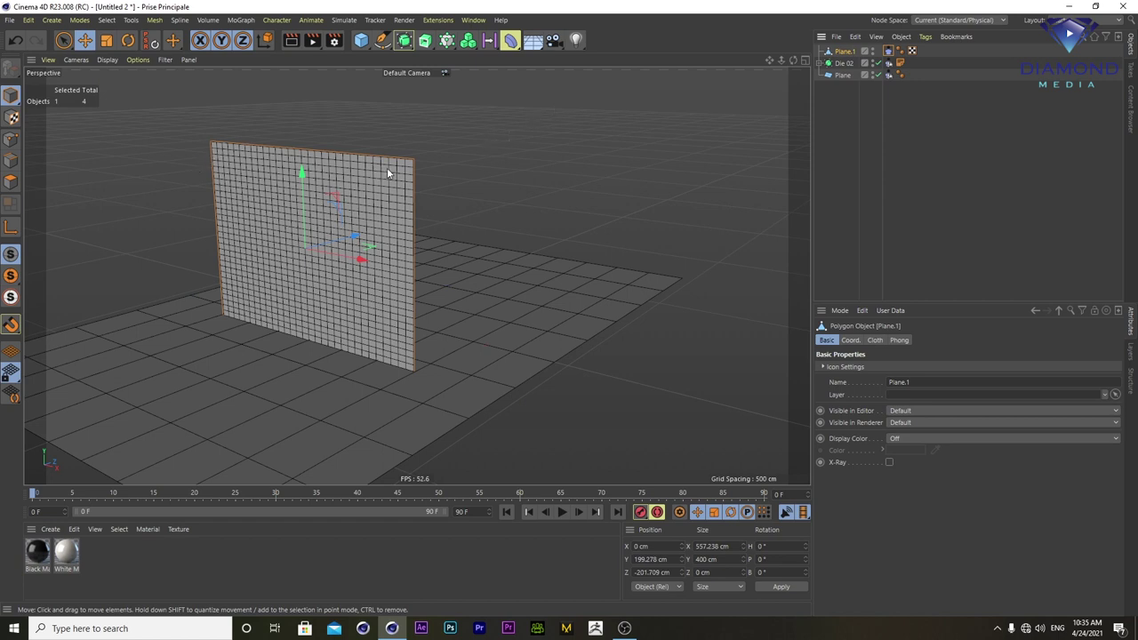
click(367, 47)
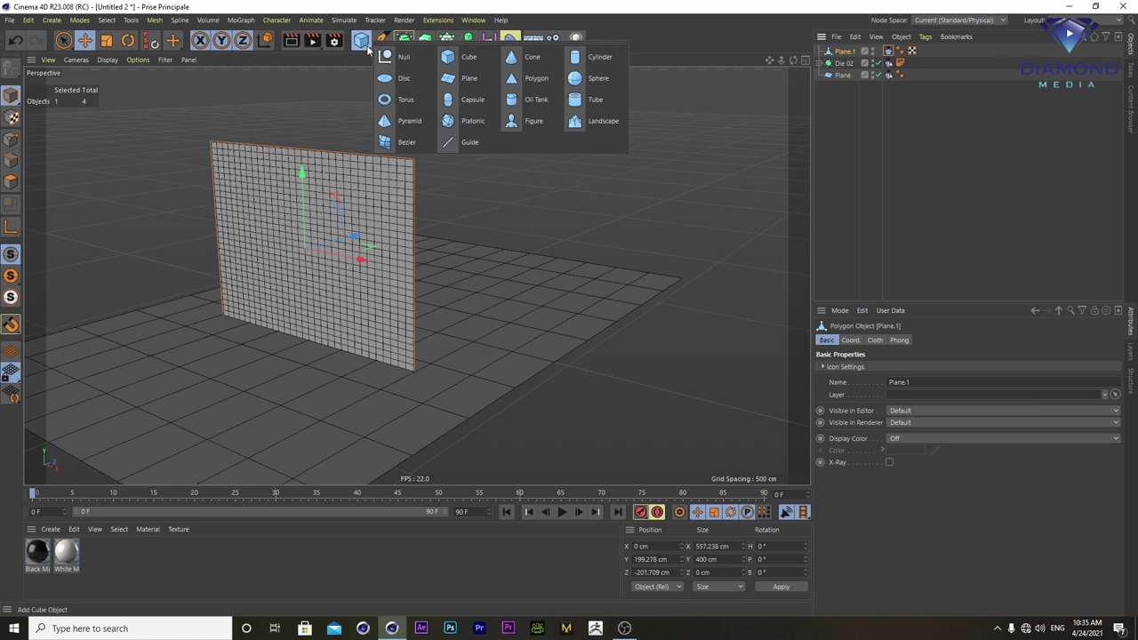
- Add a cylinder oriented along -X and raise it above the cloth wall
click(584, 61)
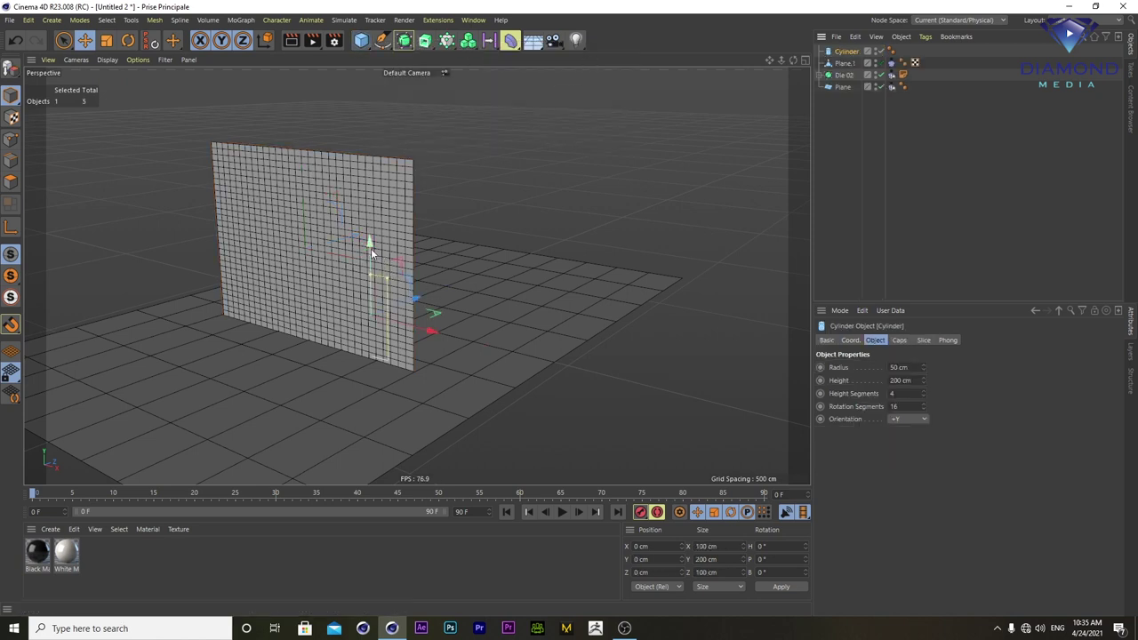
click(913, 421)
click(896, 438)
drag(370, 242, 362, 84)
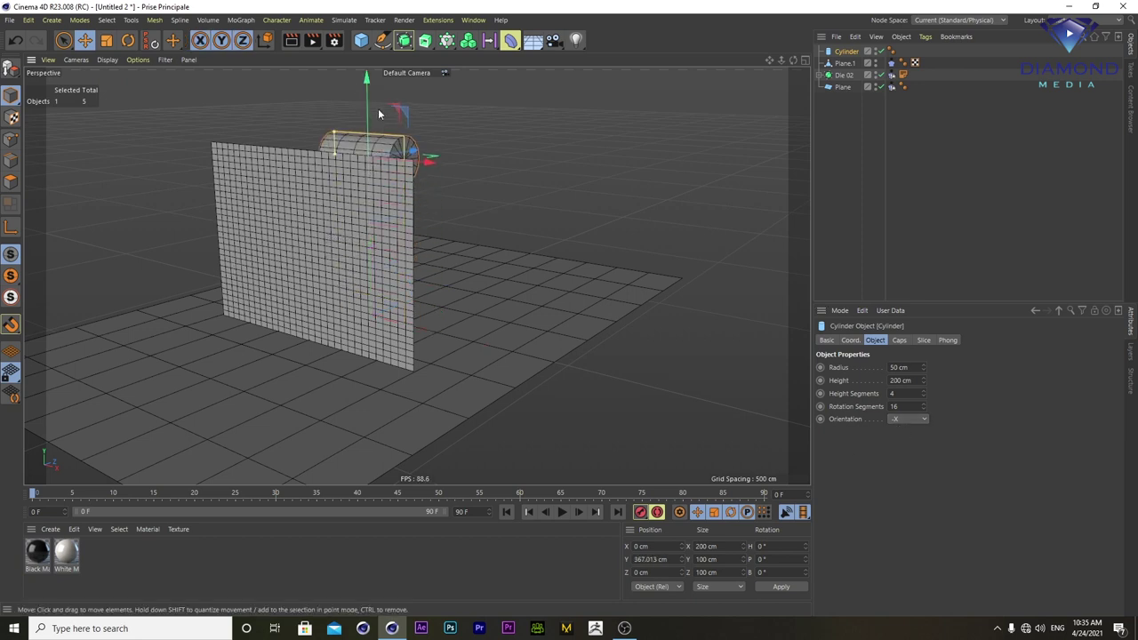
- In the four-view layout, move the cylinder in line with the cloth plane
middle_click(384, 123)
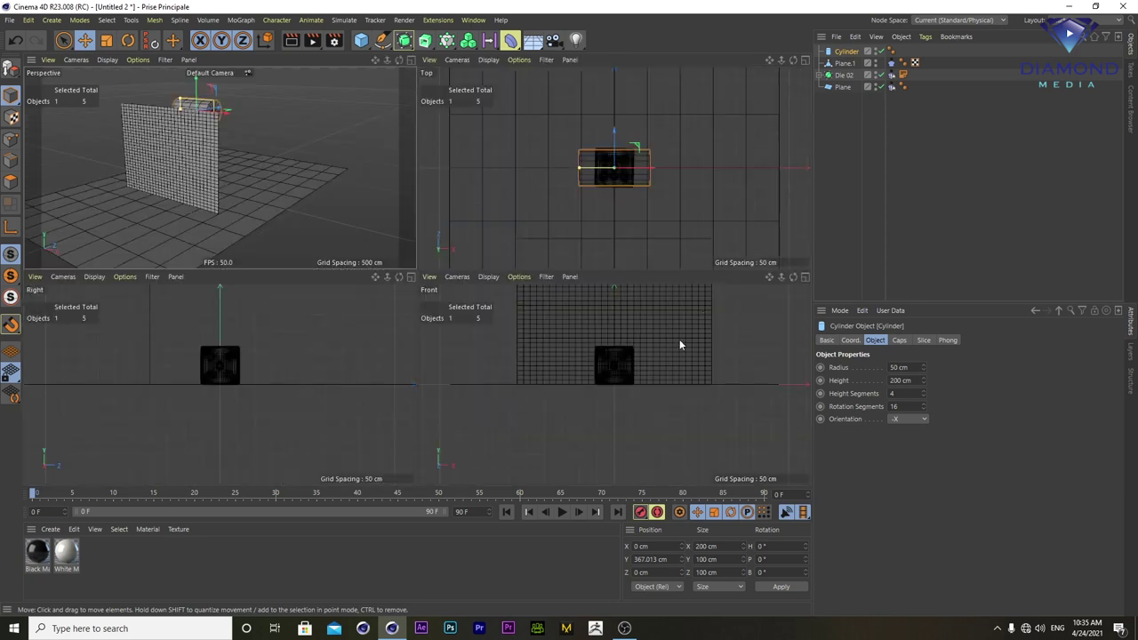
scroll(614, 363, down, 3)
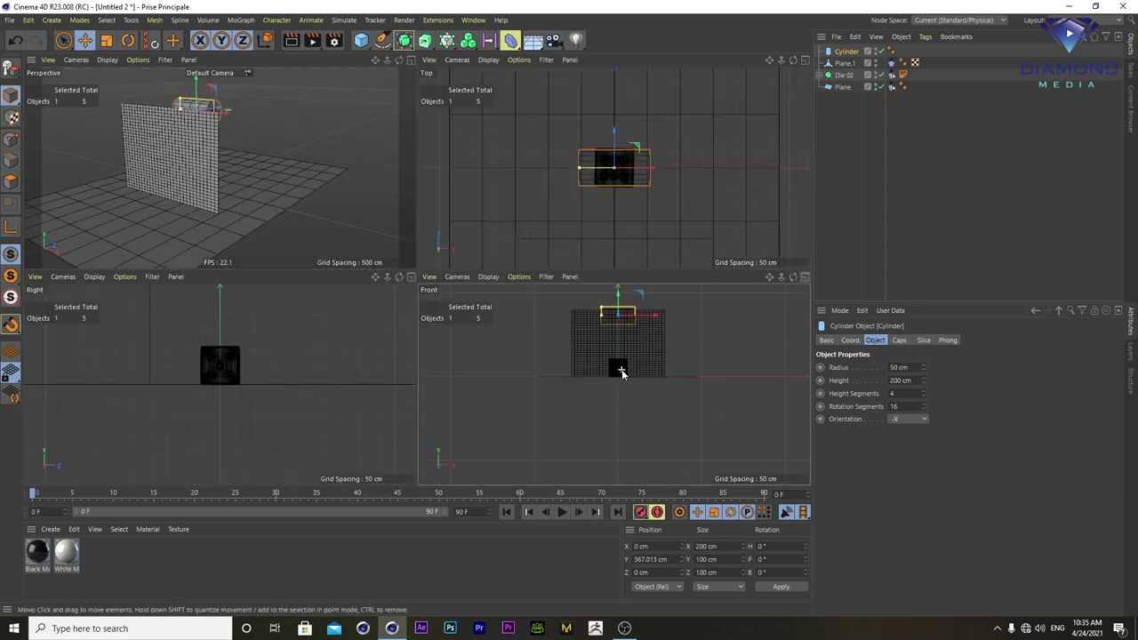
scroll(243, 330, down, 2)
scroll(247, 330, down, 1)
scroll(249, 332, down, 2)
scroll(245, 370, up, 2)
scroll(238, 373, up, 1)
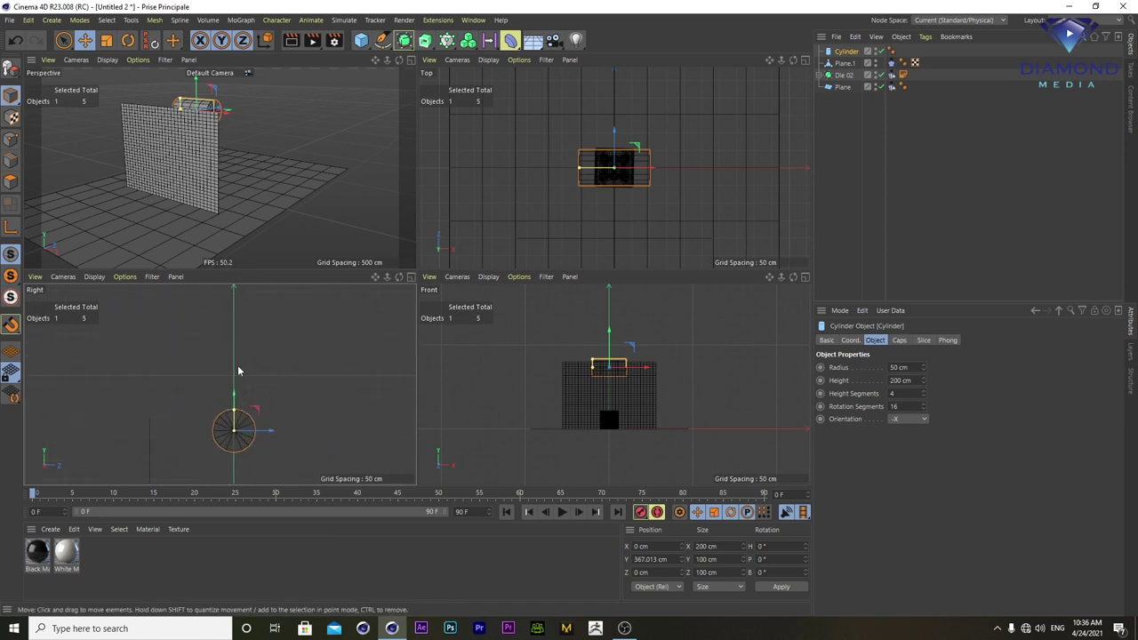
scroll(238, 360, up, 2)
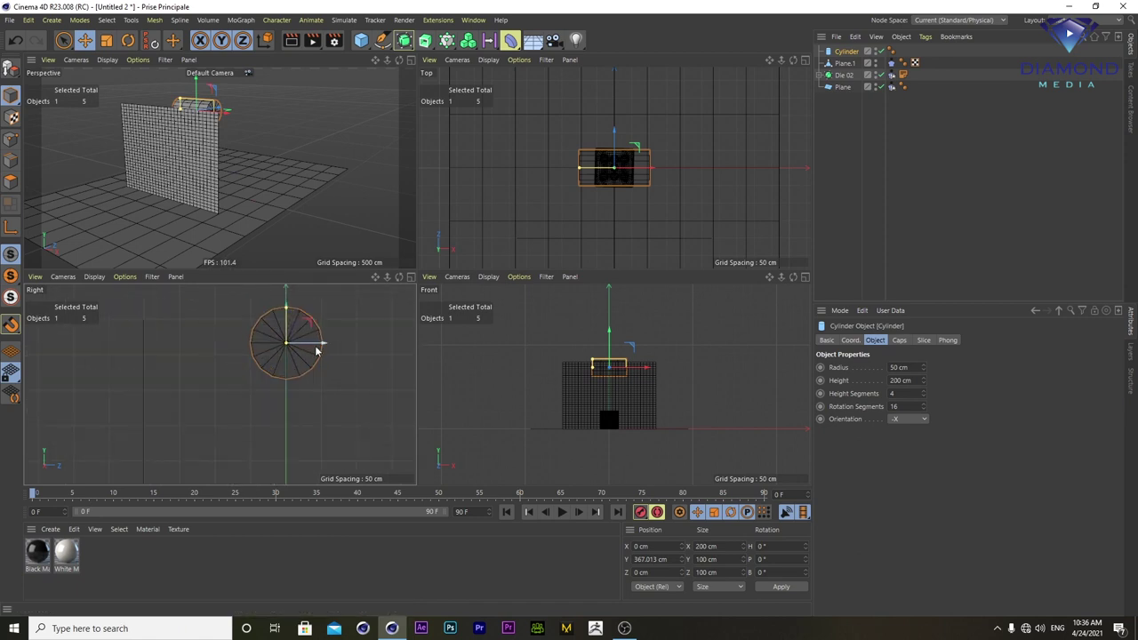
drag(301, 343, 177, 315)
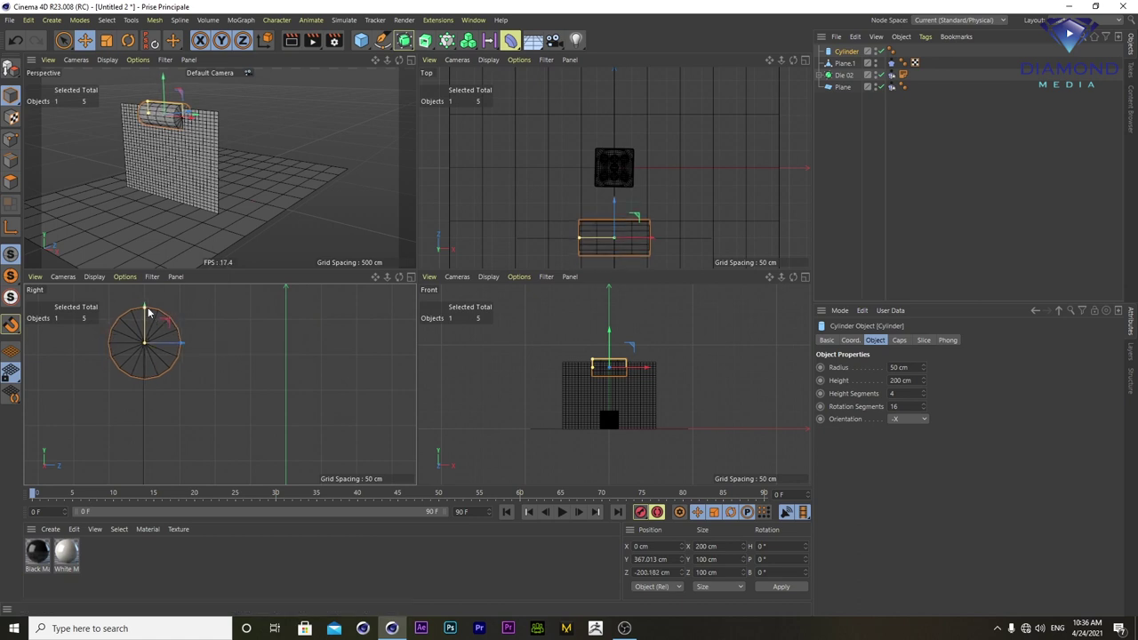
- Set the cylinder's radius to 5 cm
drag(147, 308, 147, 285)
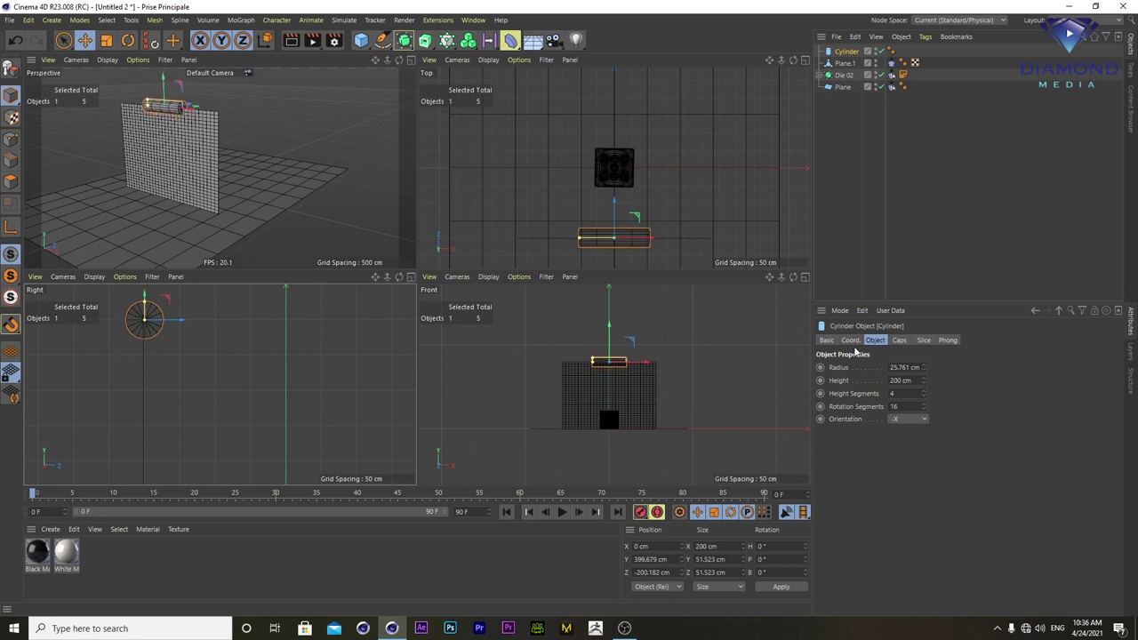
double_click(911, 368)
text(5)
key(Return)
- Place the rod on the plane's top edge and set its height to 609 cm
scroll(115, 326, up, 2)
scroll(124, 325, up, 3)
scroll(227, 351, up, 2)
scroll(238, 352, up, 1)
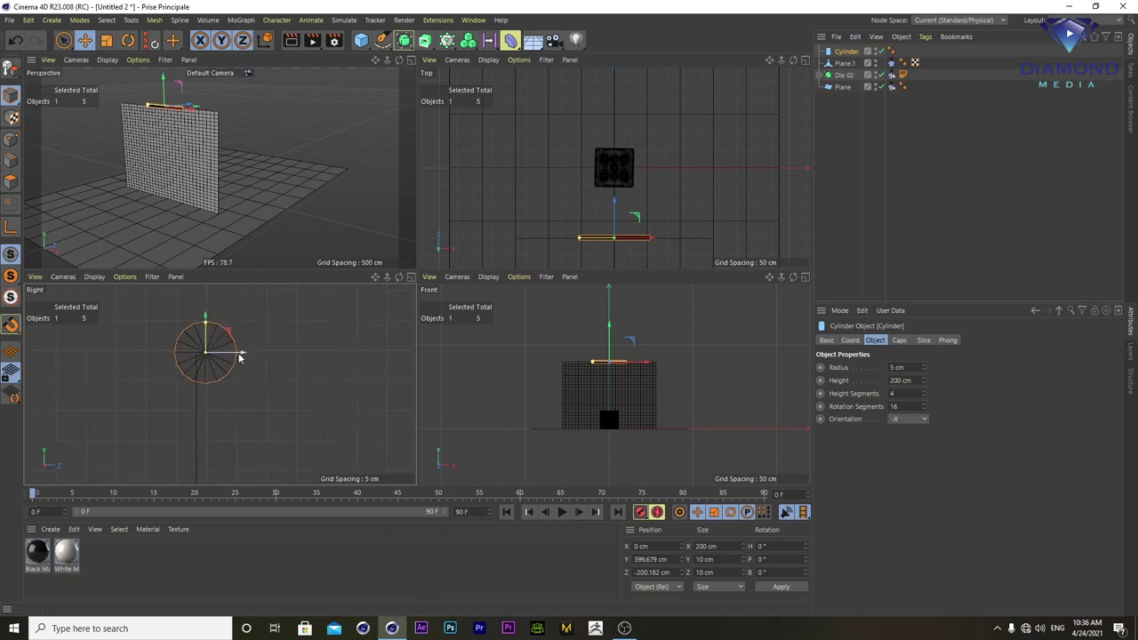
drag(238, 358, 231, 352)
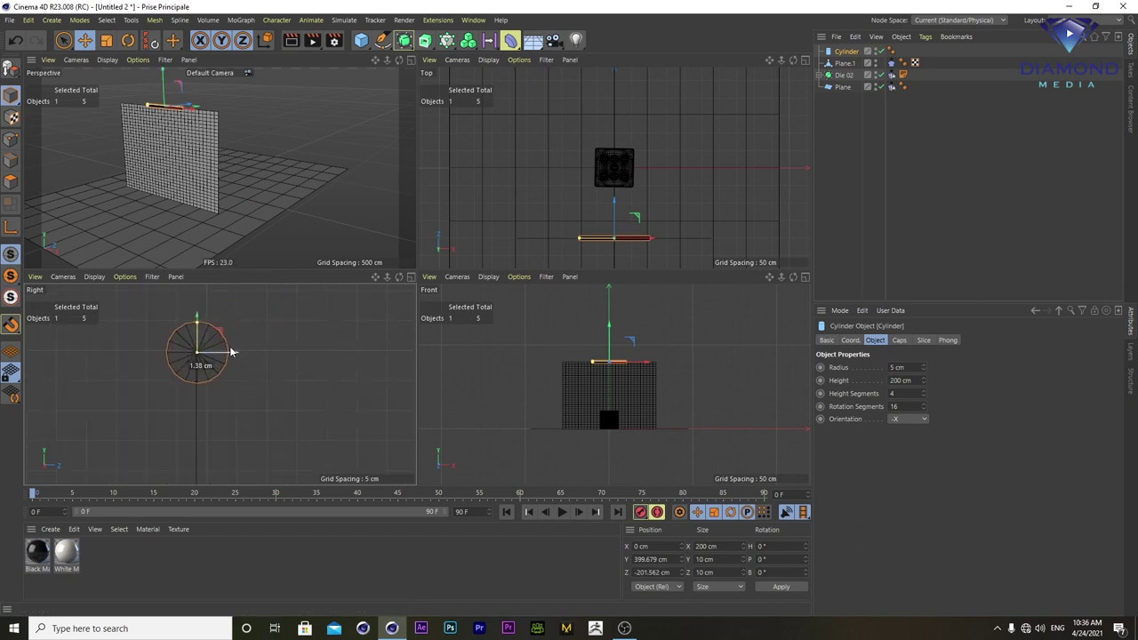
drag(196, 318, 196, 325)
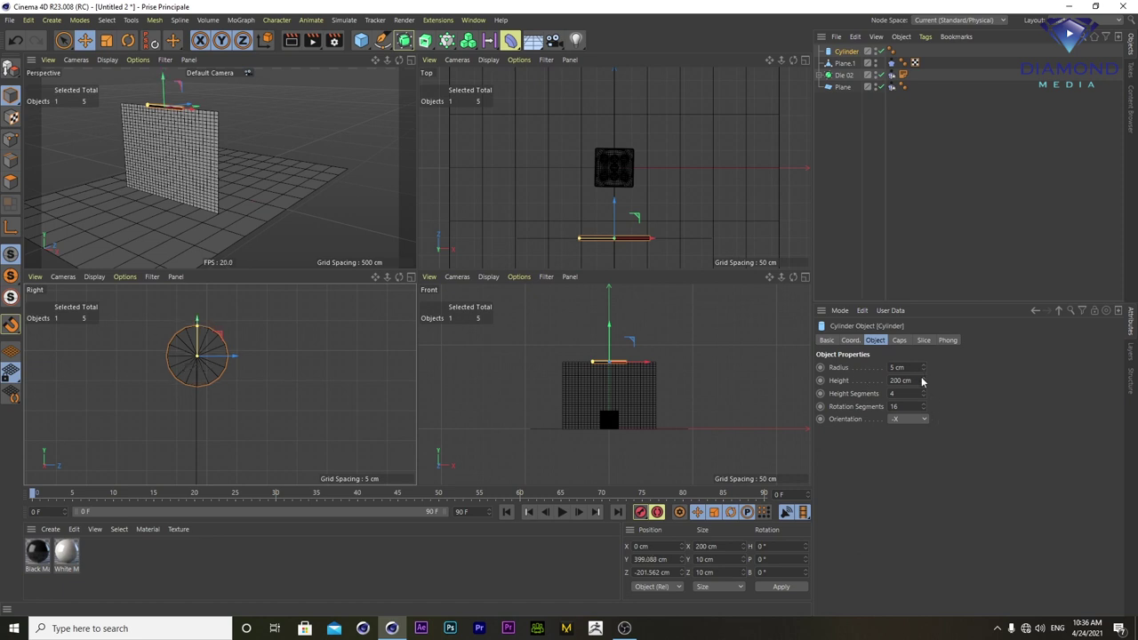
drag(922, 381, 922, 337)
drag(922, 380, 922, 401)
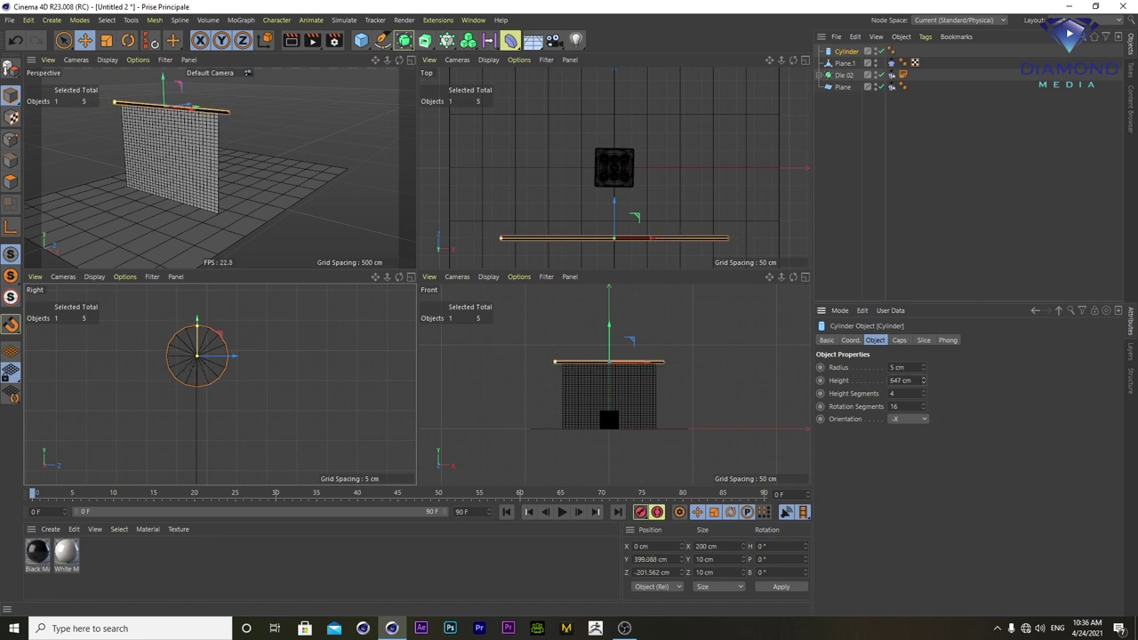
click(843, 64)
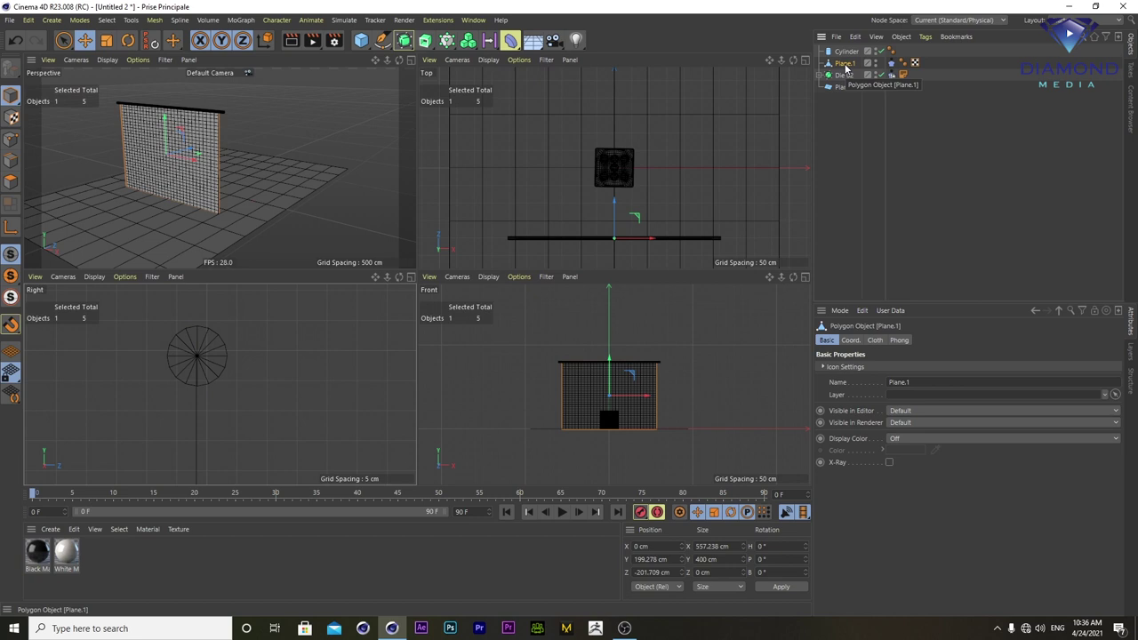
- Add a Cloth Belt tag to Plane.1 with Cylinder linked in its Belt On field
right_click(845, 68)
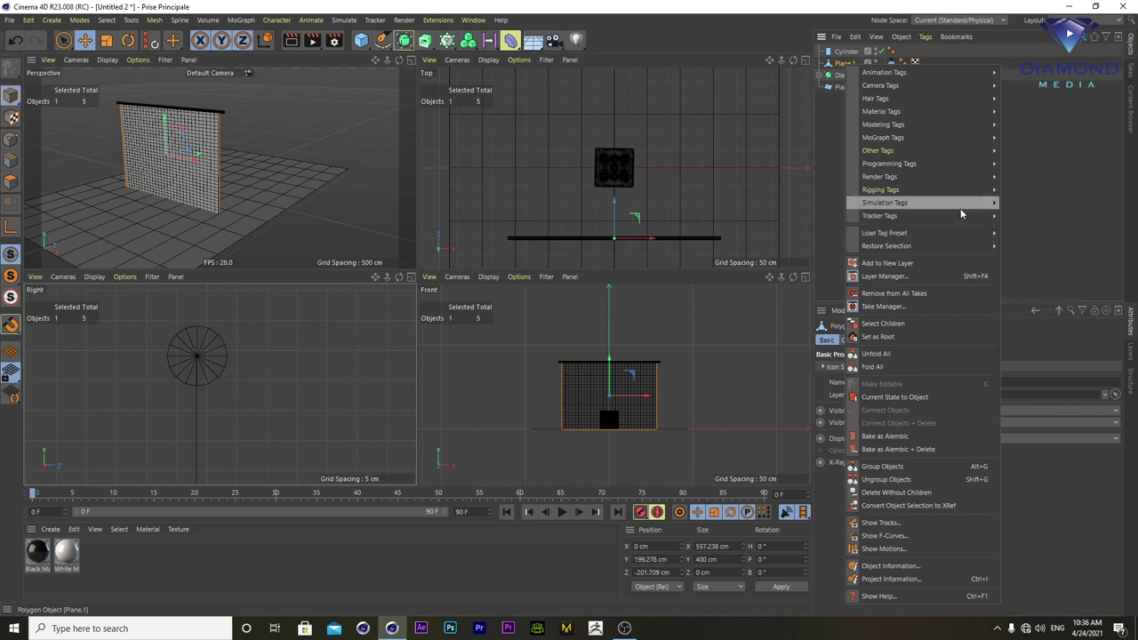
mouse_move(885, 202)
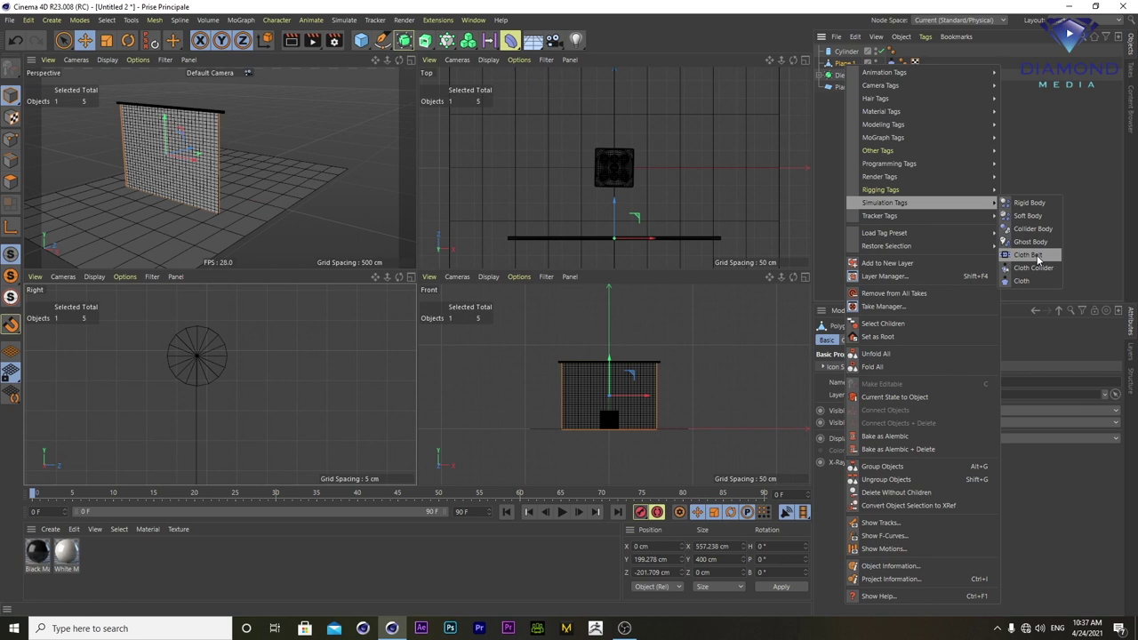
click(1029, 255)
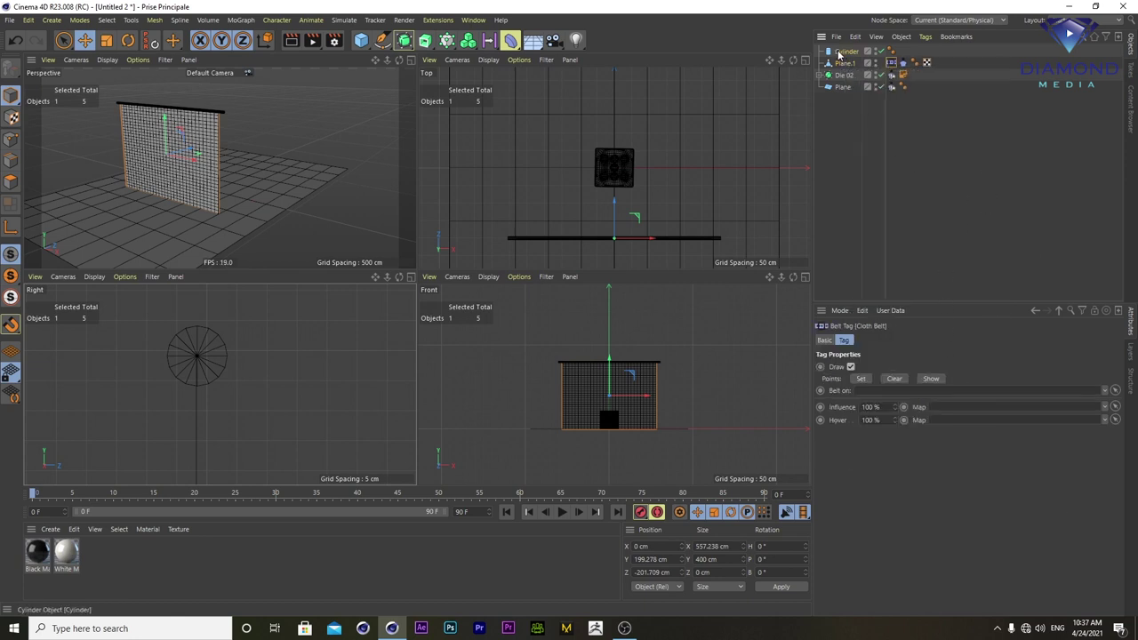
mouse_move(839, 55)
mouse_down()
mouse_move(886, 401)
mouse_move(870, 396)
mouse_up()
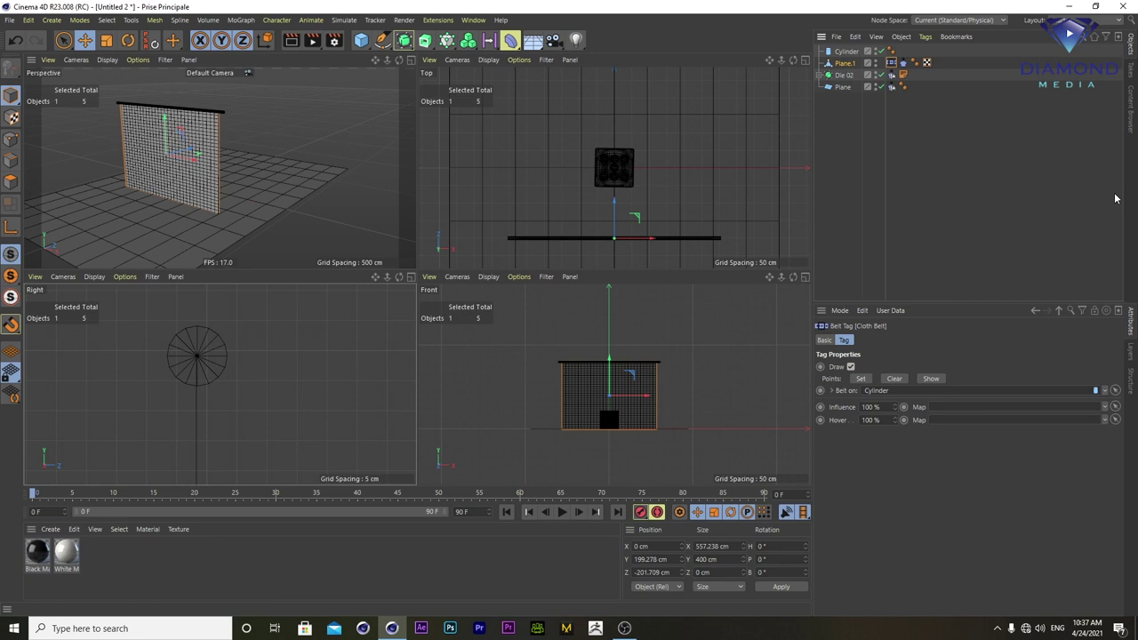
scroll(604, 364, up, 4)
scroll(605, 364, up, 2)
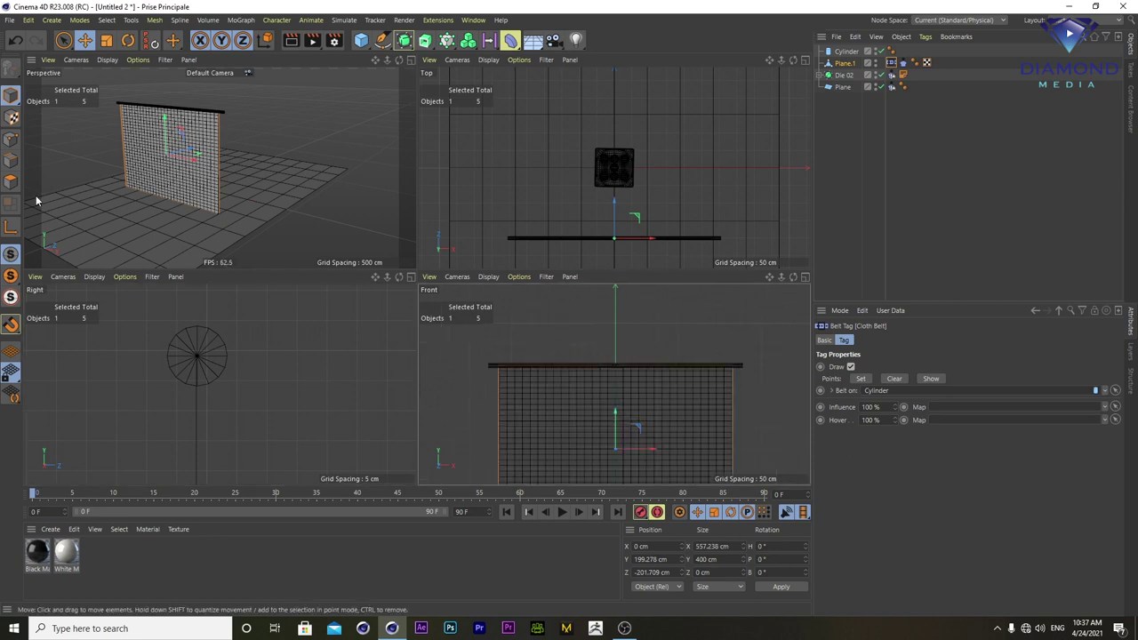
- In Points mode, box-select the plane's top row of 31 points with Rectangle Selection
click(11, 140)
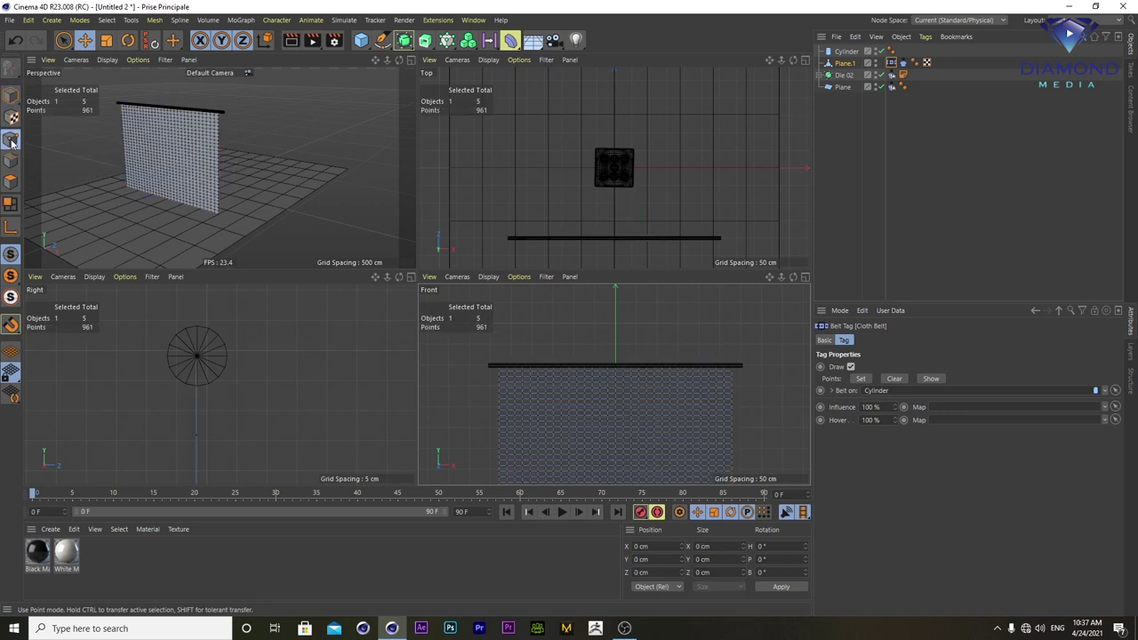
click(63, 40)
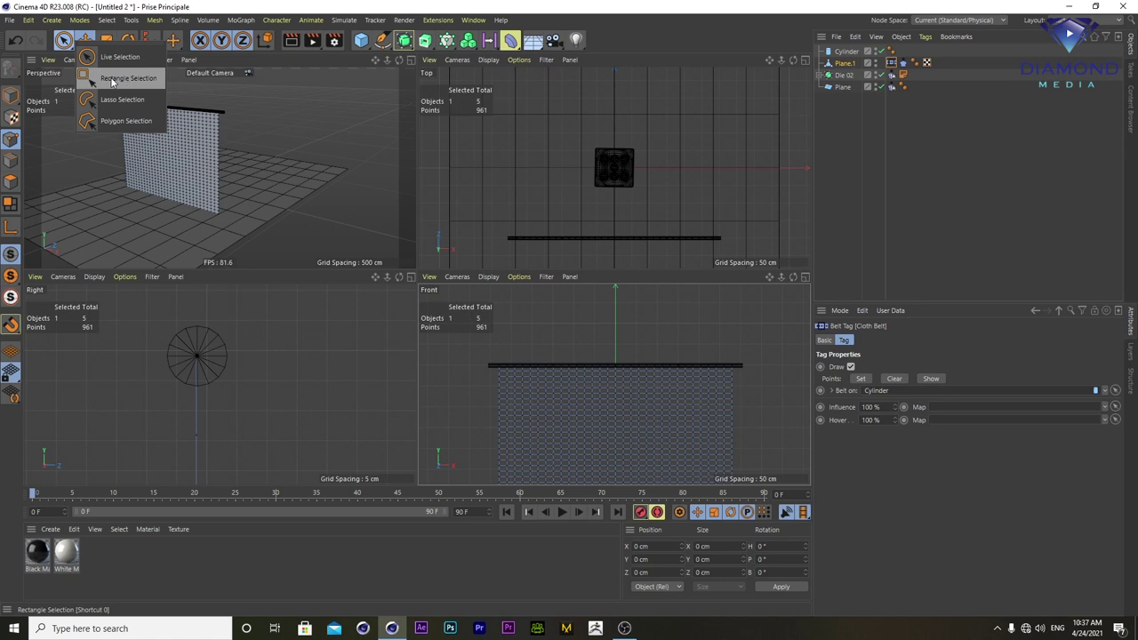
click(123, 78)
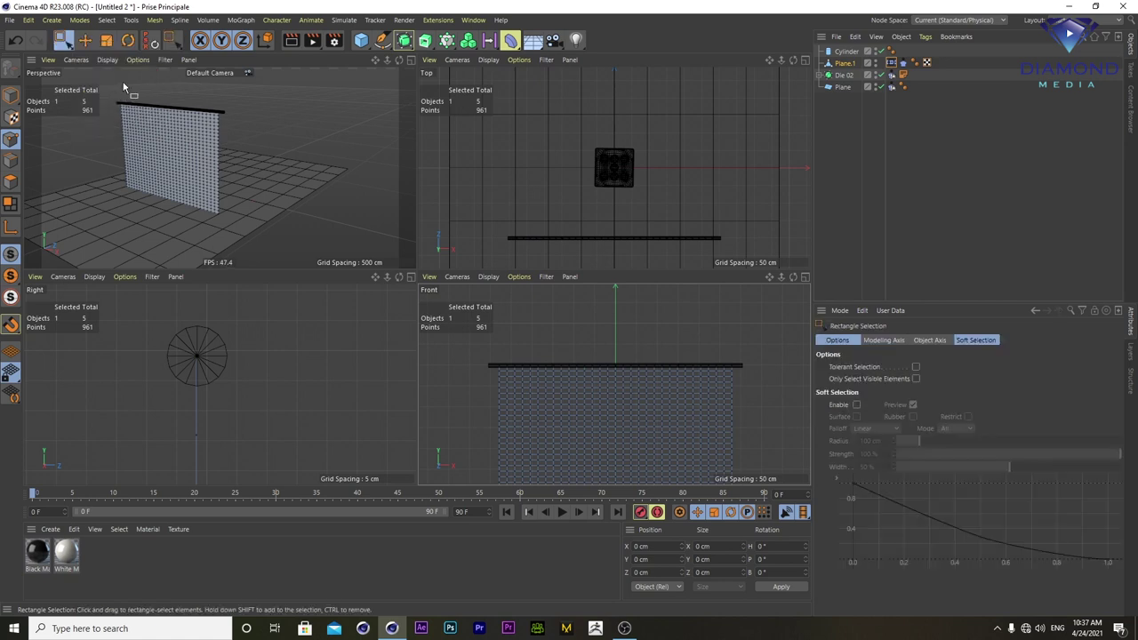
mouse_move(766, 346)
mouse_down()
mouse_move(704, 372)
mouse_move(473, 375)
mouse_up()
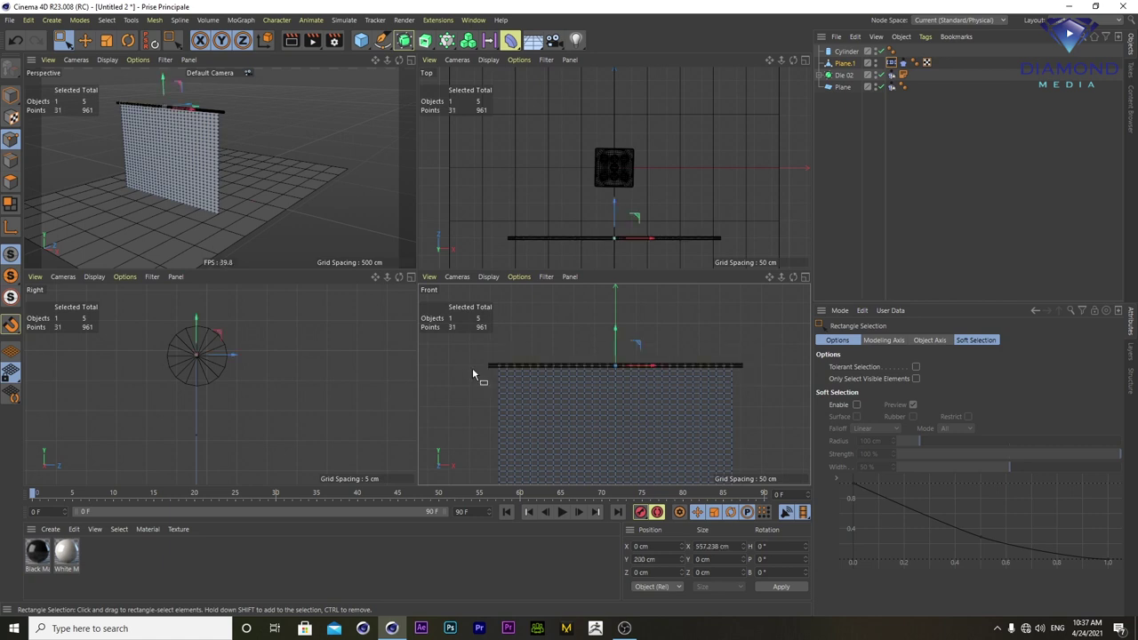
- Review the Cloth Belt tag settings in the four-view layout and select the Cylinder
click(902, 62)
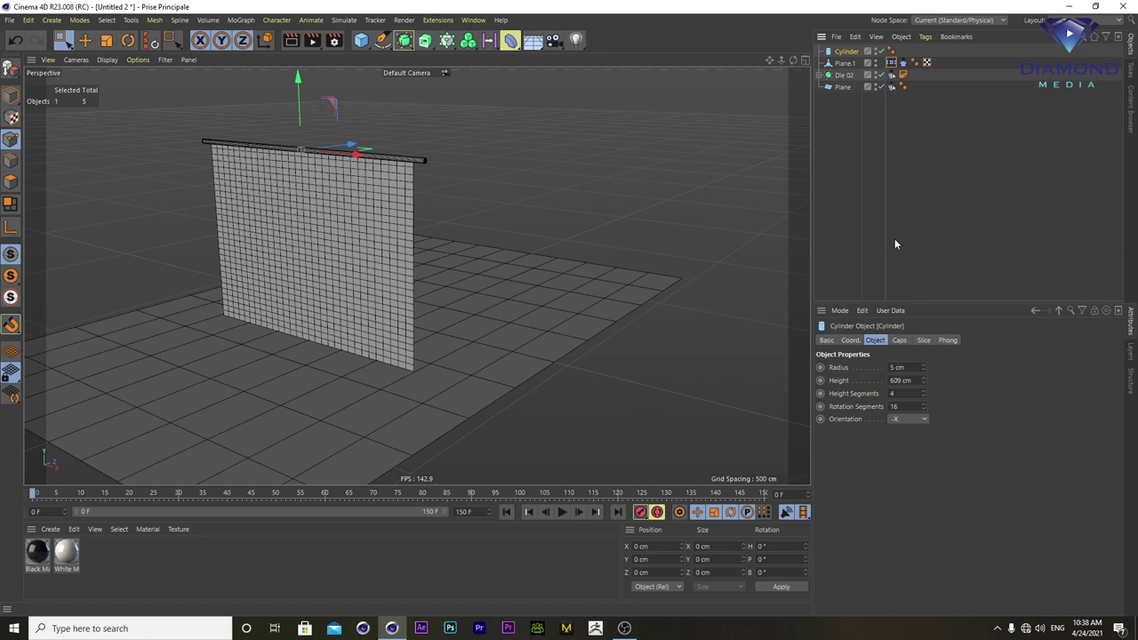
click(892, 65)
middle_click(723, 146)
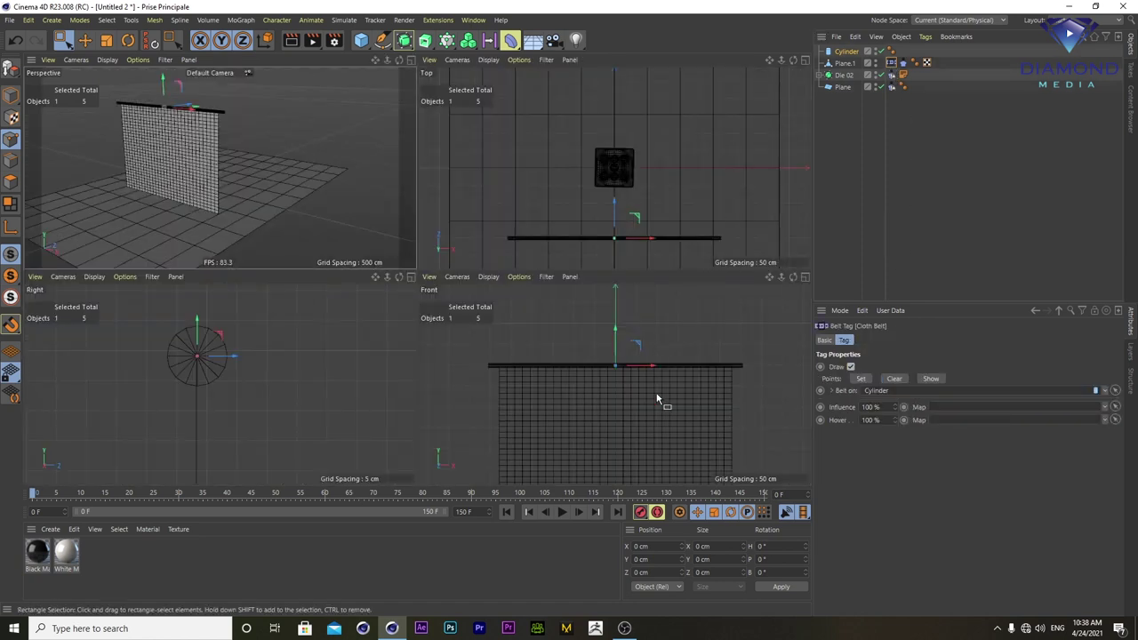
click(845, 64)
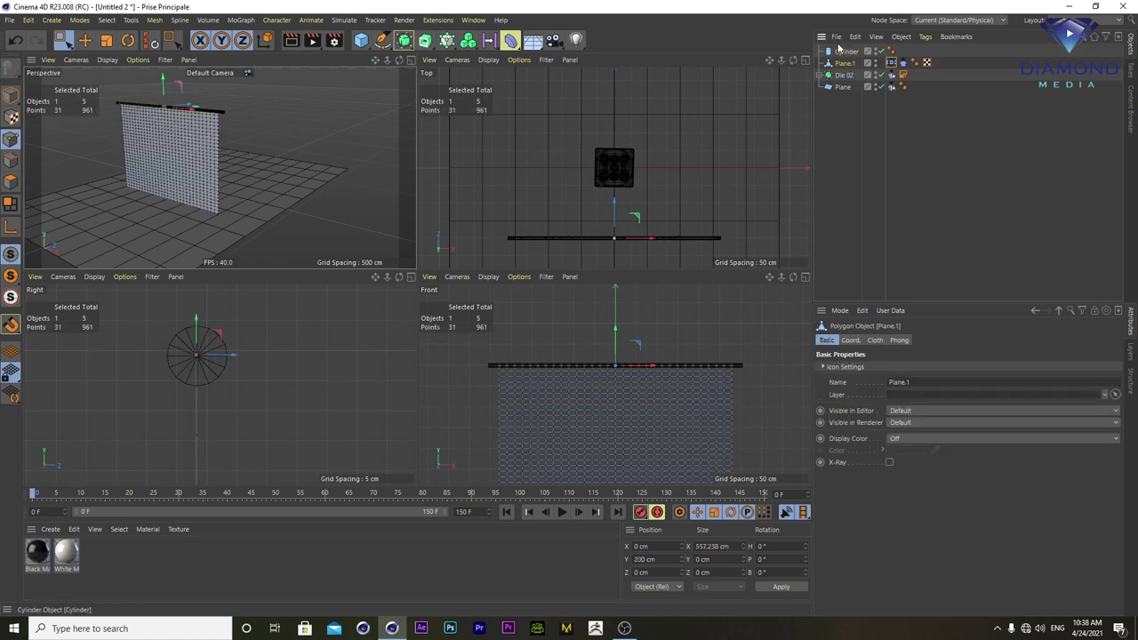
click(845, 52)
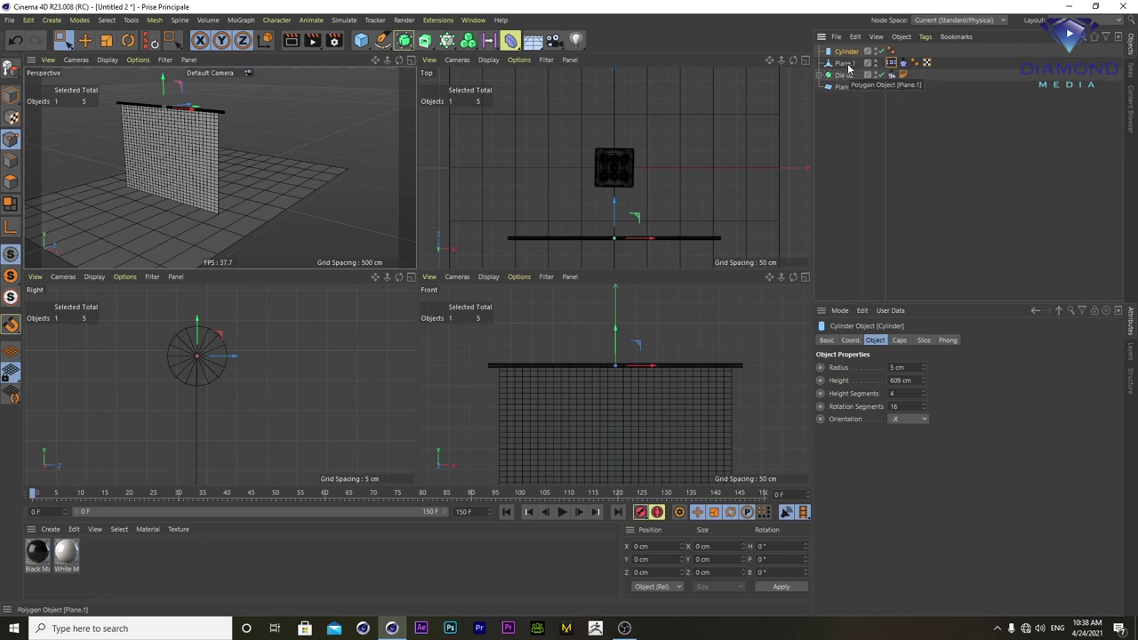
- Make the cylinder editable, belt the selected top points to it, and play until the cloth settles
click(12, 73)
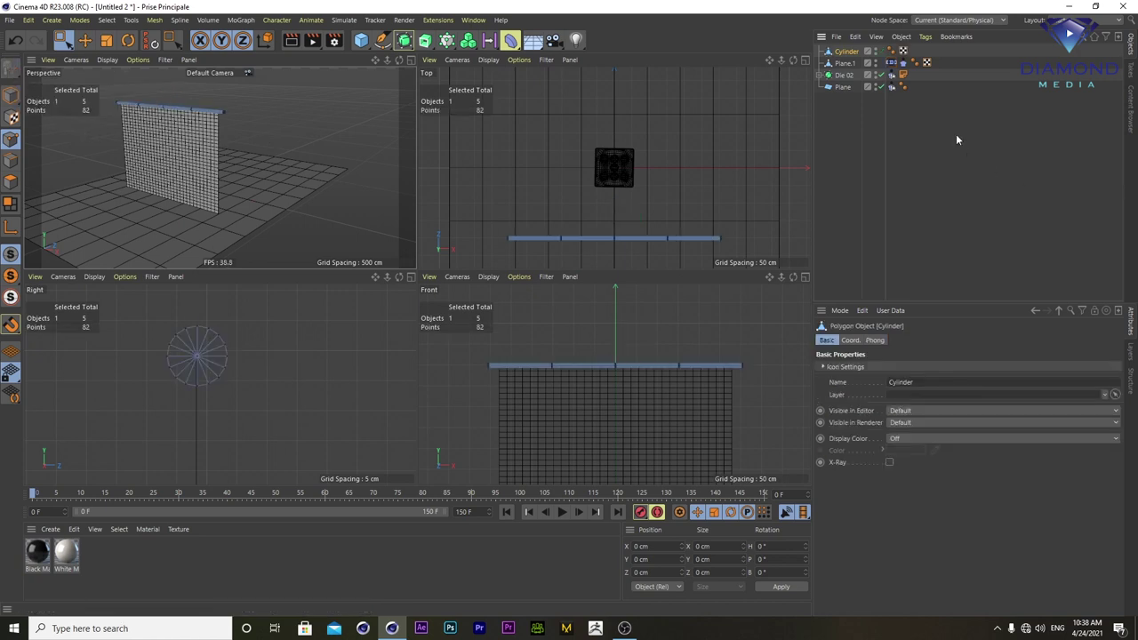
click(892, 63)
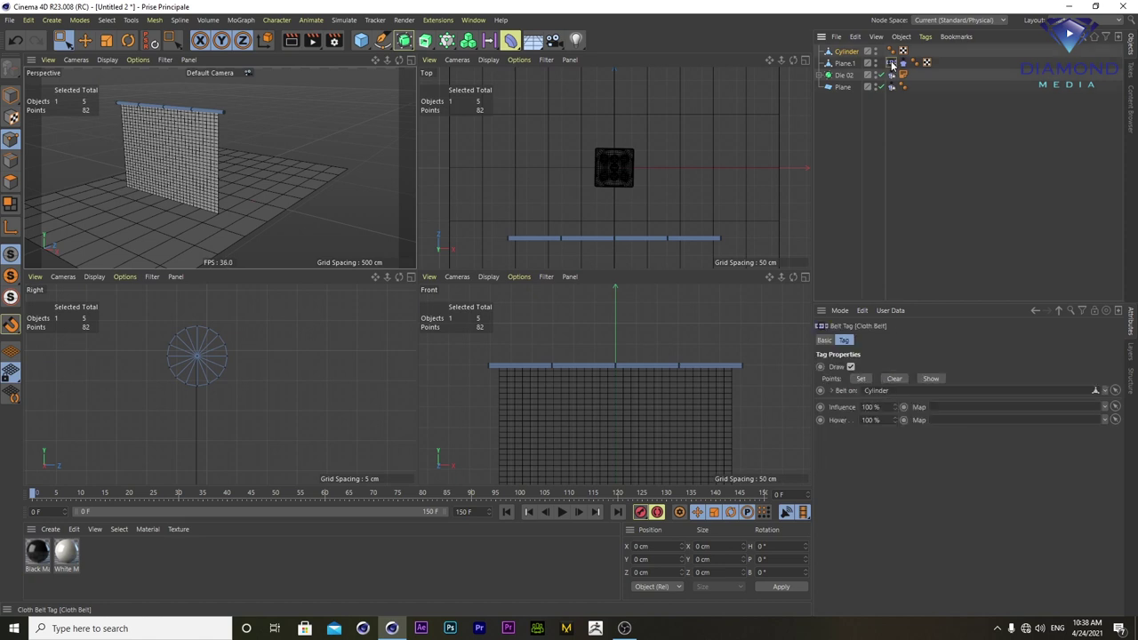
click(861, 377)
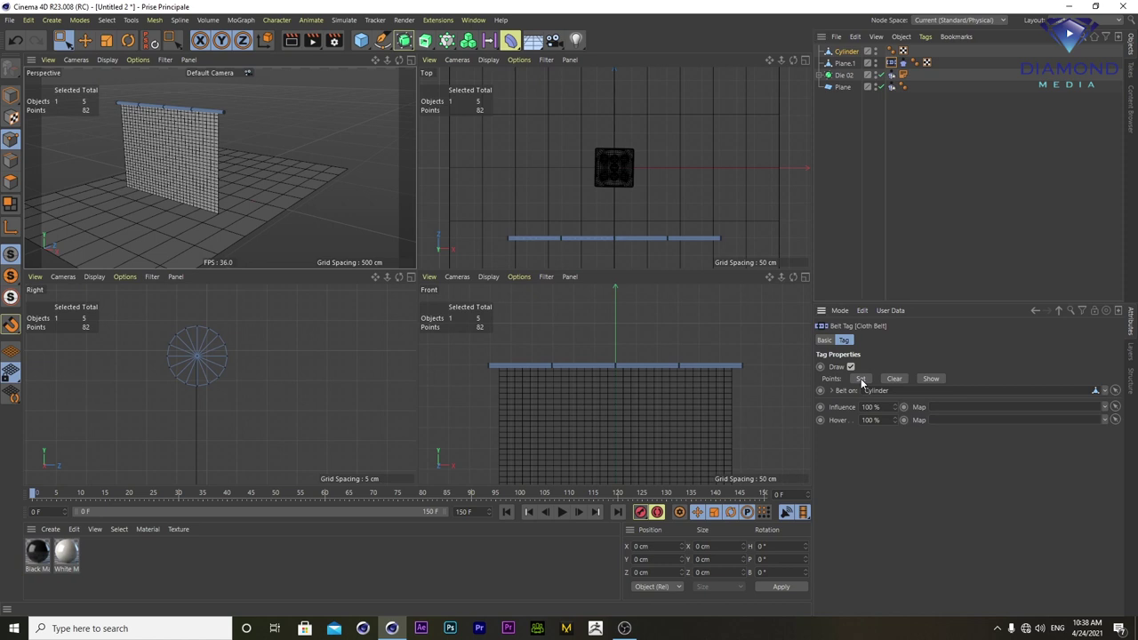
click(411, 63)
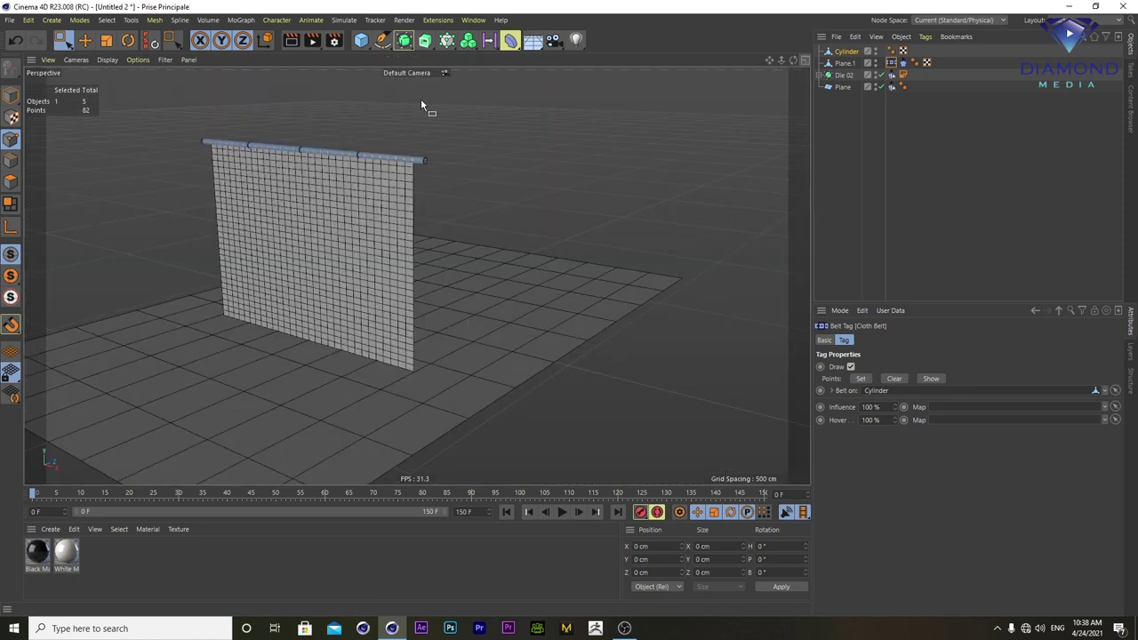
click(562, 514)
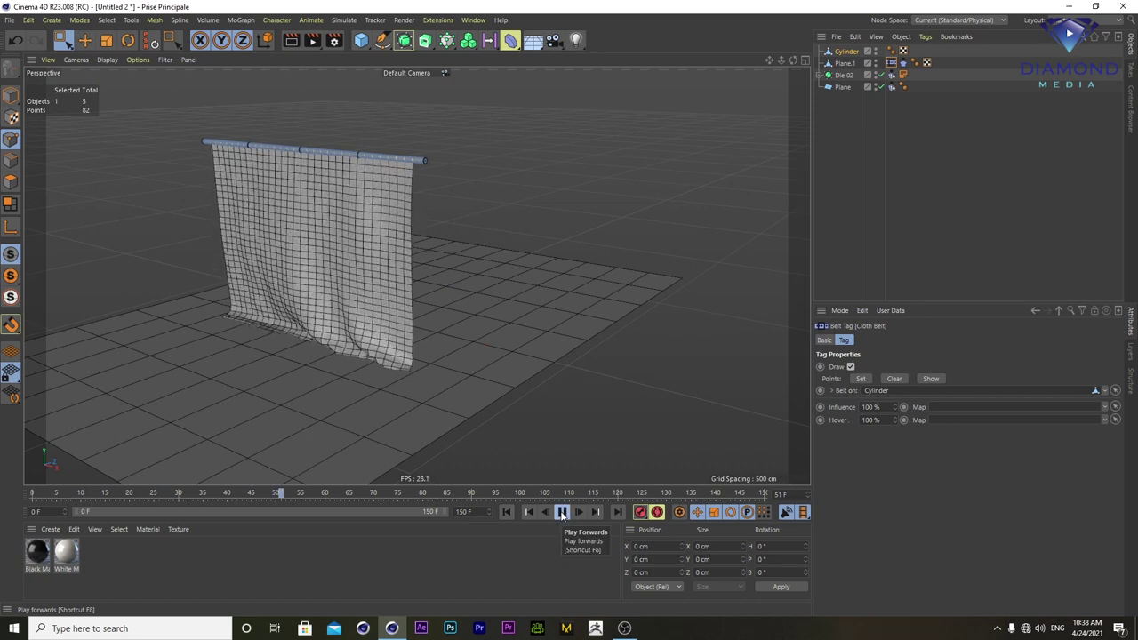
click(561, 514)
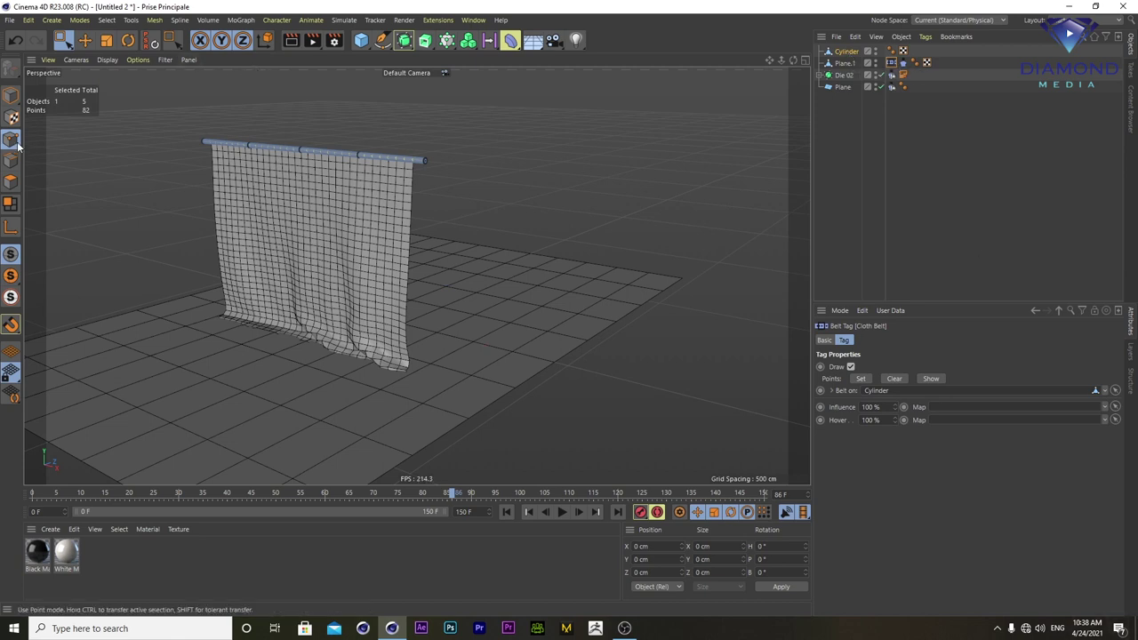
- Scale the cylinder rod down to fit the plane's width
click(107, 42)
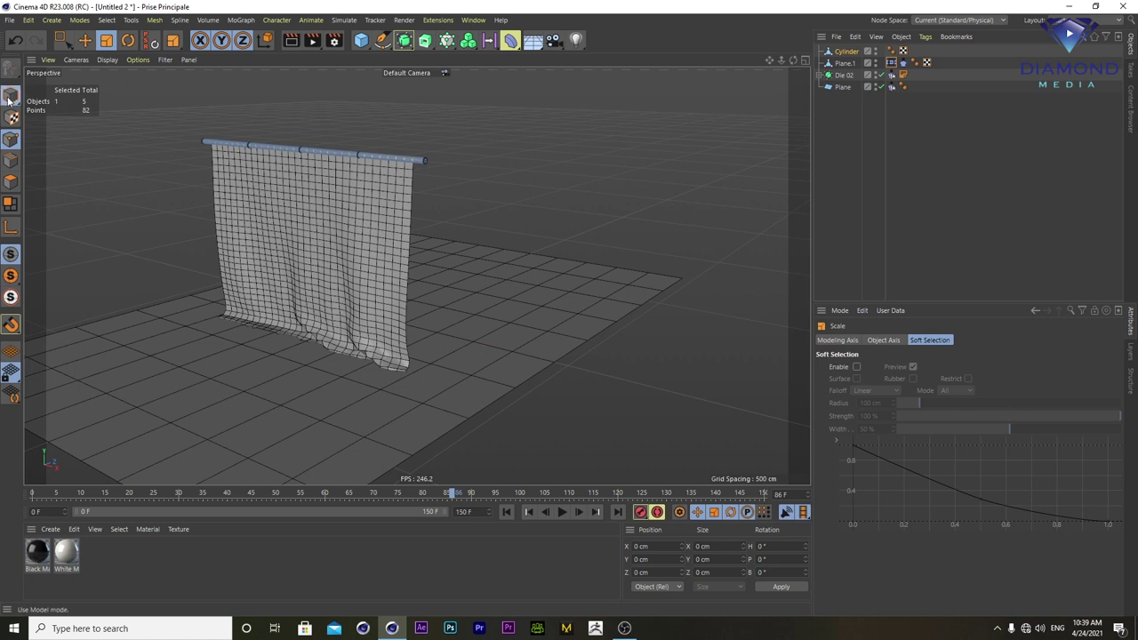
click(11, 95)
drag(456, 161, 414, 160)
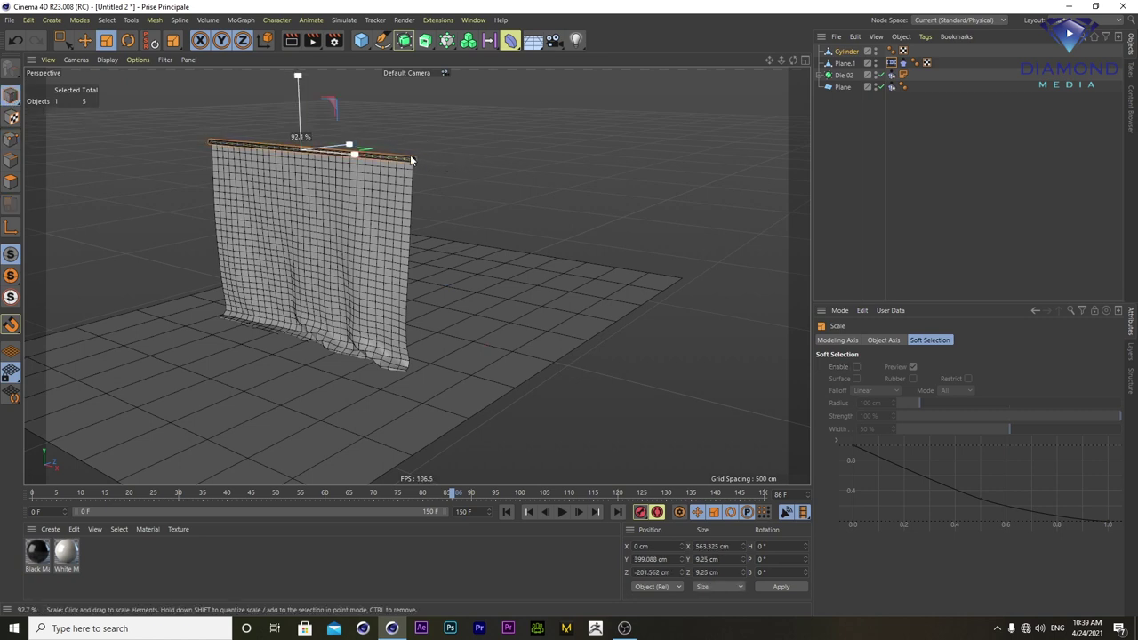
- Replay the cloth simulation from the start and scrub to frame 69 to drape the cloth
click(506, 513)
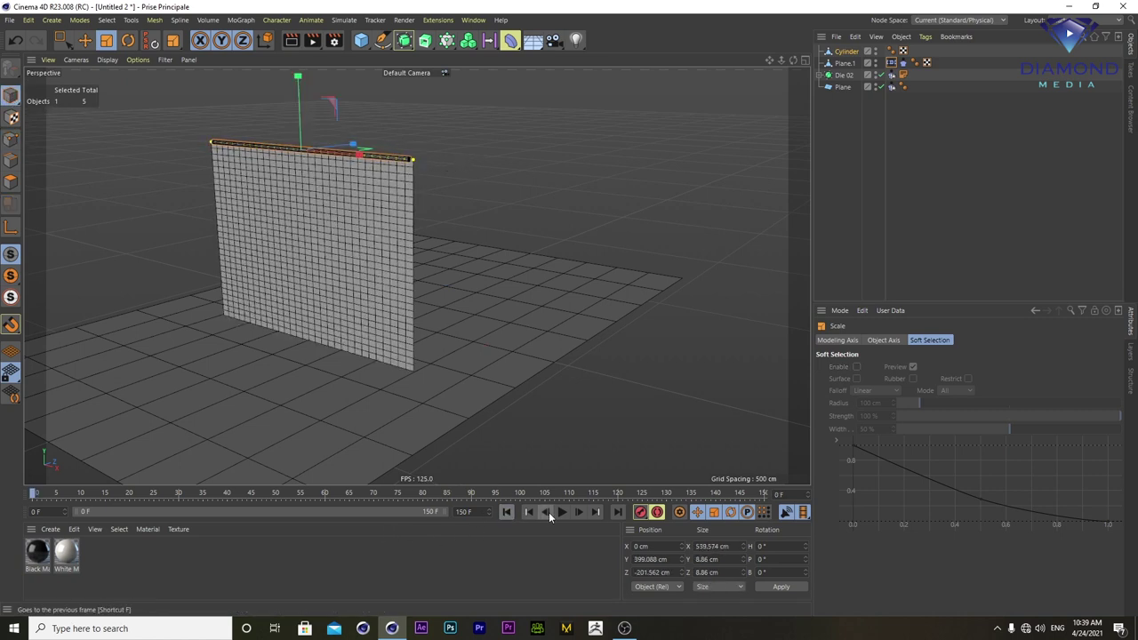
click(562, 512)
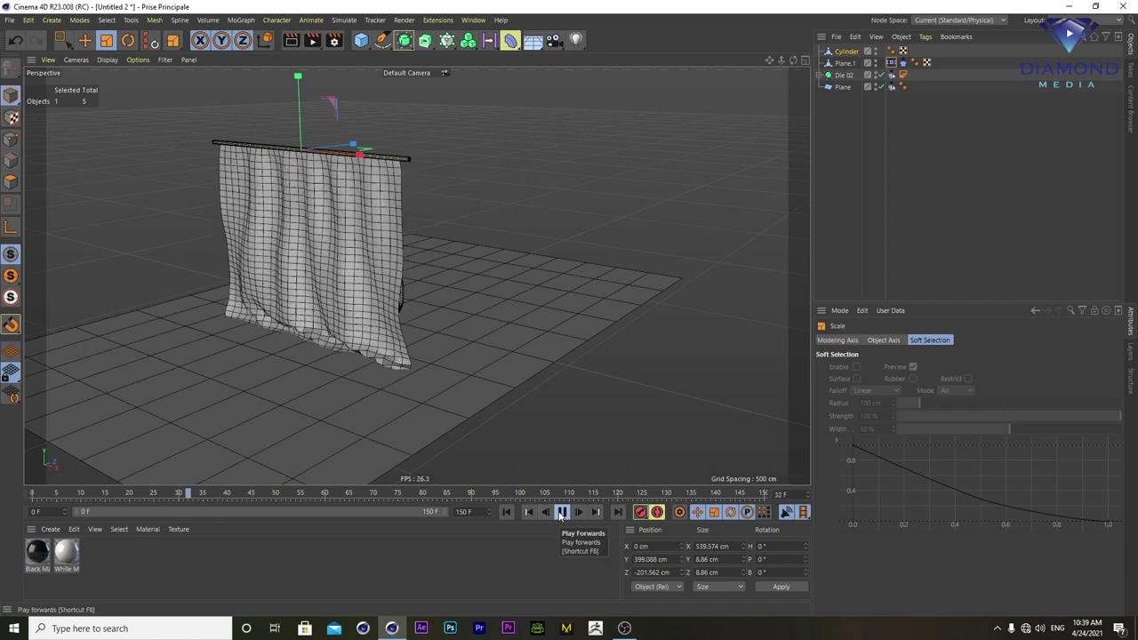
click(562, 513)
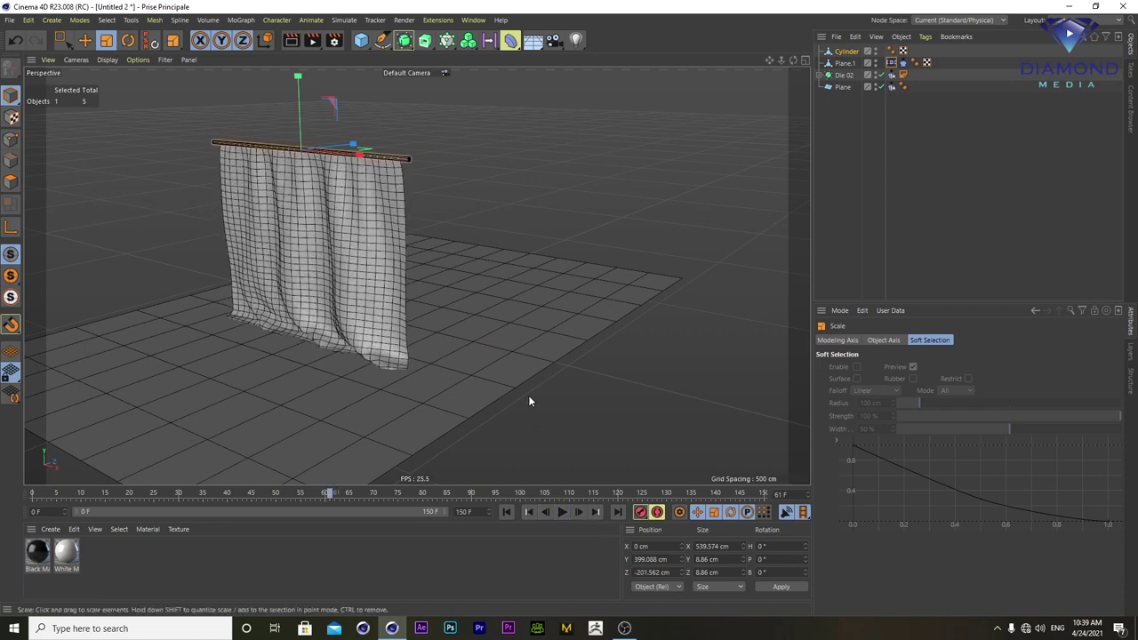
alt+drag(528, 401, 509, 398)
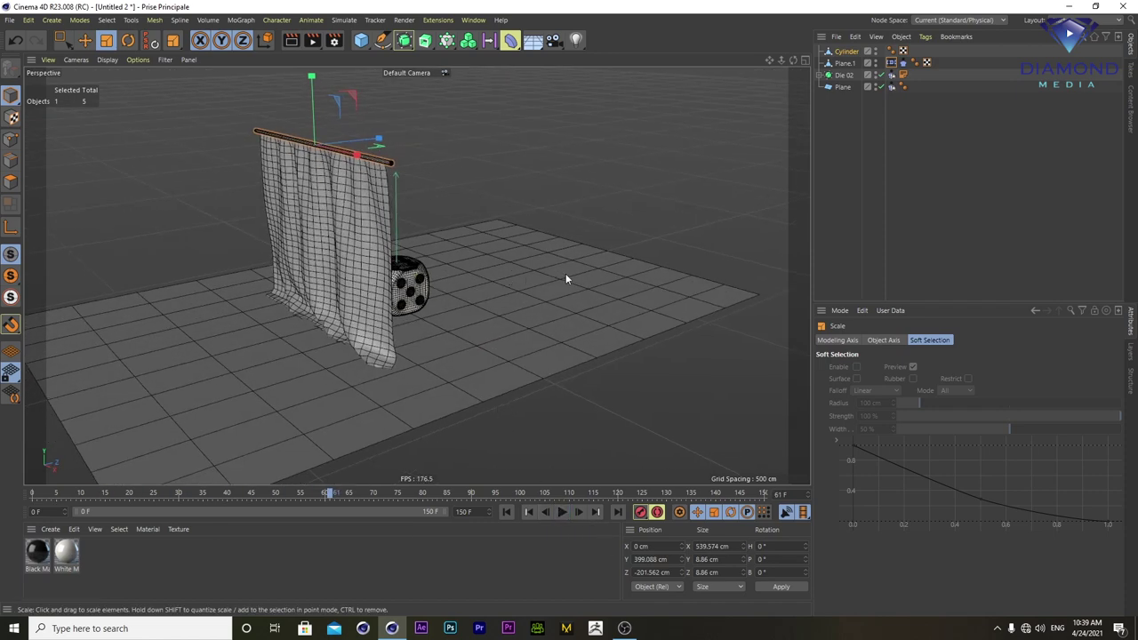
click(33, 494)
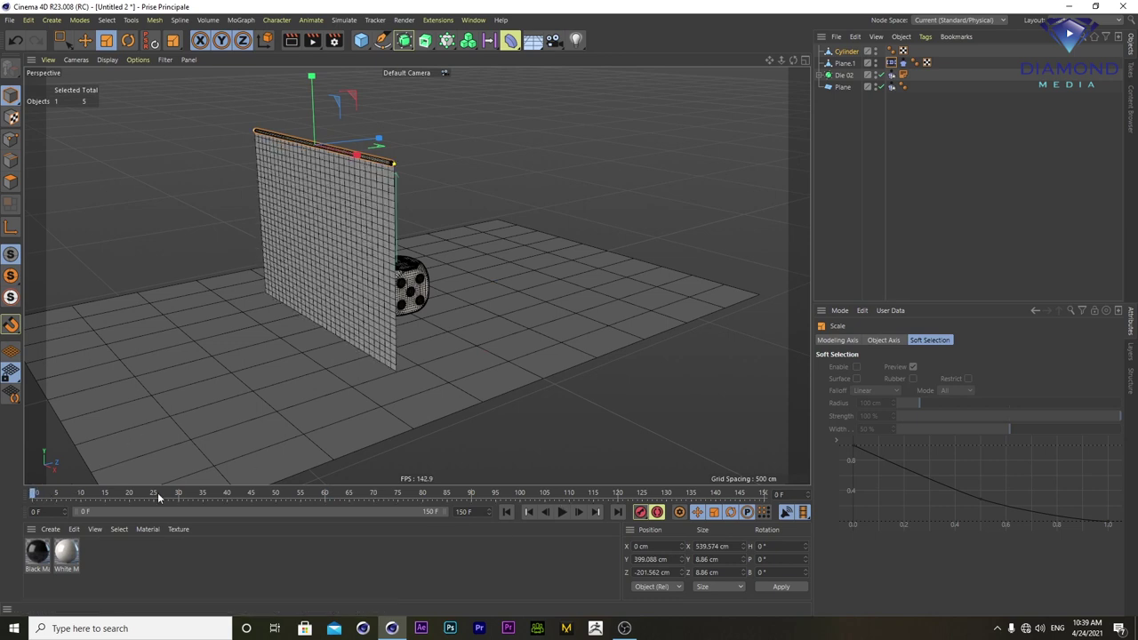
drag(318, 496, 370, 495)
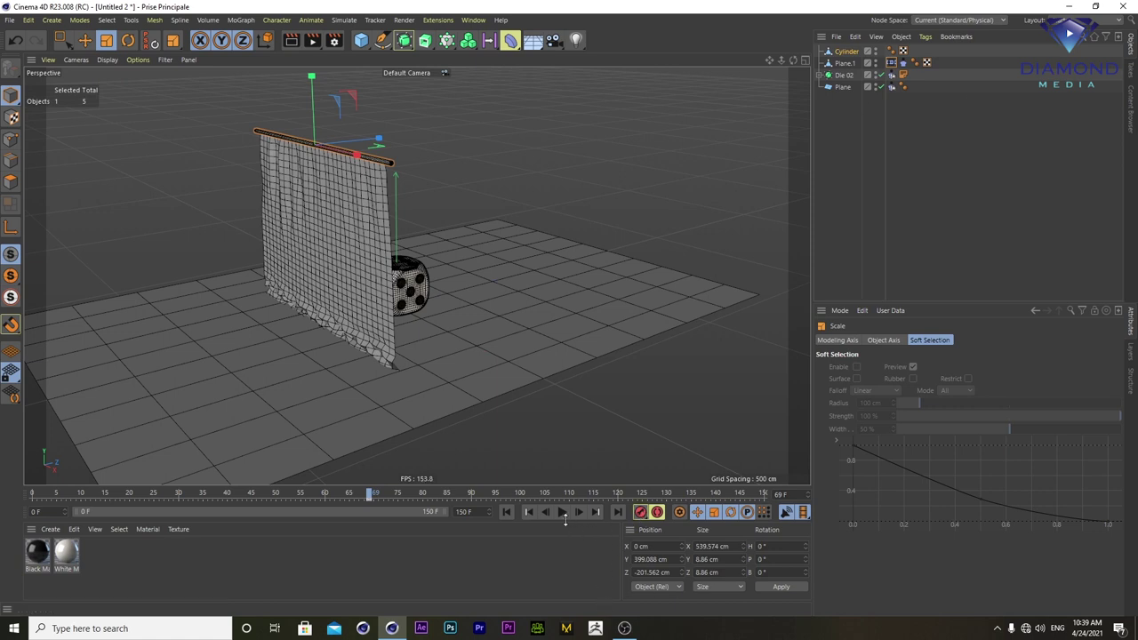
- At frame 100, pull the top edge out into a new, shorter strip
click(84, 40)
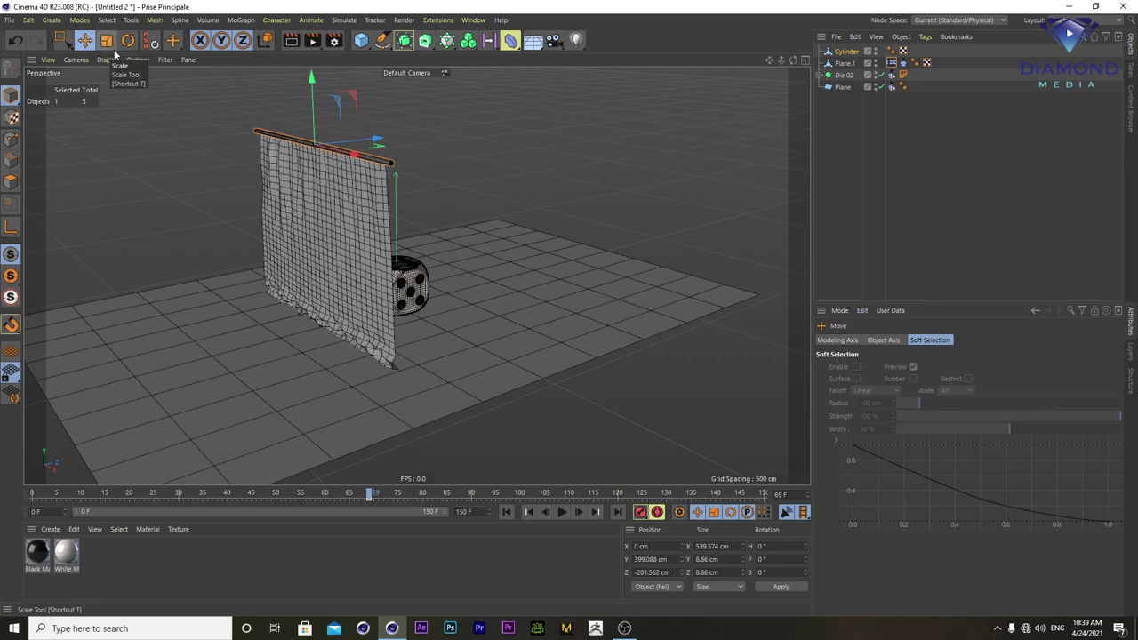
click(518, 493)
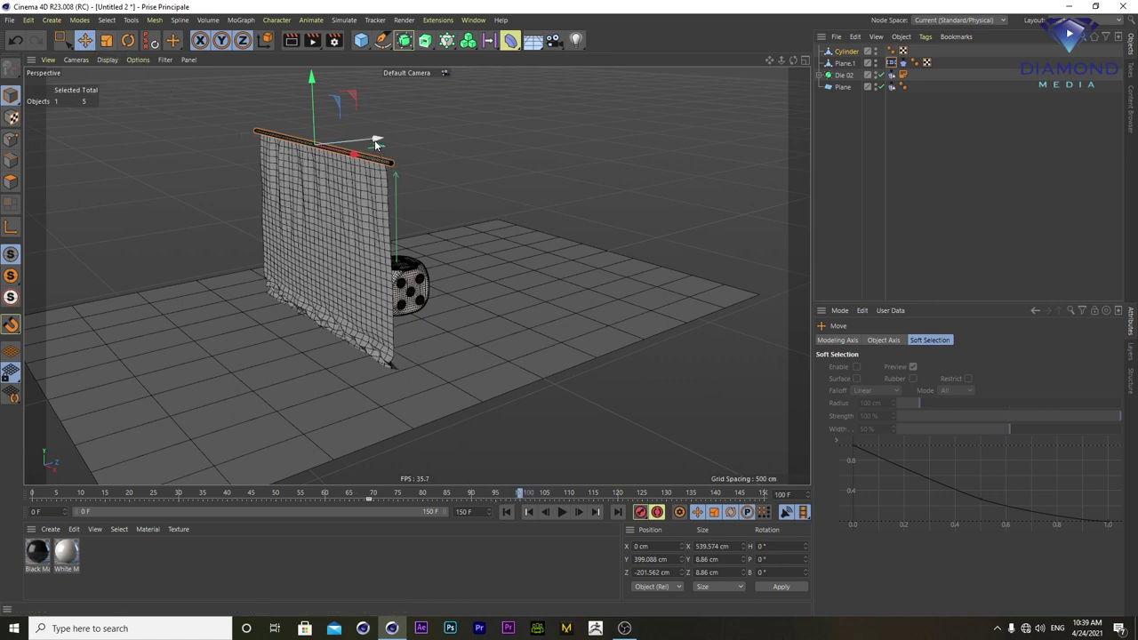
ctrl+drag(375, 141, 657, 104)
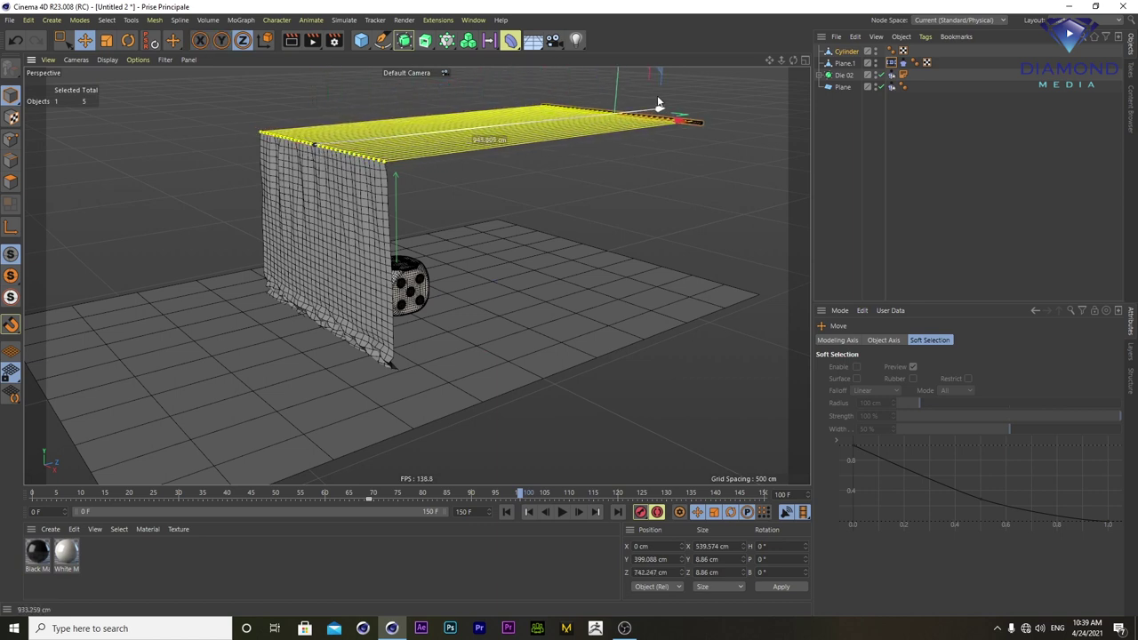
ctrl+drag(658, 104, 628, 107)
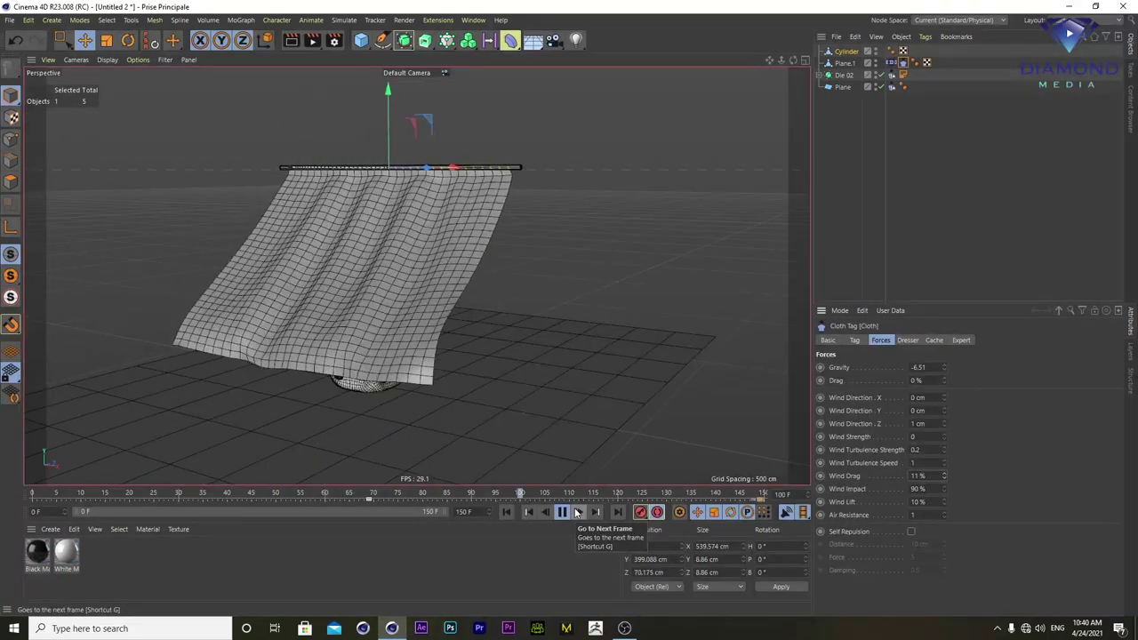
- Select Die 02 and scale it up to about 314 cm
click(562, 512)
alt+drag(598, 333, 514, 355)
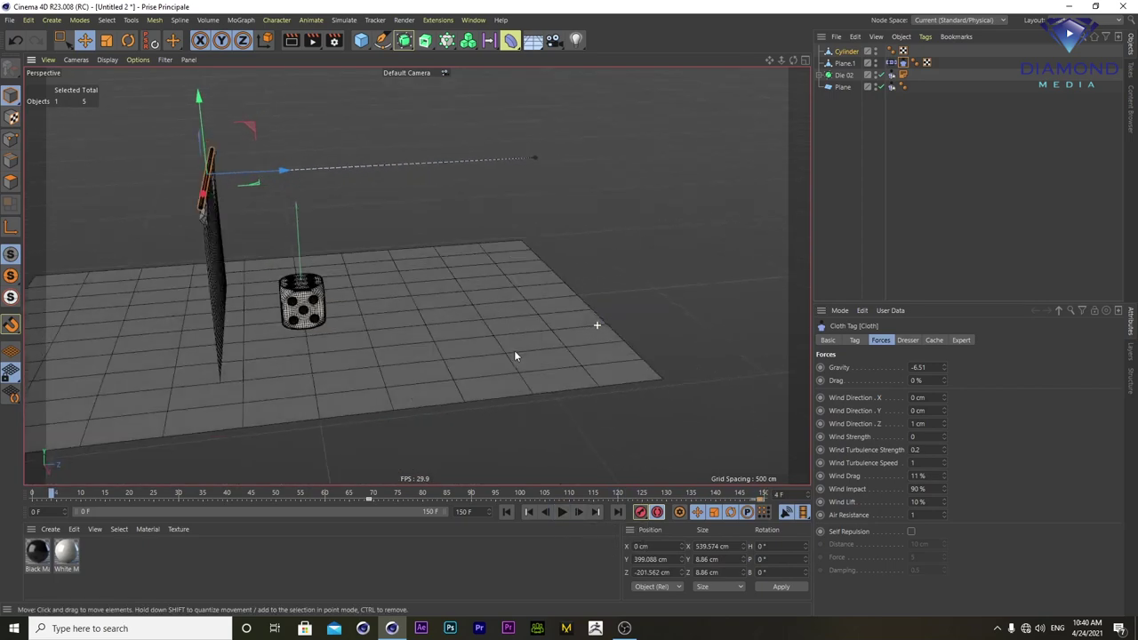
click(842, 75)
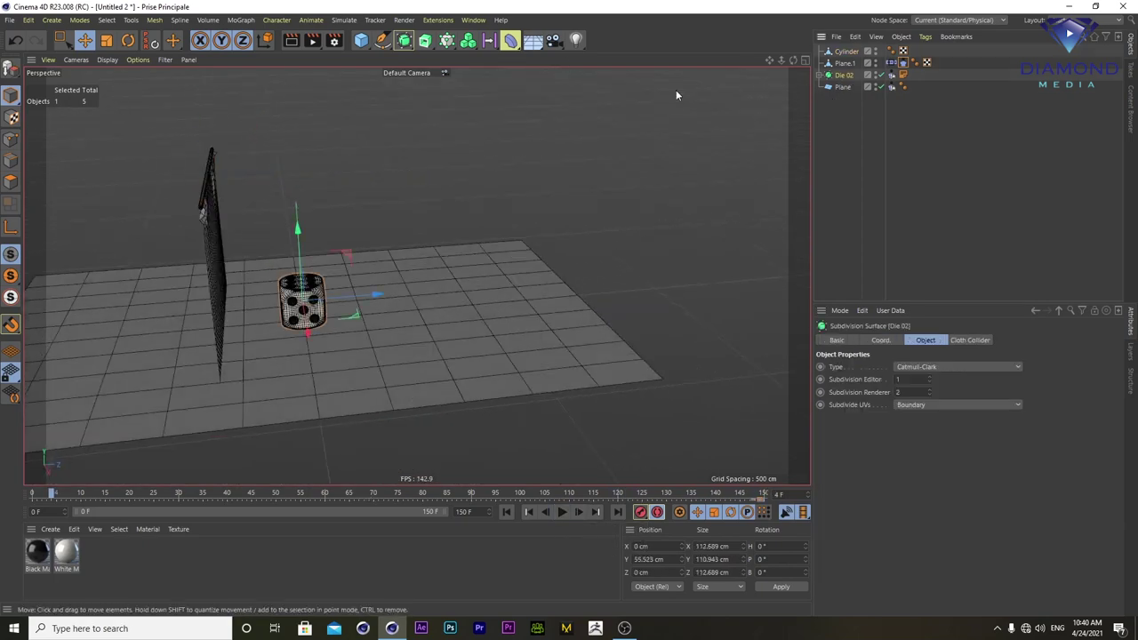
click(105, 40)
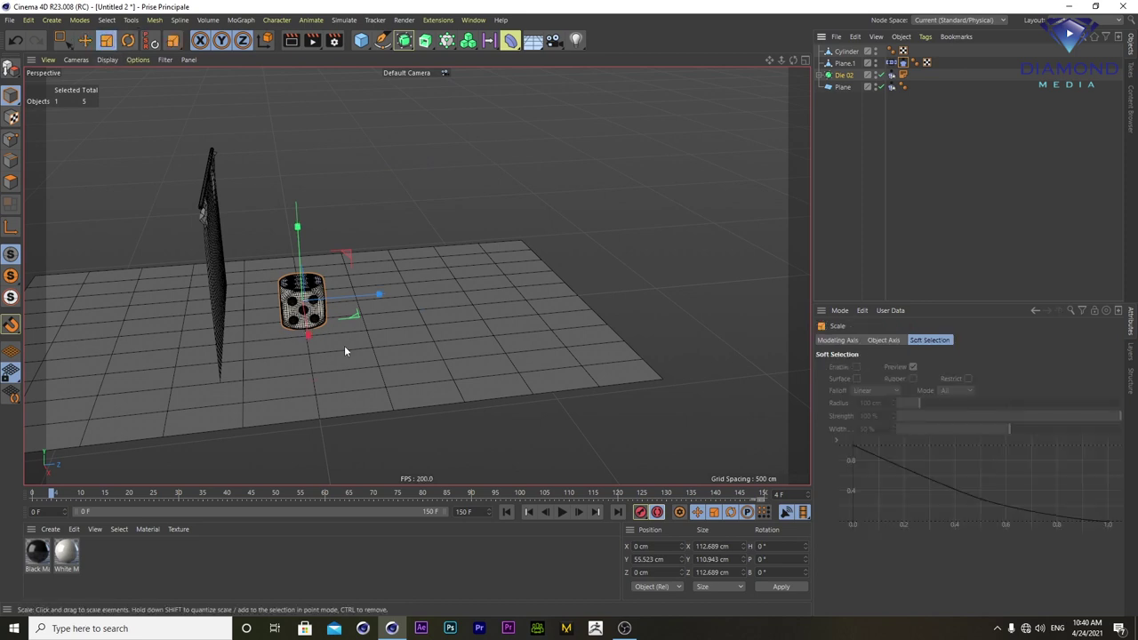
drag(344, 345, 480, 342)
drag(537, 208, 440, 252)
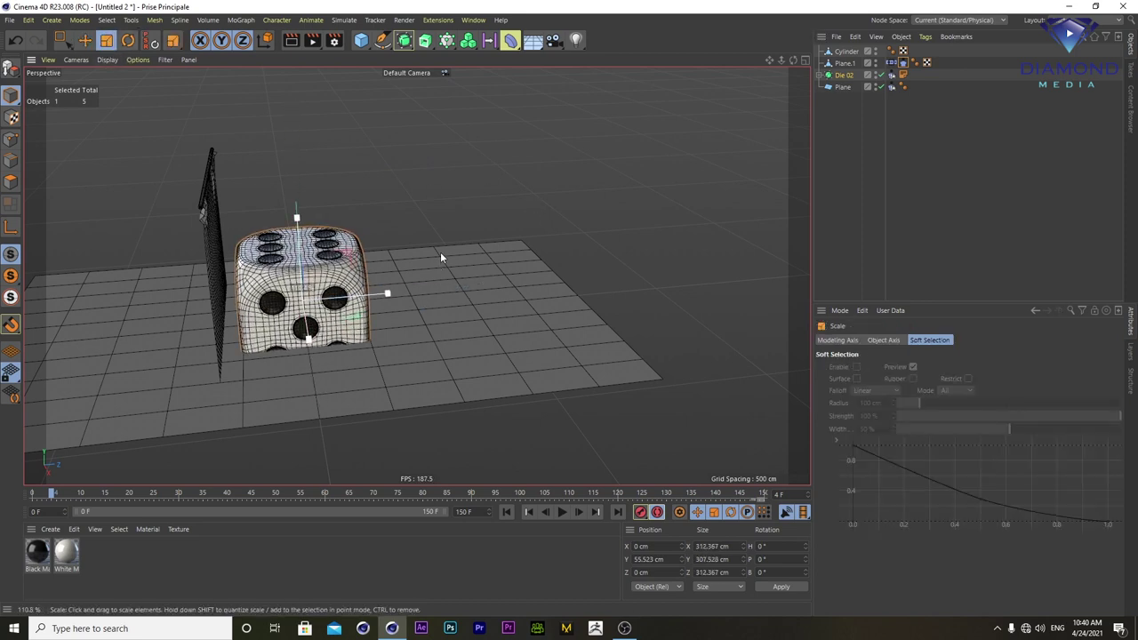
- Raise Die 02 to about Y 149 cm behind the curtain and rewind the animation
key(e)
drag(299, 233, 303, 201)
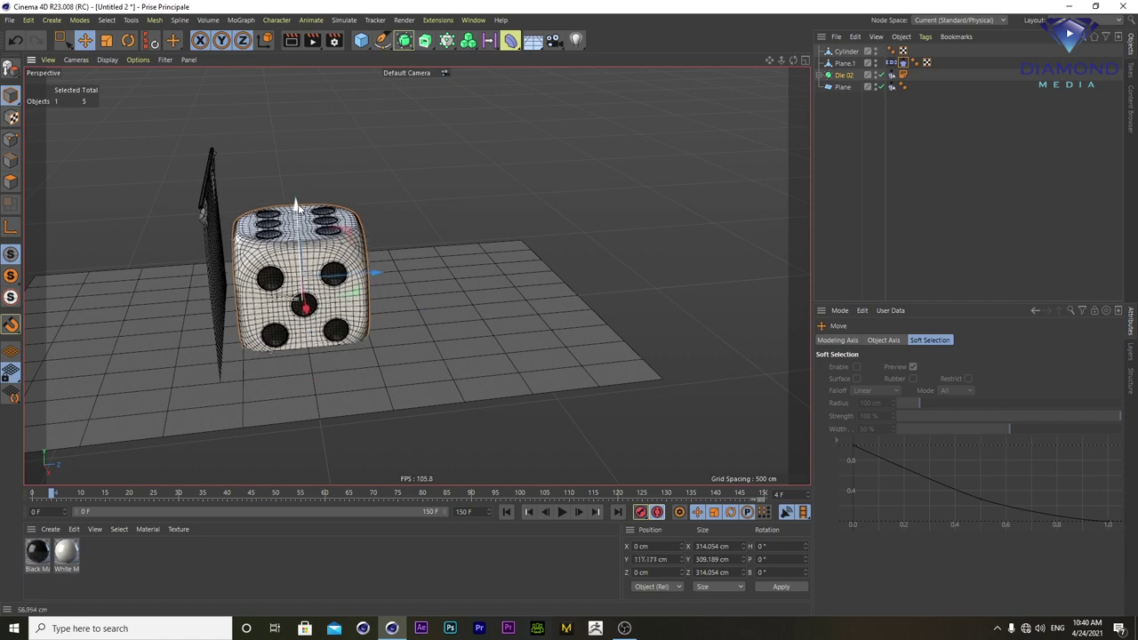
mouse_move(327, 333)
alt+mouse_down()
mouse_move(467, 391)
mouse_move(493, 421)
alt+mouse_up()
click(506, 513)
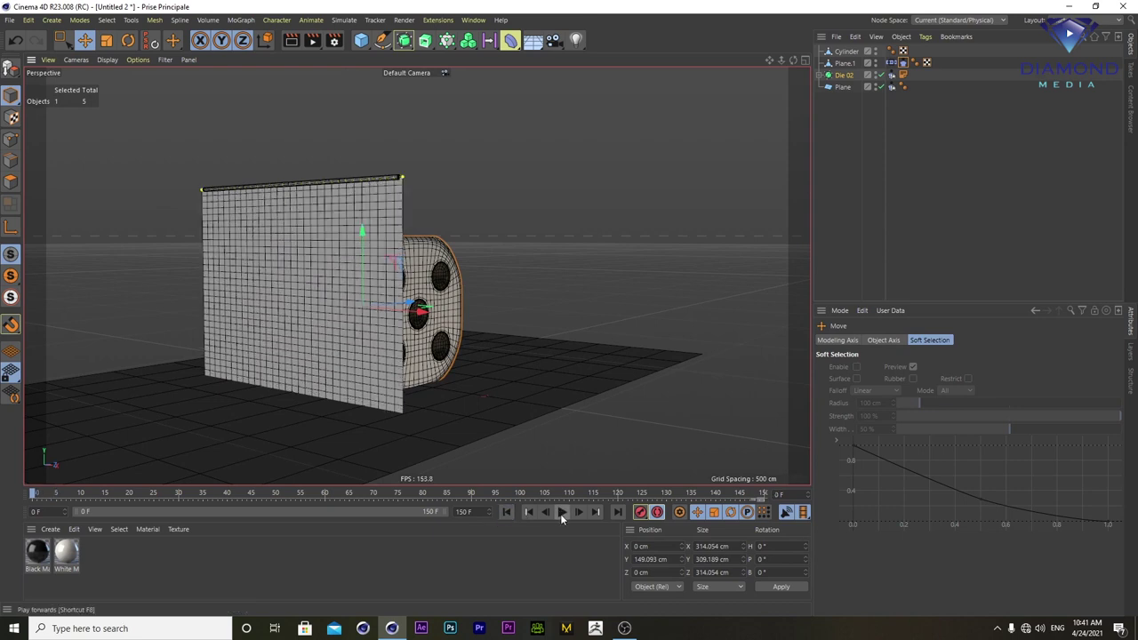
- Replay the cloth draping to frame 22, then add a Subdivision Surface object
click(562, 513)
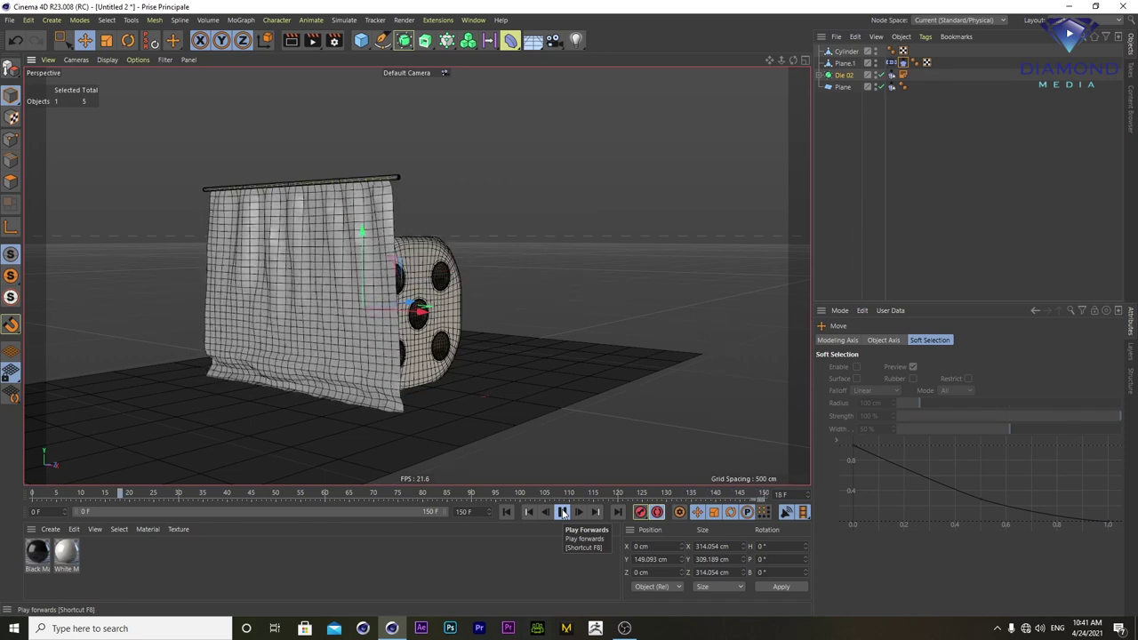
click(563, 513)
click(914, 367)
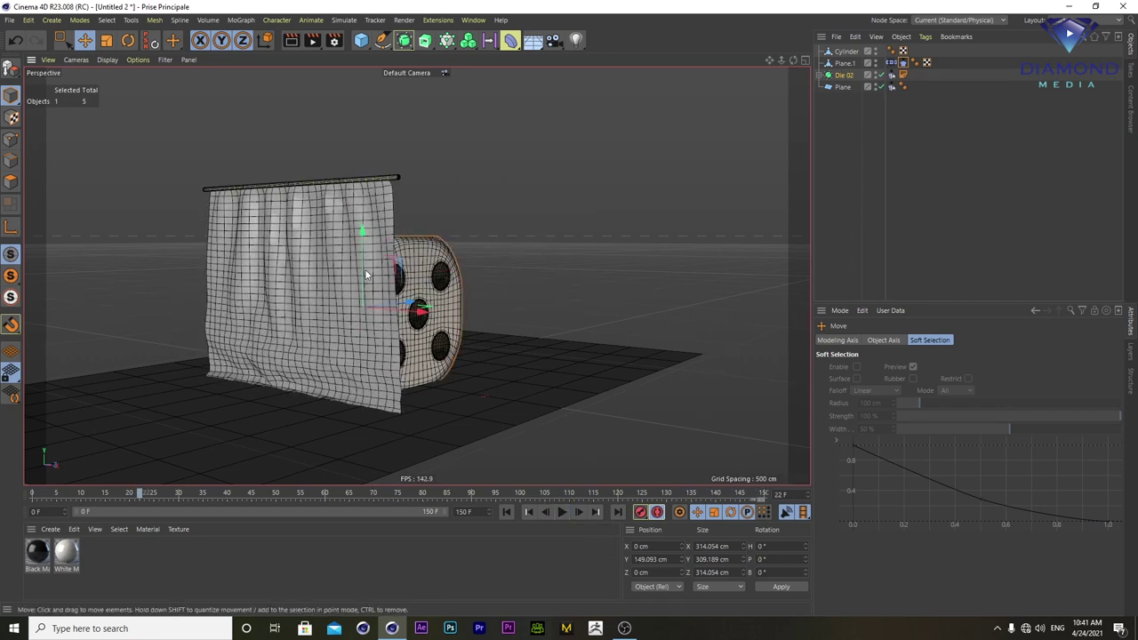
click(404, 40)
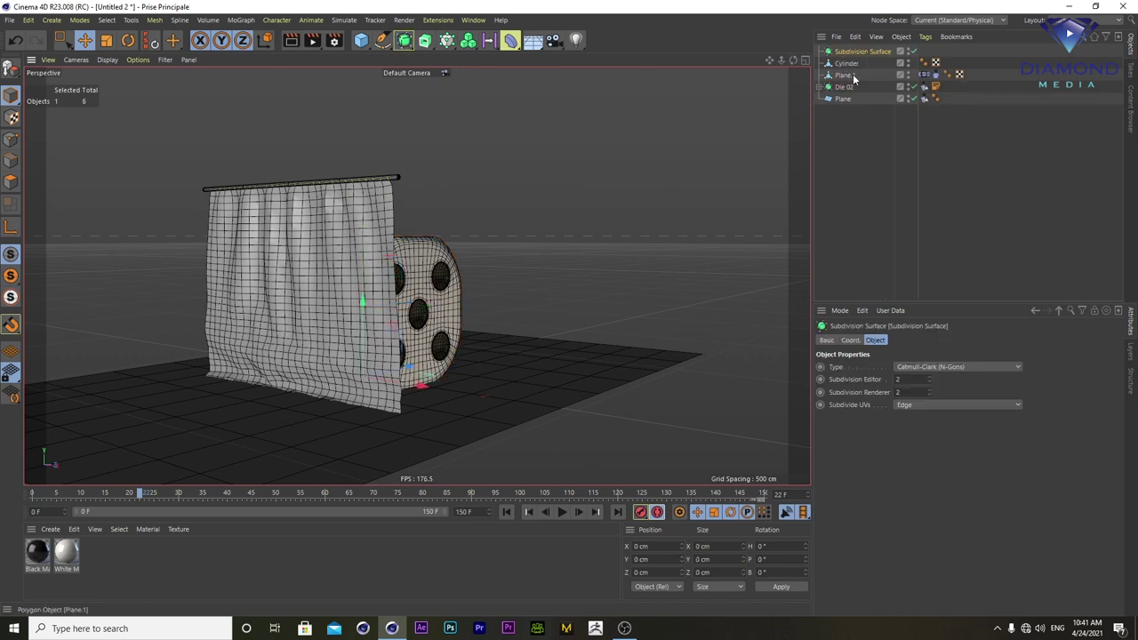
- Nest Plane.1 under the Subdivision Surface, play to about frame 117, and render a preview
drag(843, 76, 858, 52)
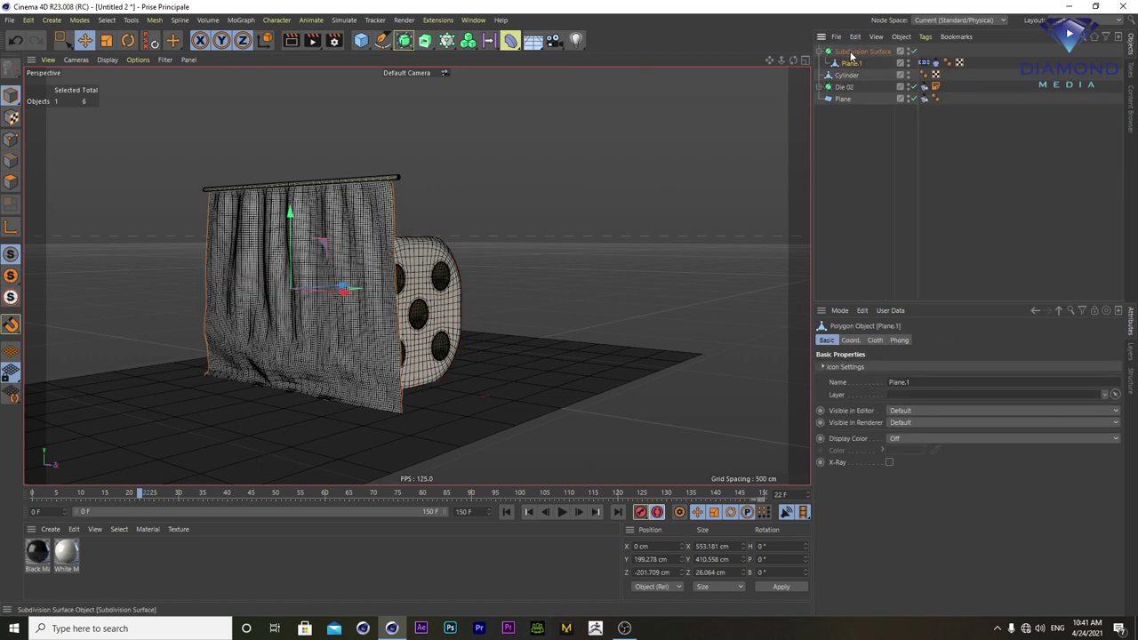
click(505, 512)
click(561, 513)
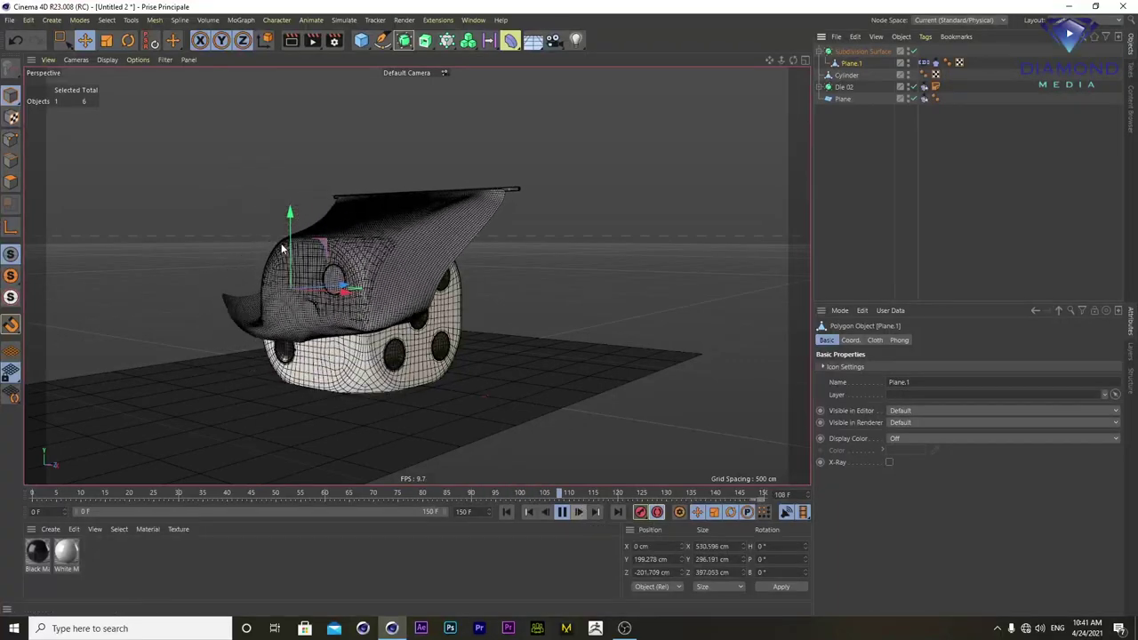
click(560, 512)
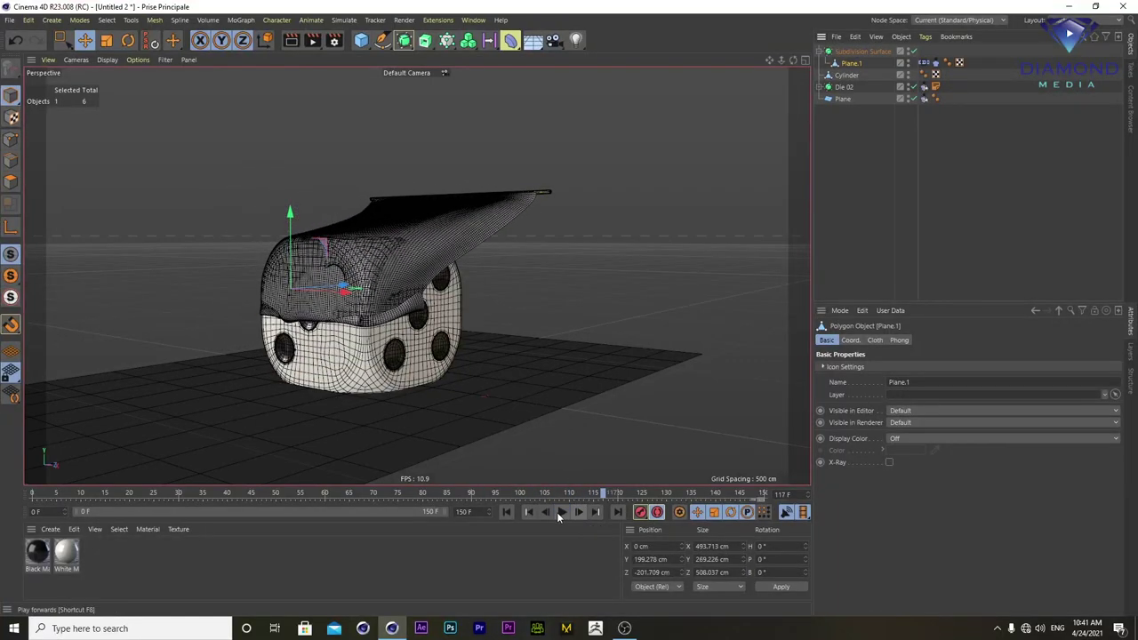
click(292, 42)
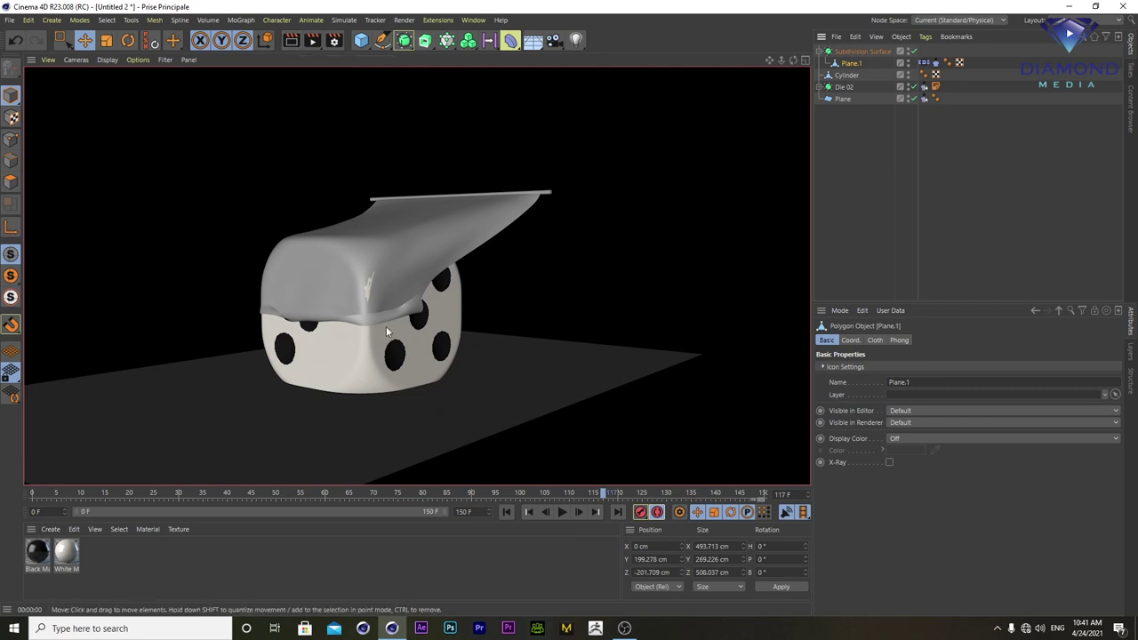
- Replay the smoothed cloth simulation from the start
click(506, 513)
click(562, 512)
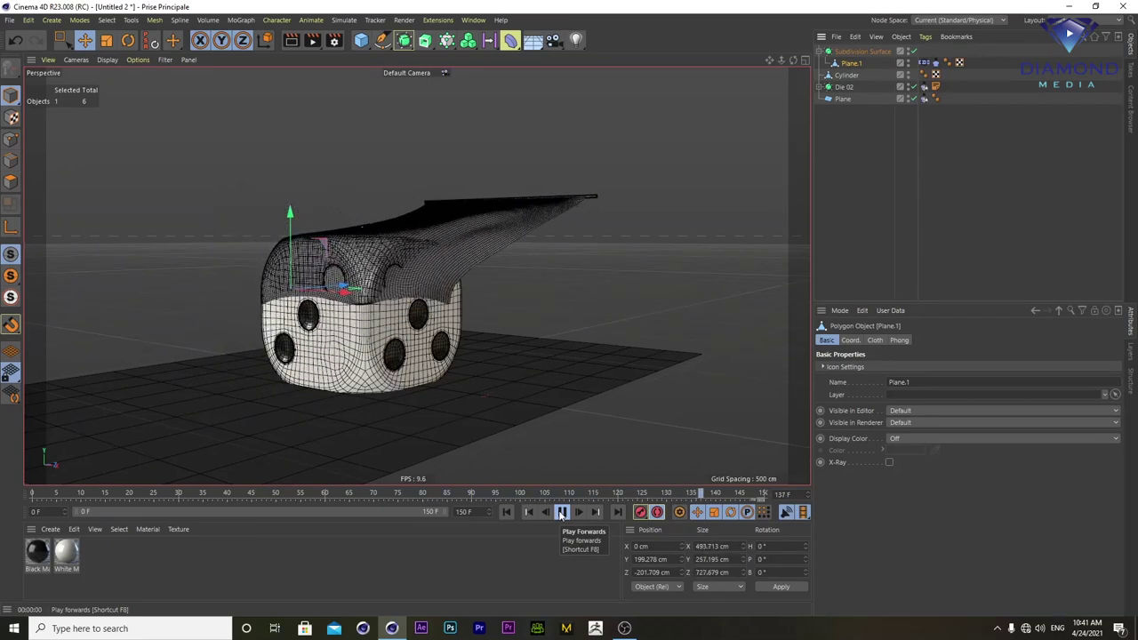
click(562, 513)
click(560, 513)
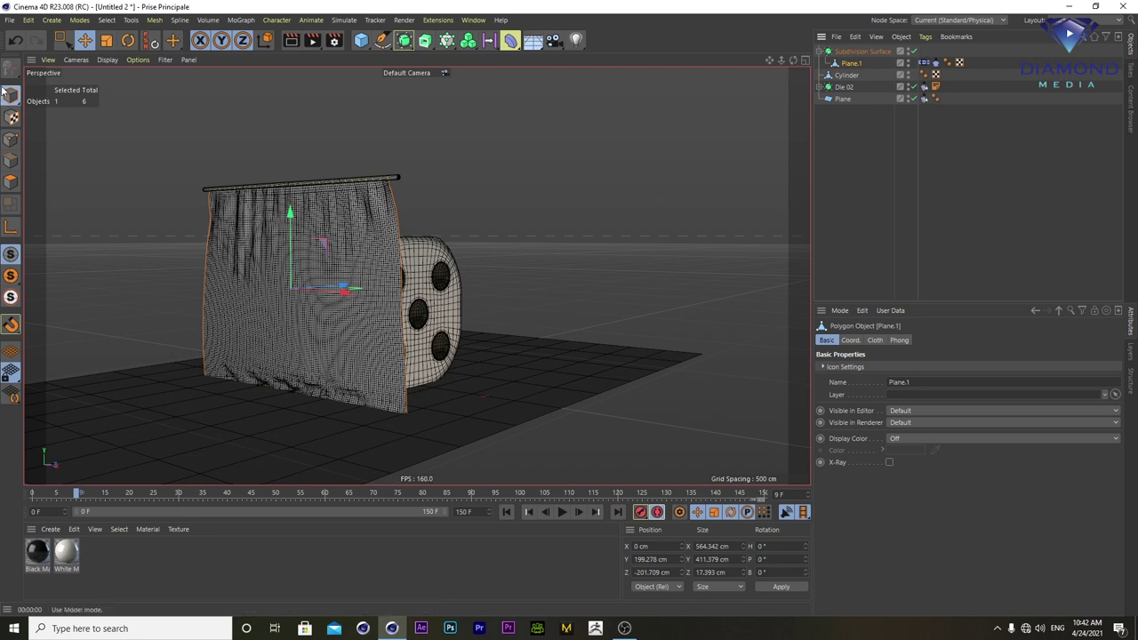
- Start a new project, Untitled 3, and add a 200 cm radius, 720° Helix spline
click(9, 19)
click(18, 38)
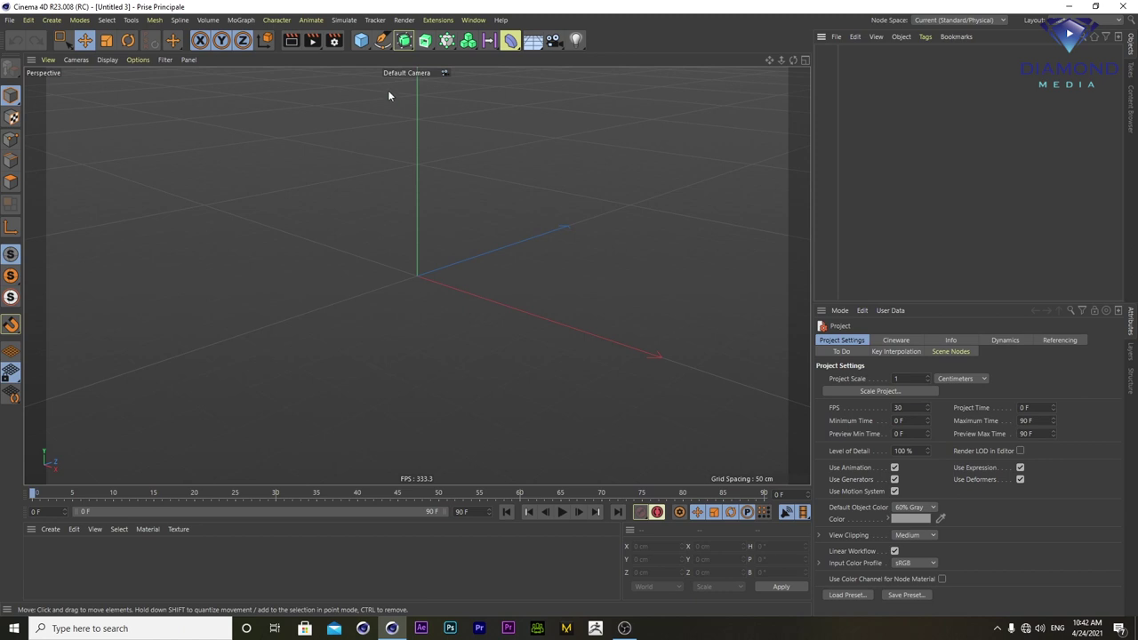
click(383, 40)
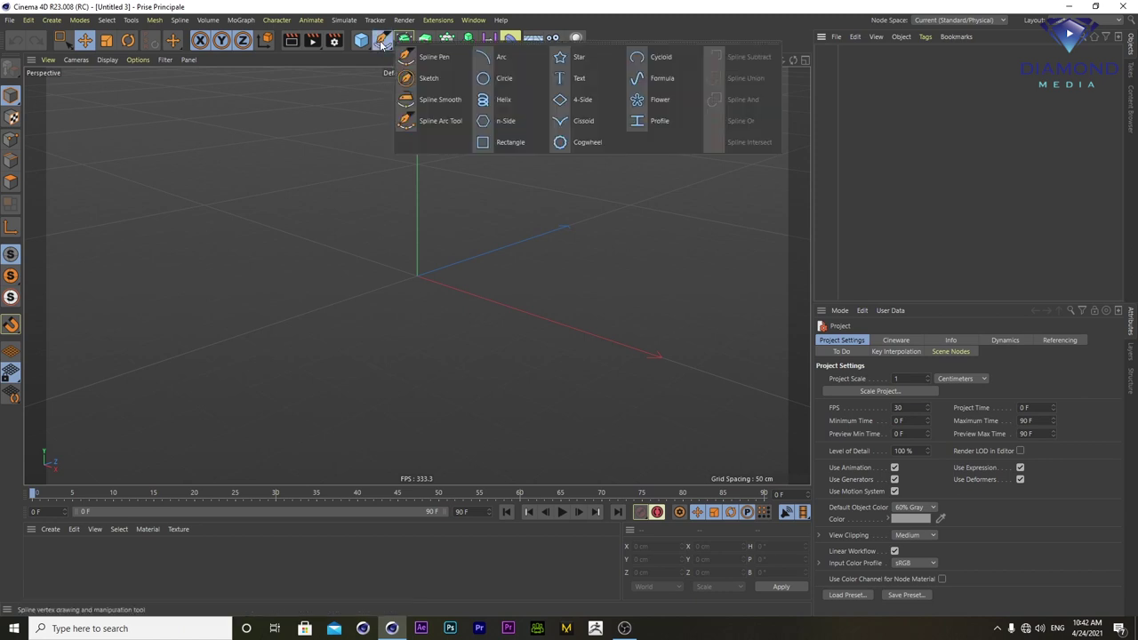
click(503, 100)
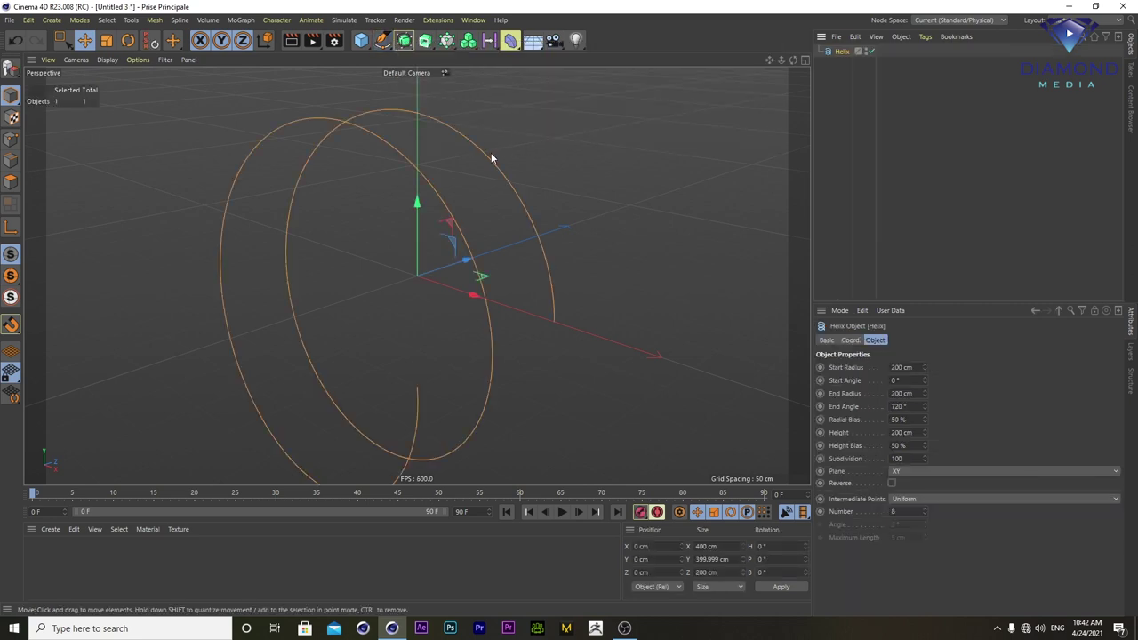
- Make the helix editable and place several extra points on it with the Spline Pen
click(11, 69)
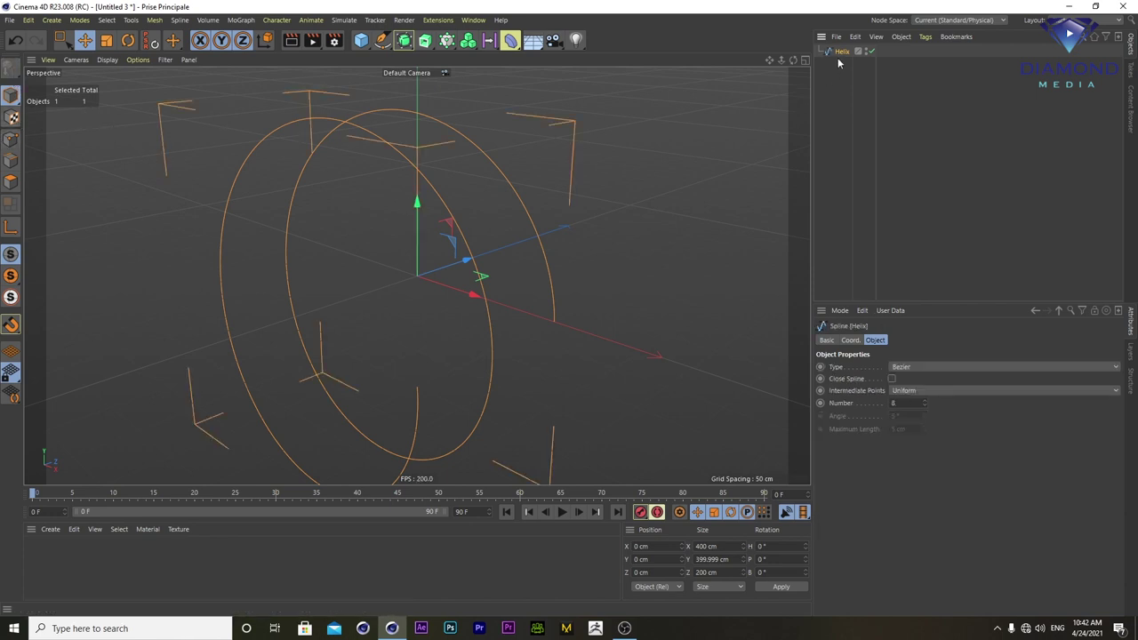
click(375, 40)
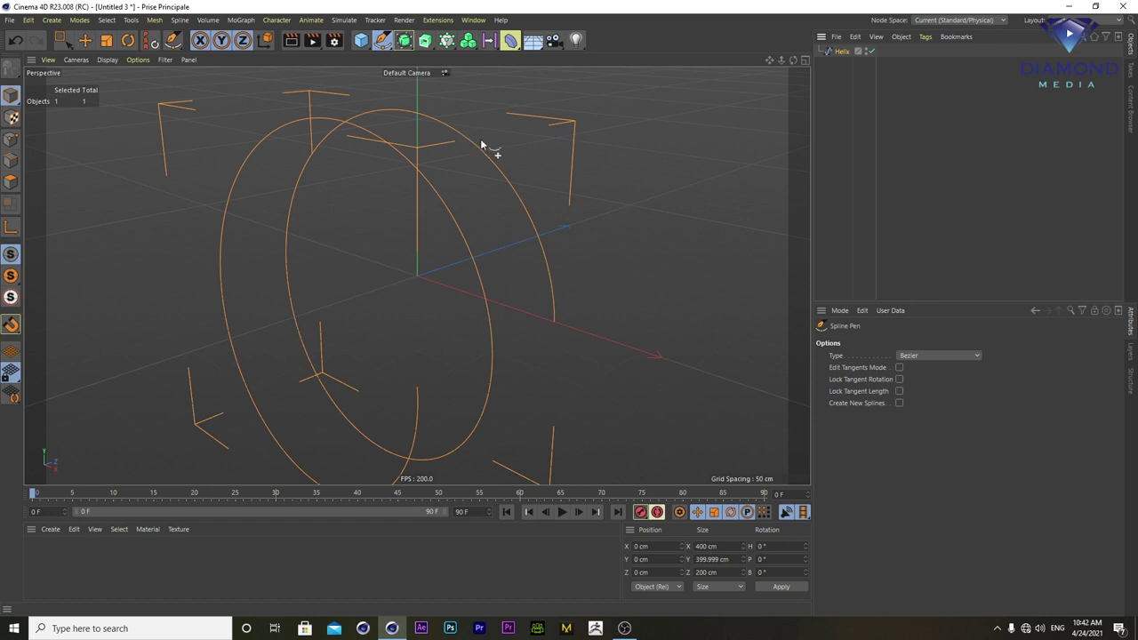
click(560, 94)
click(475, 151)
click(680, 203)
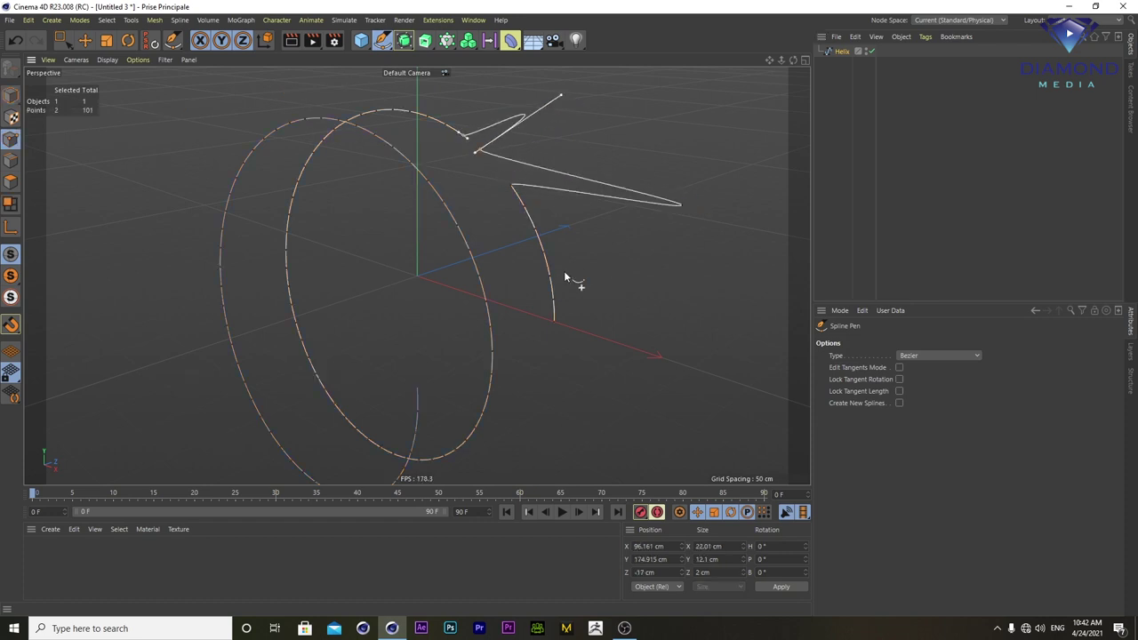
click(526, 208)
click(720, 304)
click(544, 251)
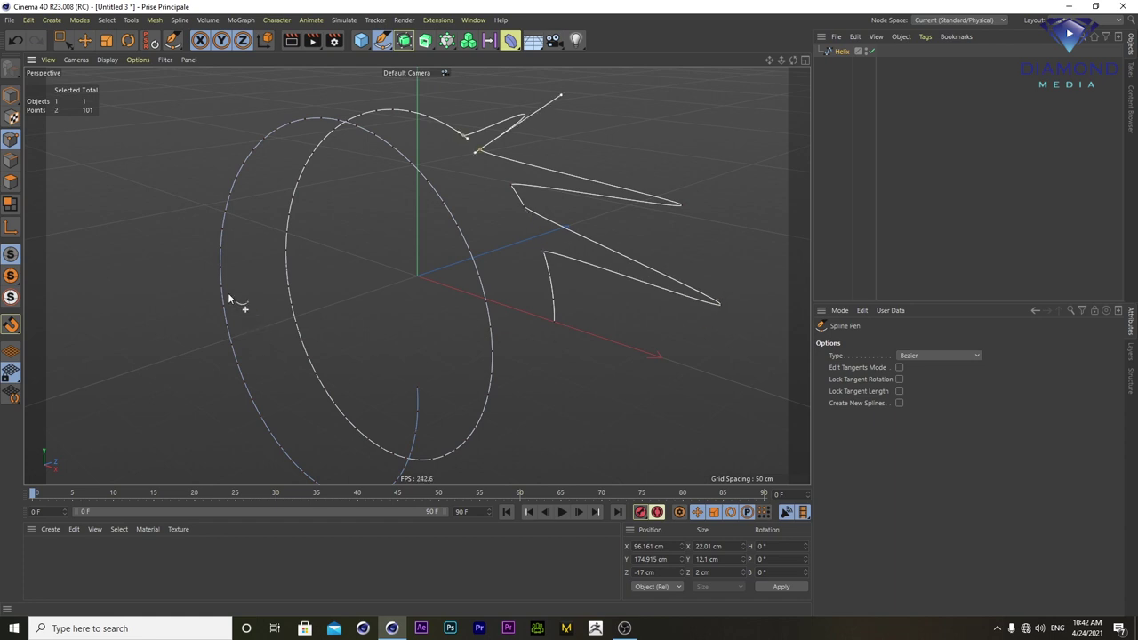
click(26, 276)
click(218, 264)
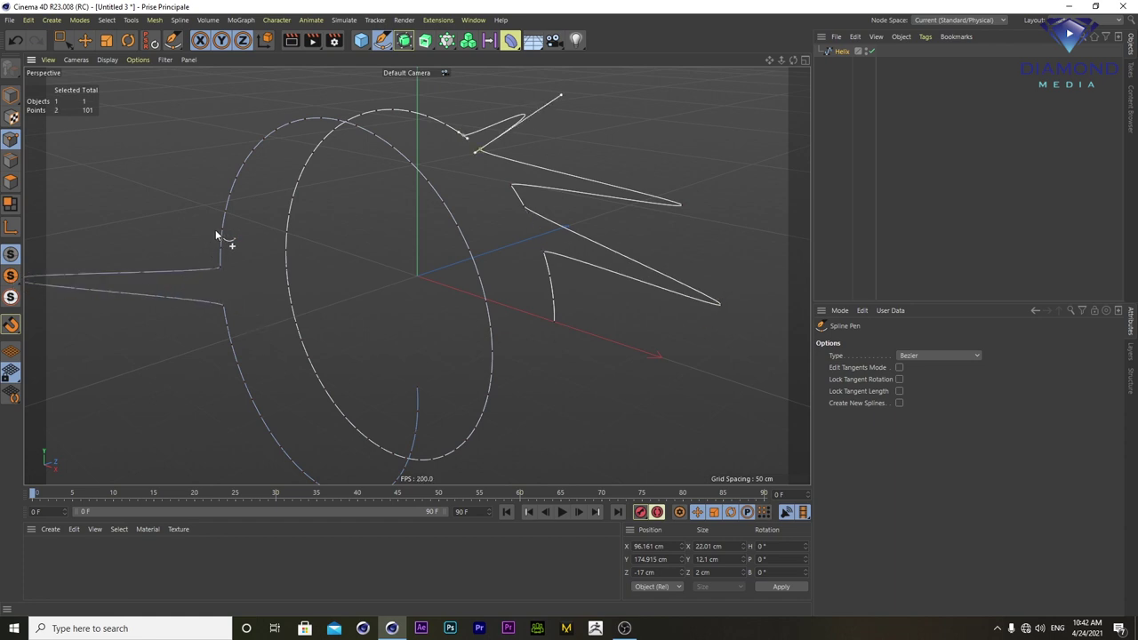
click(223, 212)
click(147, 204)
- Undo the stray spline points and orbit to inspect the clean helix
key(ctrl+z)
key(ctrl+z)
key(ctrl+z)
key(ctrl+z)
key(ctrl+z)
key(ctrl+z)
key(ctrl+z)
key(ctrl+z)
key(ctrl+z)
mouse_move(552, 231)
alt+mouse_down()
mouse_move(407, 251)
mouse_move(428, 275)
mouse_move(412, 309)
mouse_move(422, 344)
alt+mouse_up()
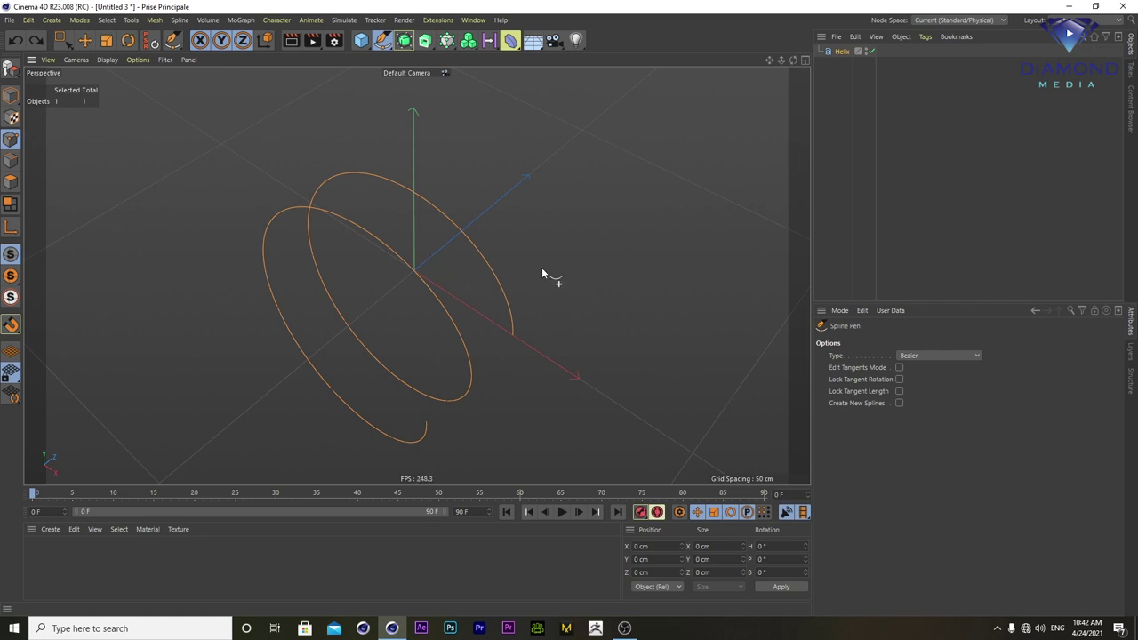
mouse_move(369, 389)
alt+mouse_down()
mouse_move(368, 348)
mouse_move(426, 236)
alt+mouse_up()
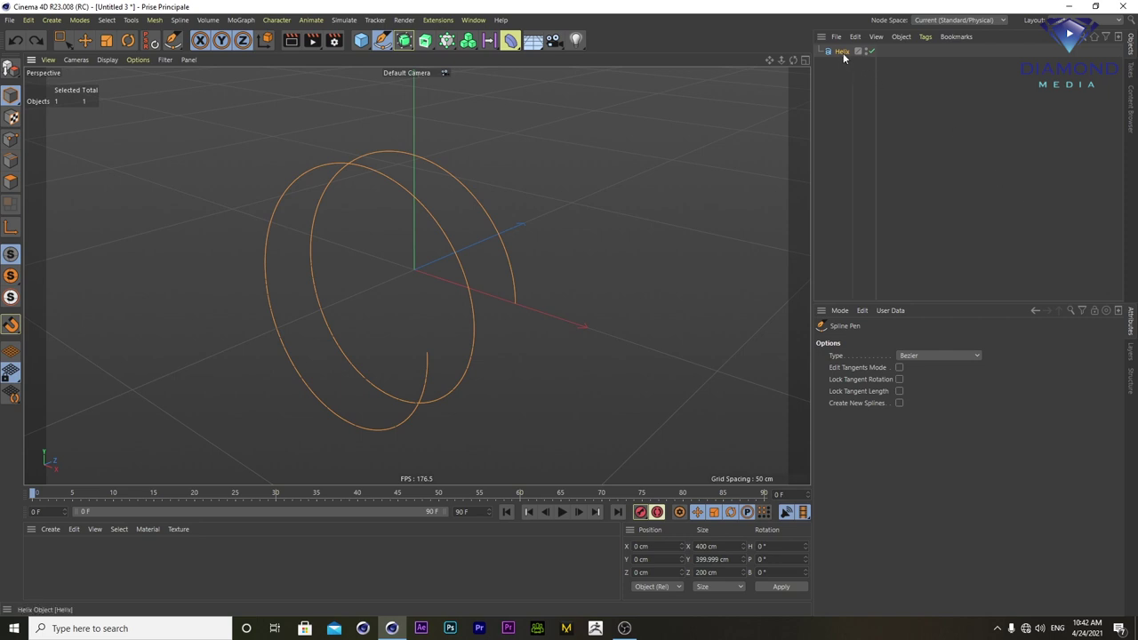
- Try the Helix plane as ZY and XZ, then set it back to XY
mouse_move(446, 349)
alt+mouse_down()
mouse_move(400, 333)
mouse_move(397, 349)
alt+mouse_up()
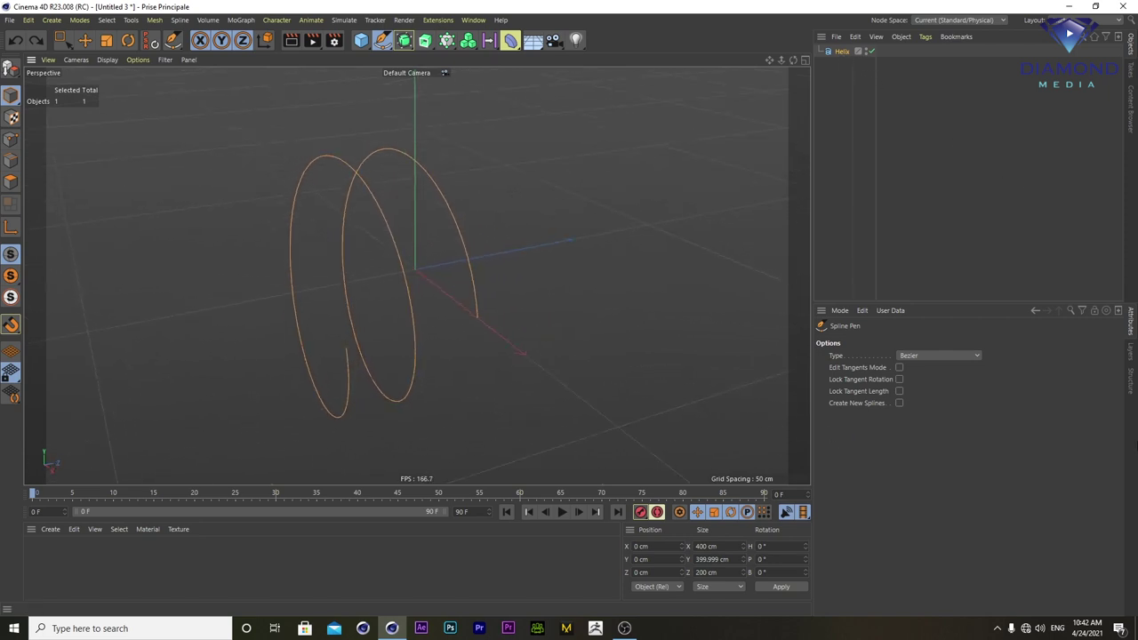
click(841, 52)
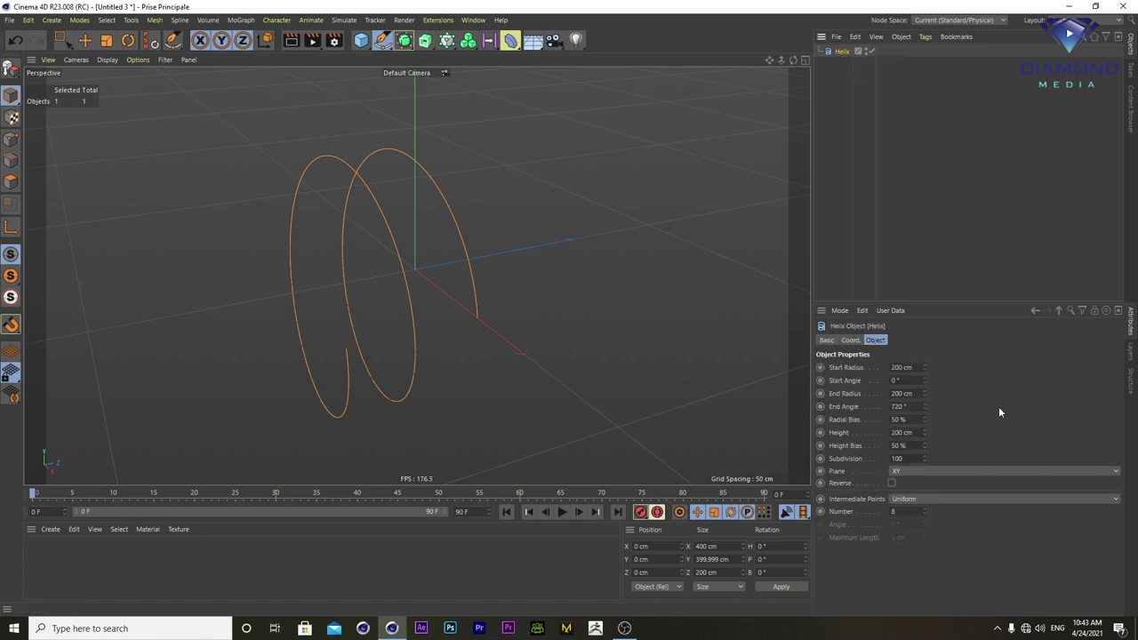
click(928, 470)
click(900, 496)
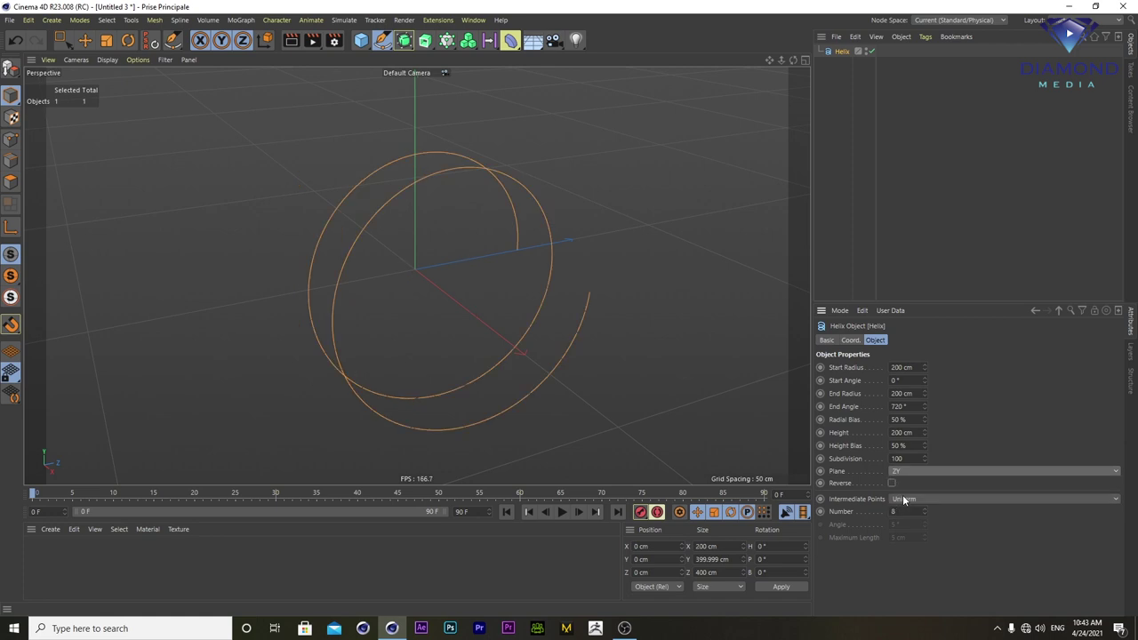
click(932, 470)
click(934, 510)
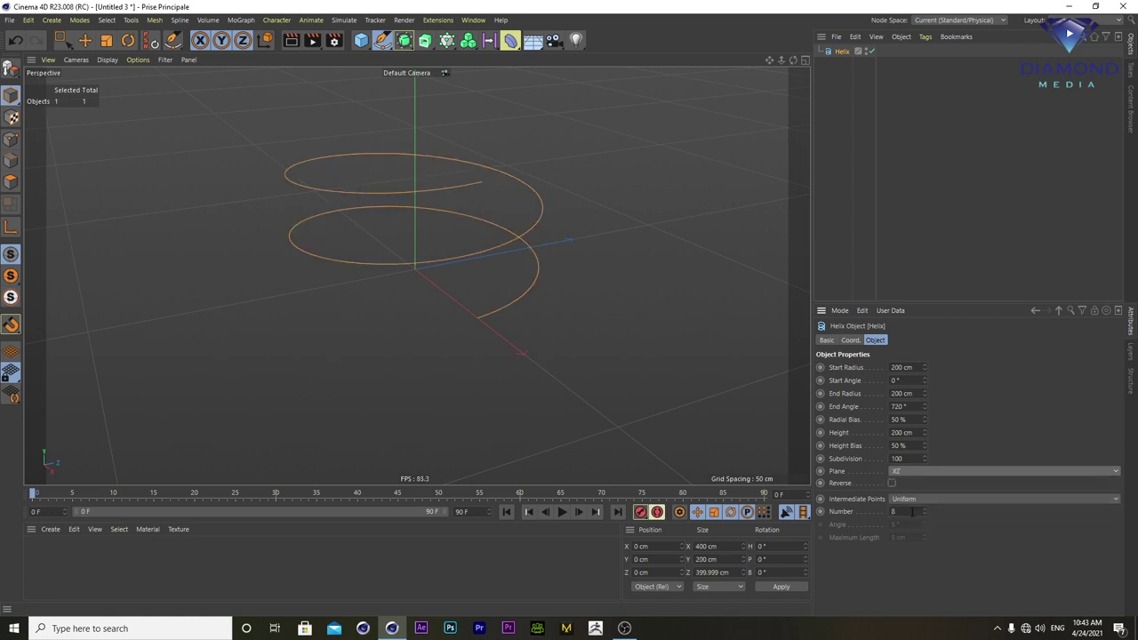
click(936, 470)
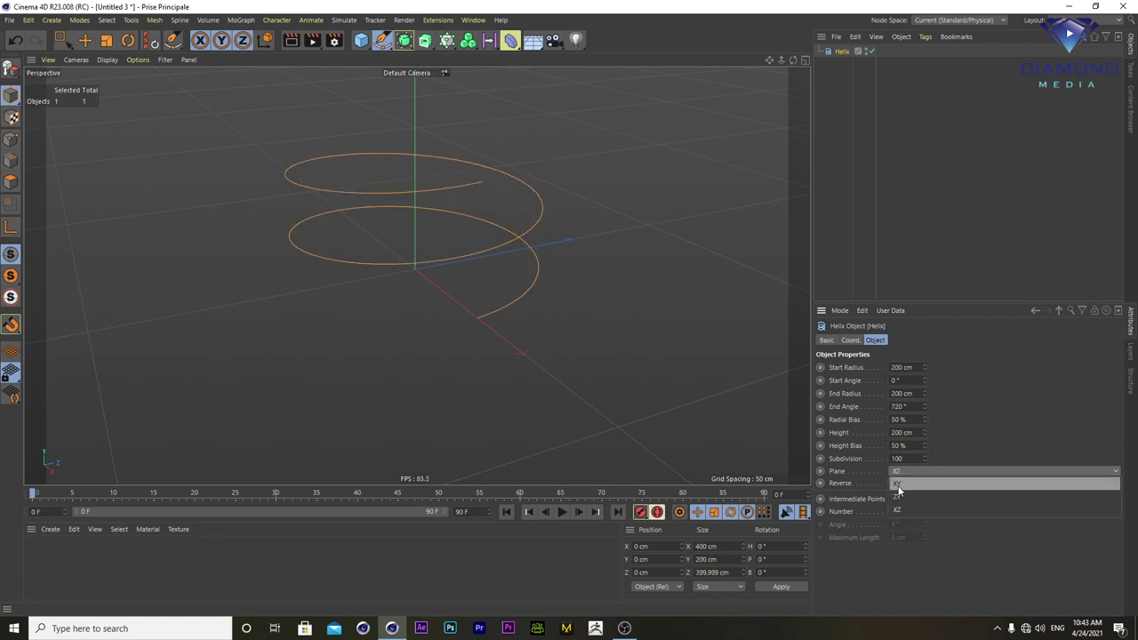
click(903, 484)
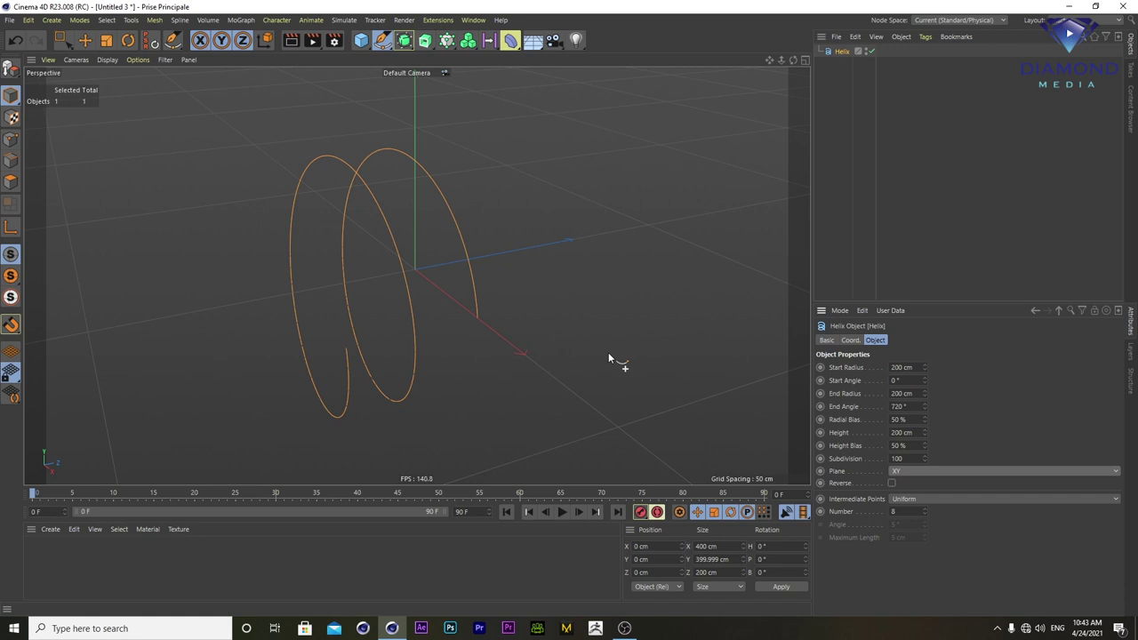
click(361, 40)
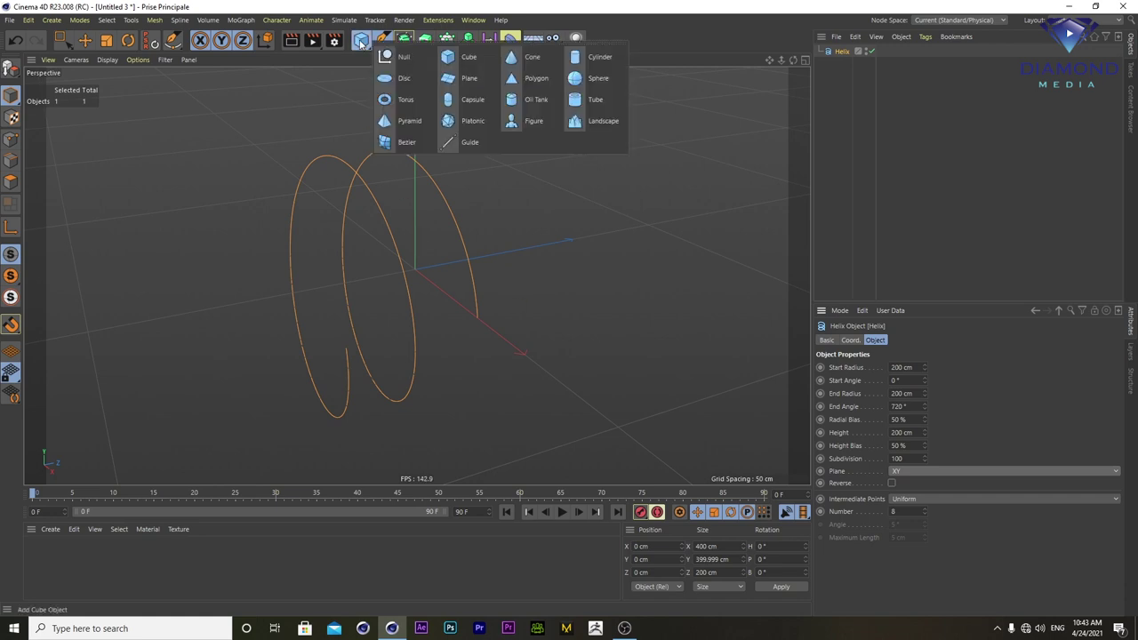
- Add a 400 cm Plane and set its orientation to +Z after briefly trying -Z
click(465, 82)
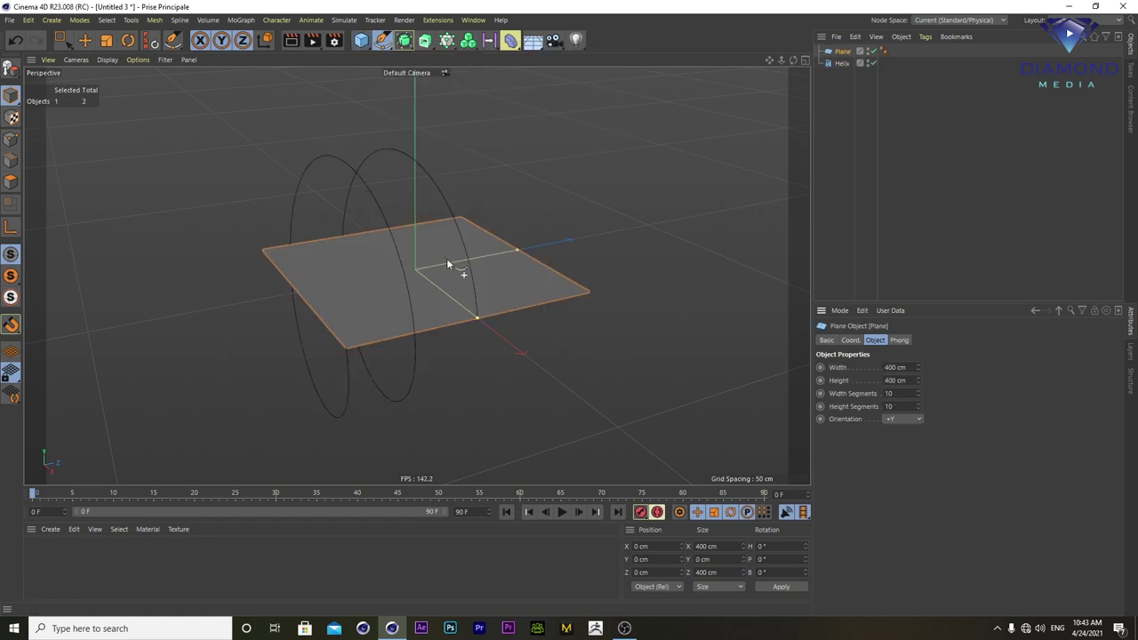
click(892, 419)
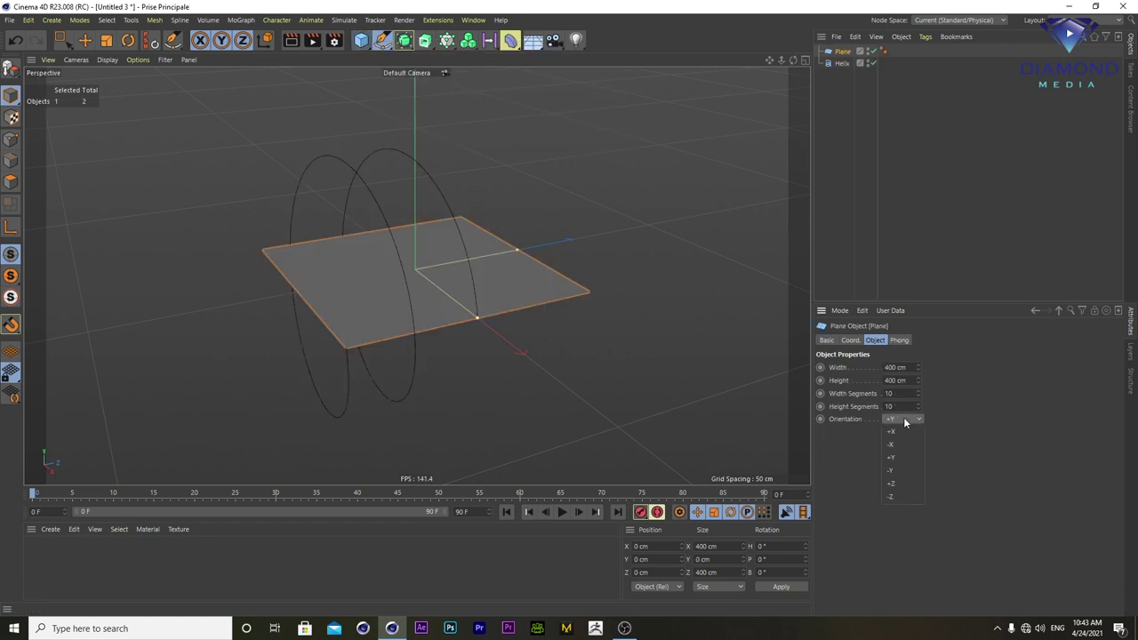
click(902, 484)
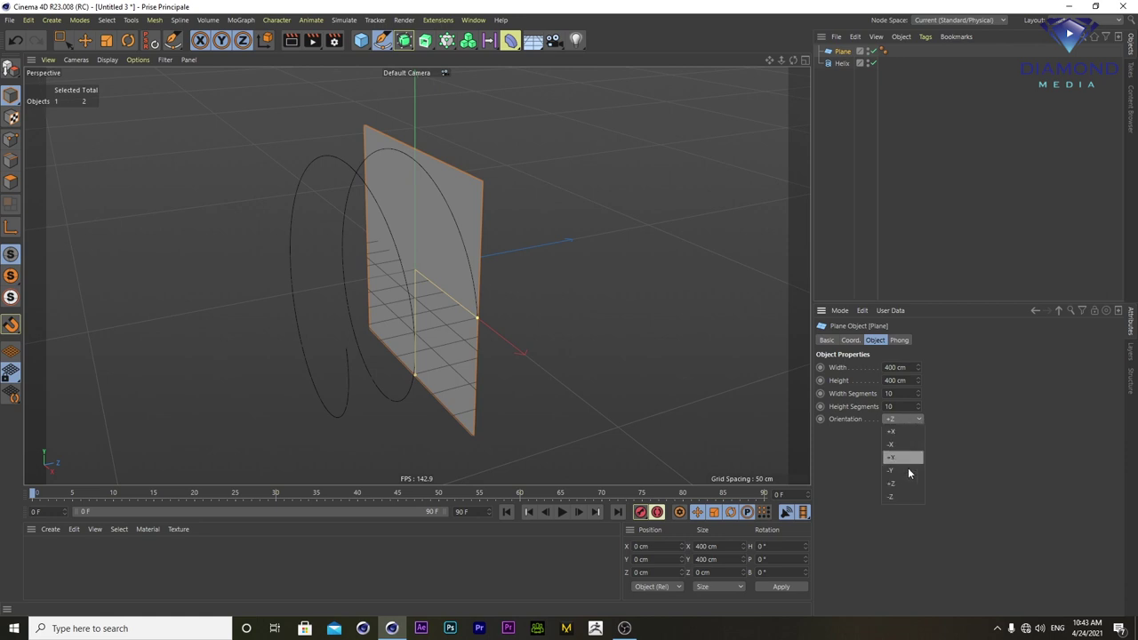
click(898, 499)
click(918, 419)
click(895, 485)
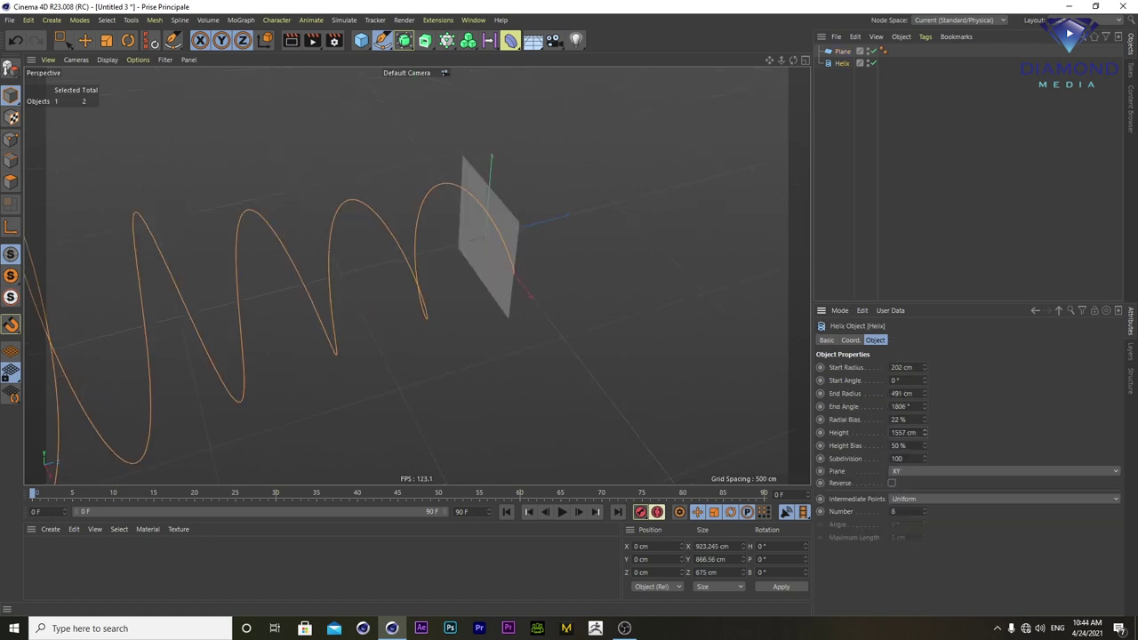
click(841, 52)
scroll(461, 263, up, 2)
- Stretch the plane into a strip about 2185 cm long and 231 cm wide
scroll(495, 267, up, 2)
click(12, 96)
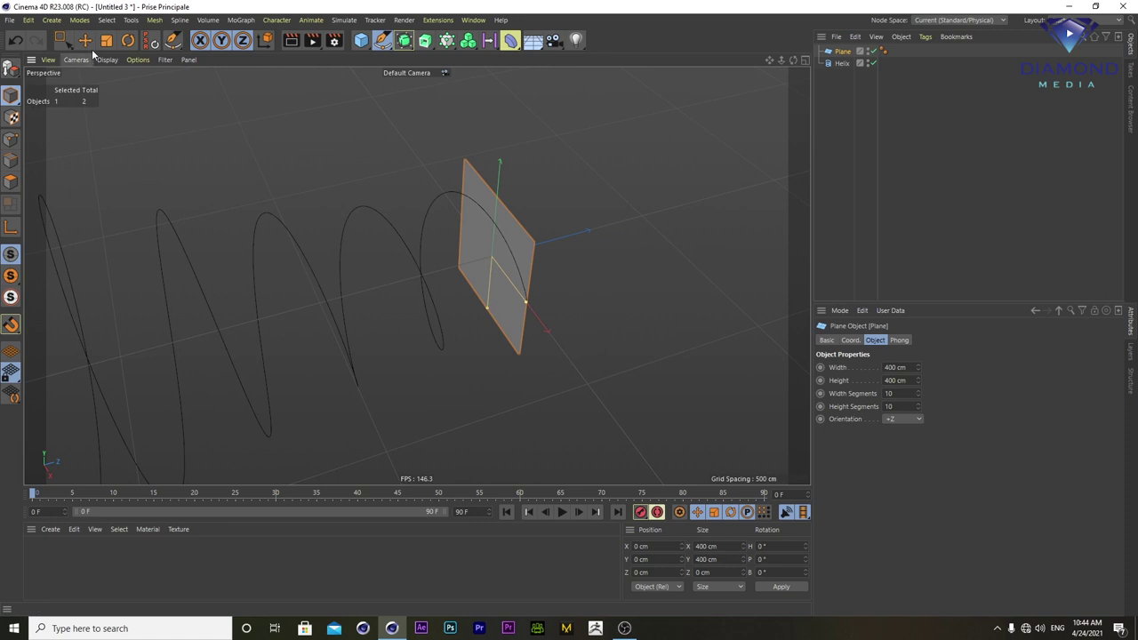
click(85, 40)
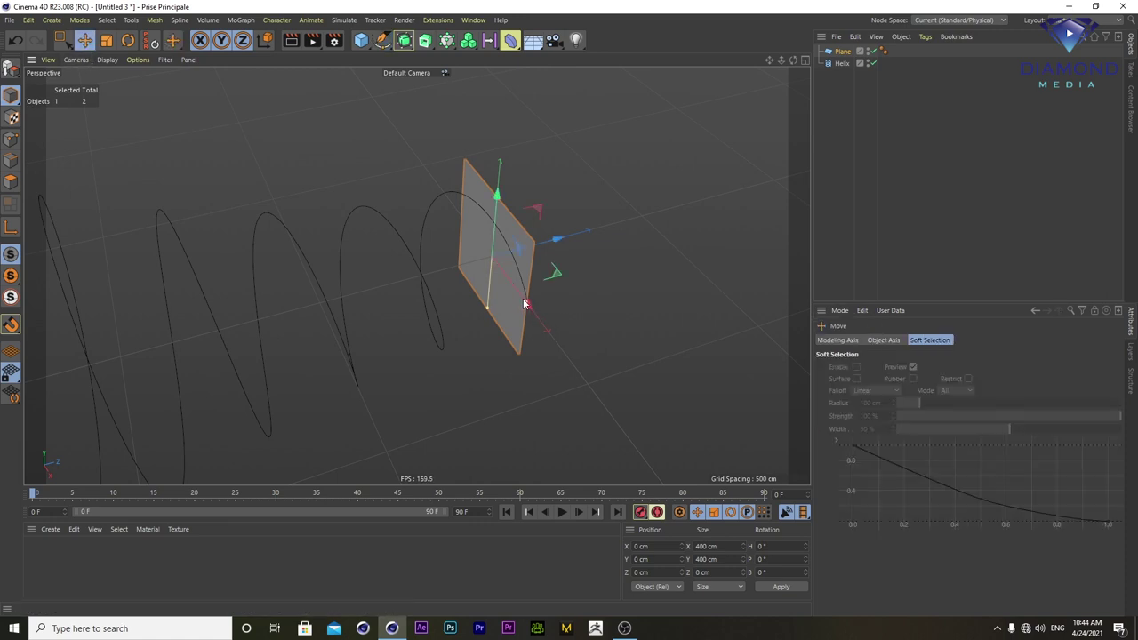
drag(526, 306, 627, 435)
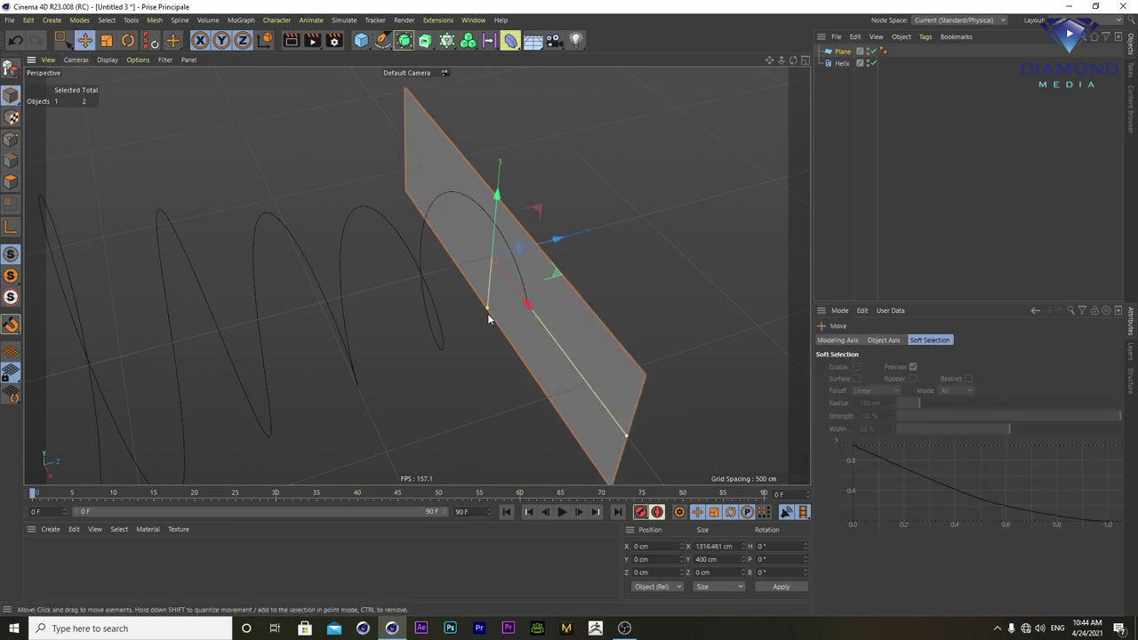
drag(489, 313, 560, 373)
scroll(569, 392, down, 1)
mouse_move(569, 392)
middle_down()
mouse_move(415, 275)
mouse_move(576, 286)
middle_up()
mouse_move(561, 304)
mouse_down()
mouse_move(681, 376)
mouse_move(539, 255)
mouse_up()
scroll(538, 256, down, 2)
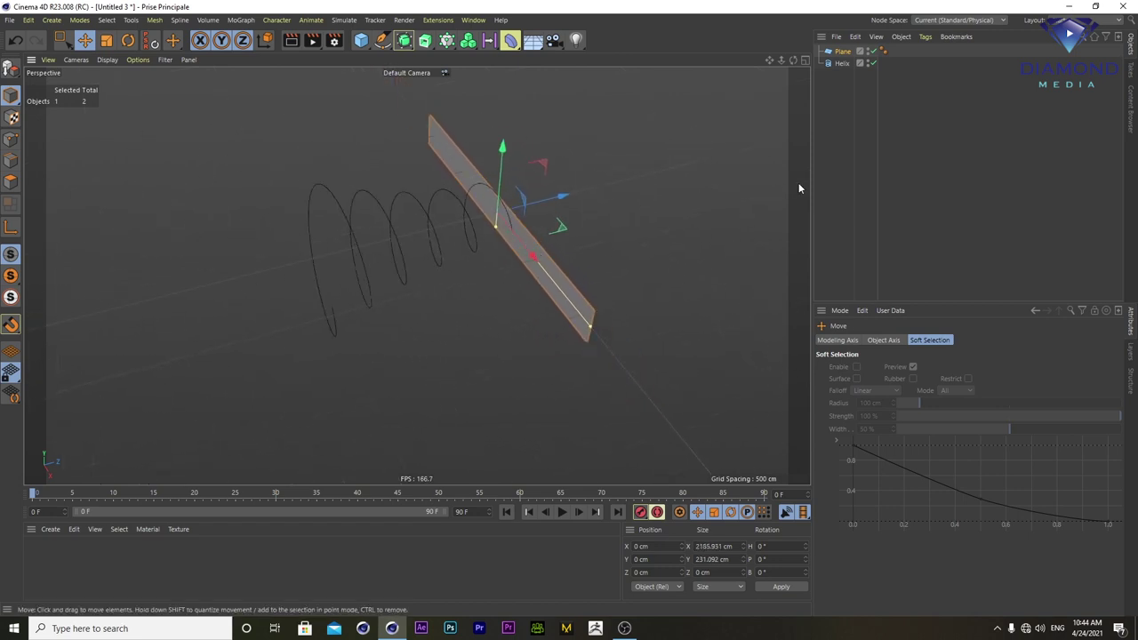
- Make the plane editable and bring up the deformers list
click(13, 74)
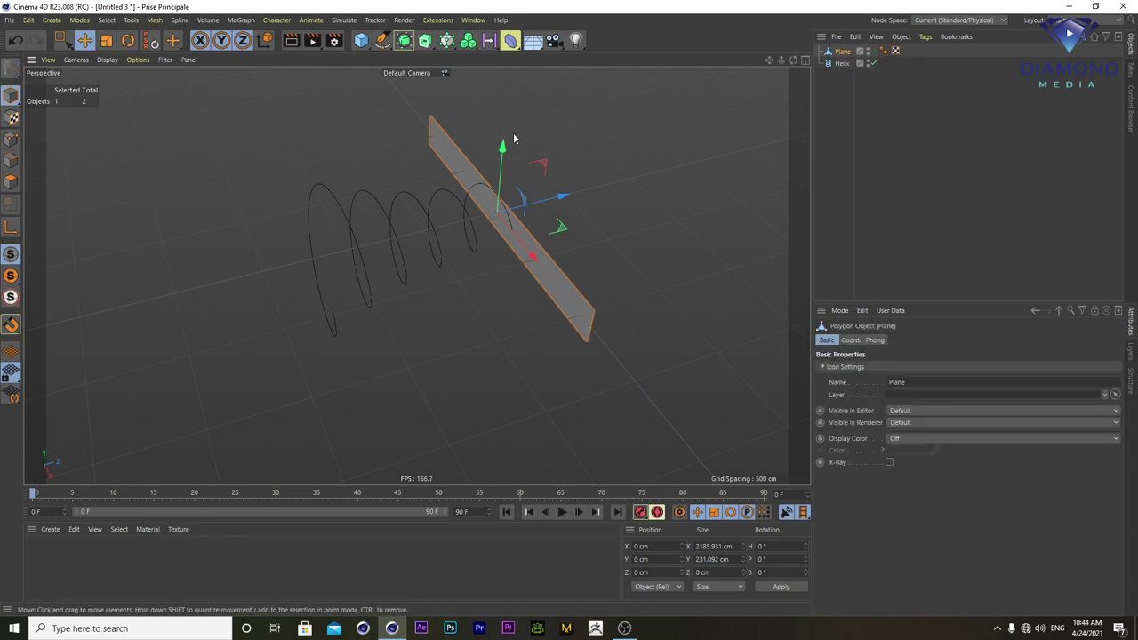
click(512, 46)
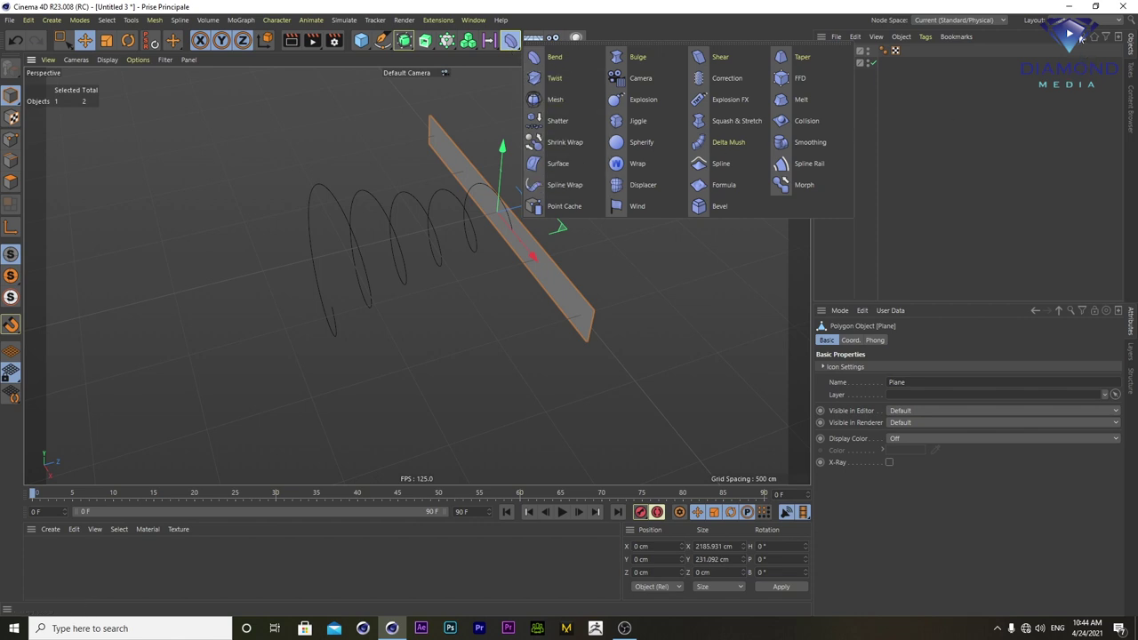
click(511, 43)
- Nest a Spline Wrap deformer under the Plane and link the Helix as its spline
click(511, 43)
click(560, 184)
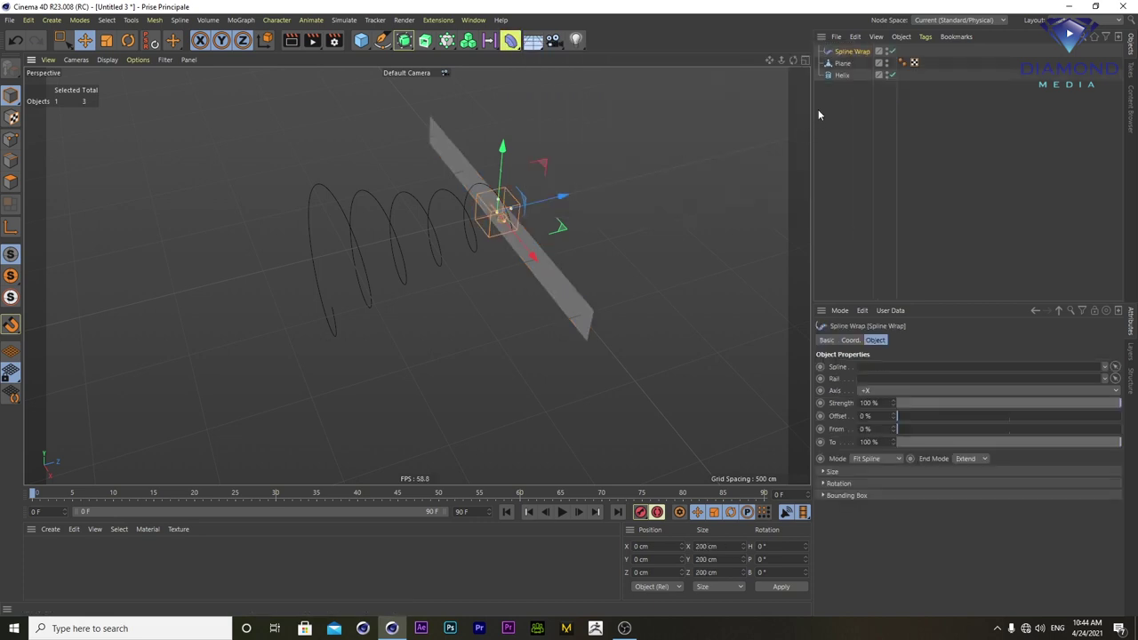
drag(844, 53, 841, 64)
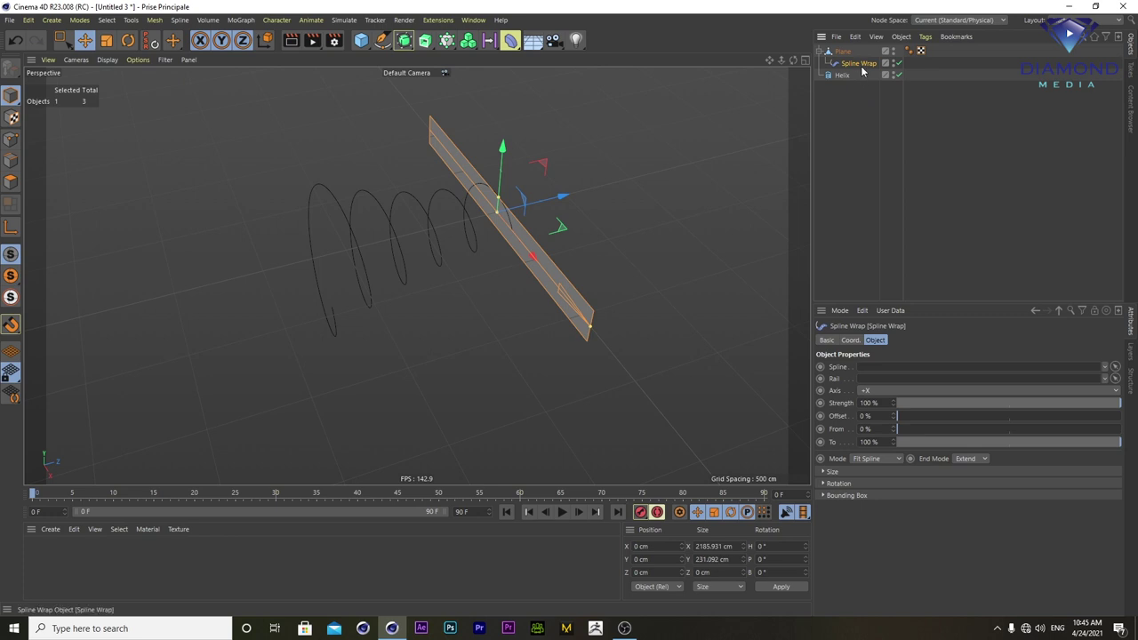
drag(840, 74, 870, 371)
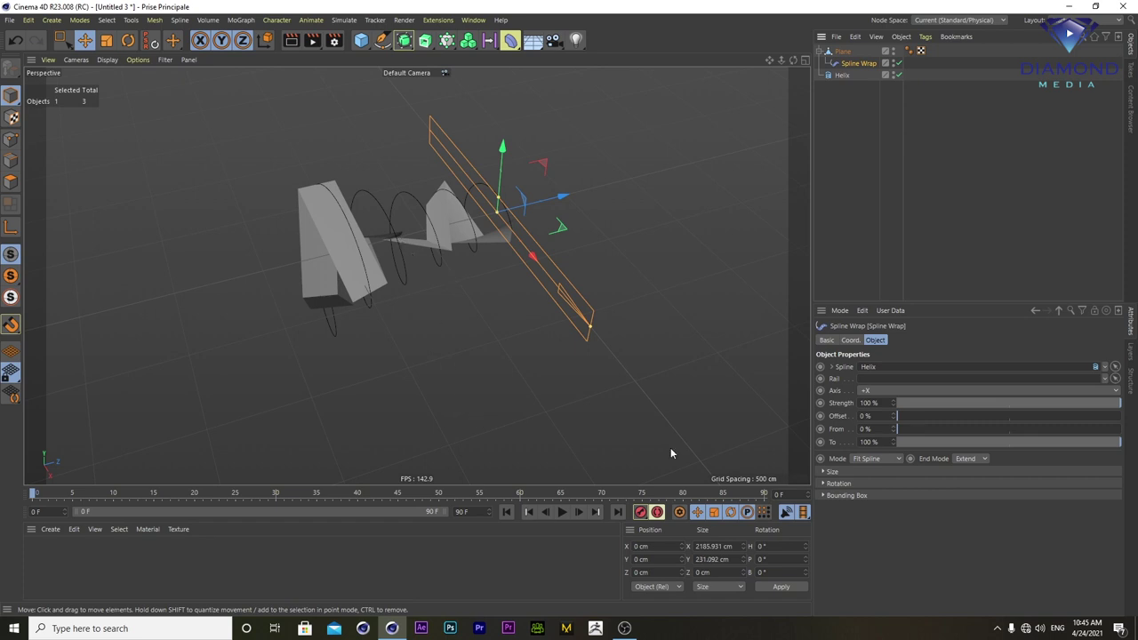
click(868, 459)
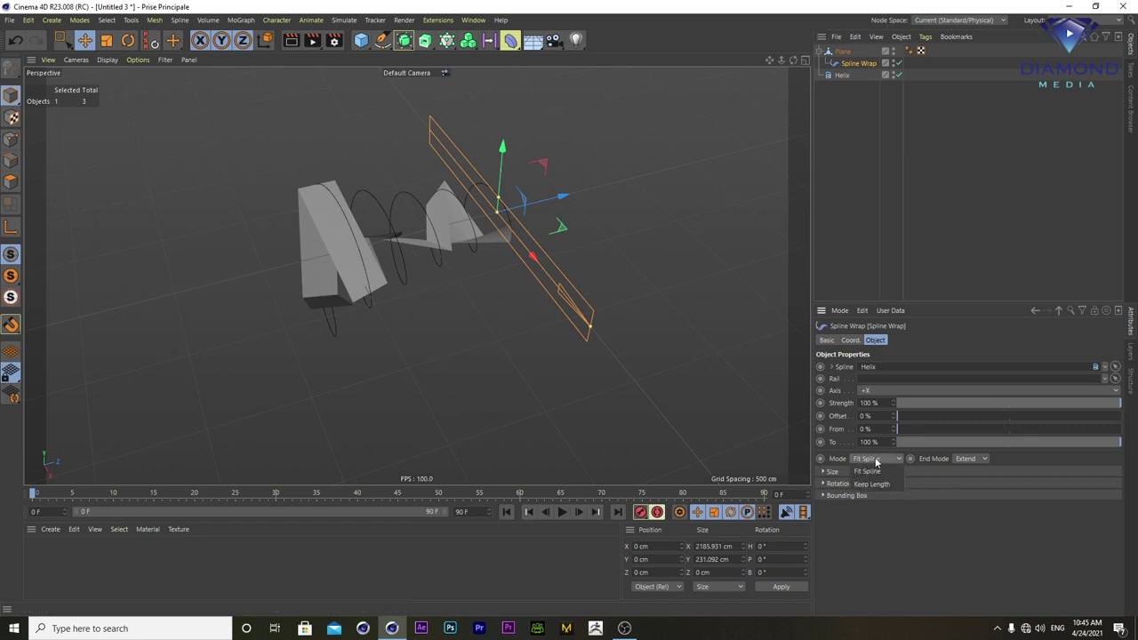
- Switch the wrap to Keep Length, slide Offset to about 48%, then delete plane, wrap and helix
click(867, 484)
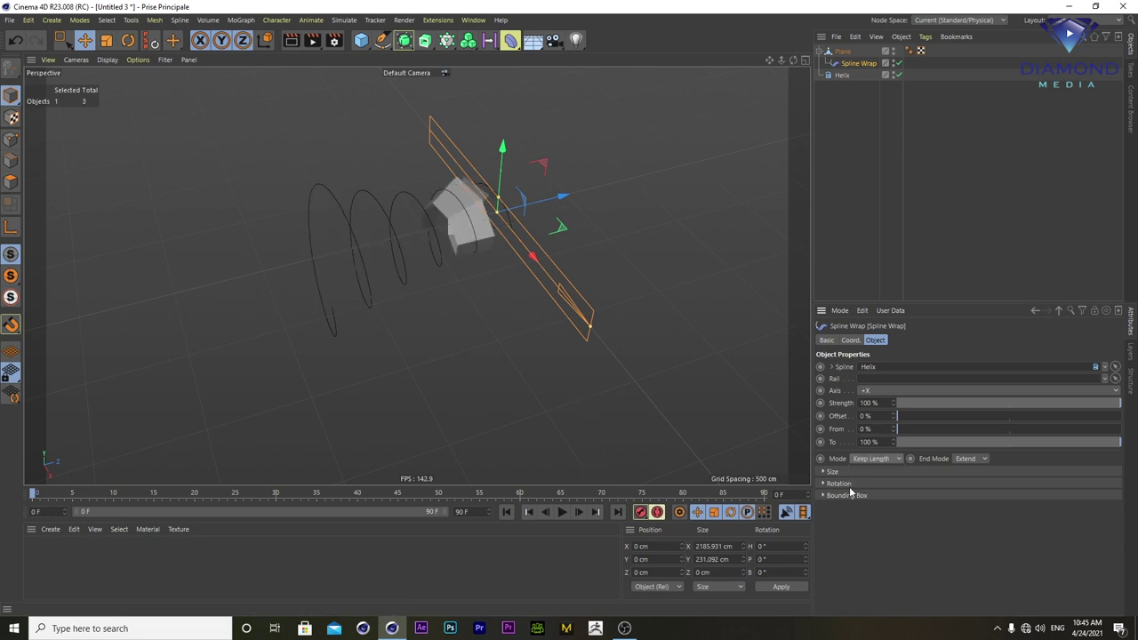
mouse_move(922, 416)
mouse_down()
mouse_move(1098, 418)
mouse_move(898, 418)
mouse_move(1006, 432)
mouse_up()
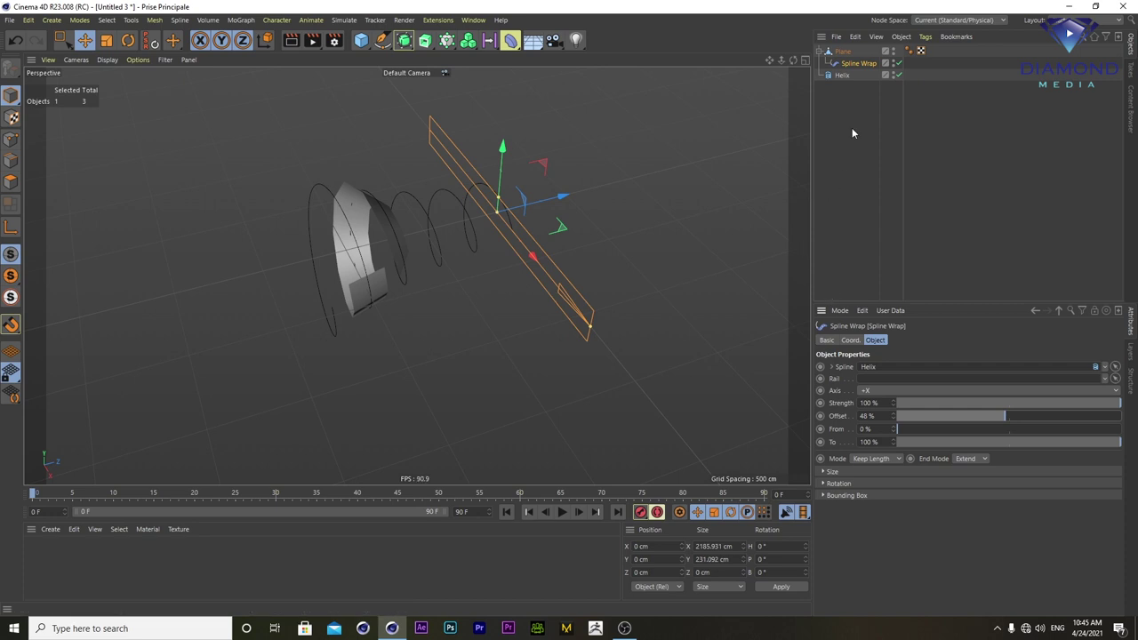
drag(852, 127, 839, 55)
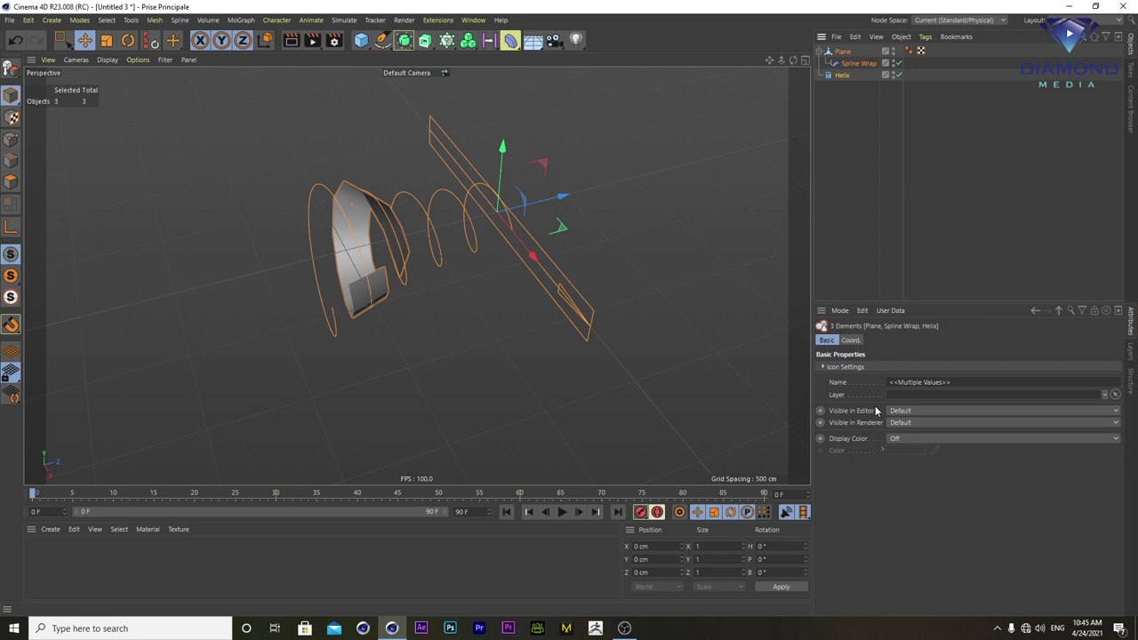
key(Delete)
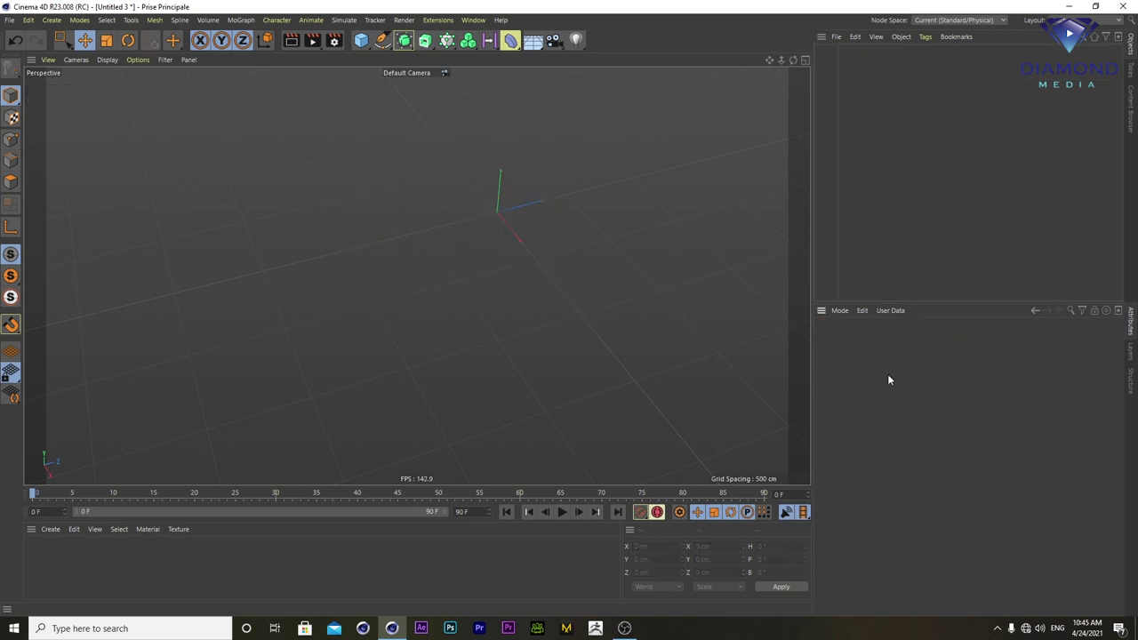
- Add a new Helix spline and lay it flat in the XZ plane
click(380, 44)
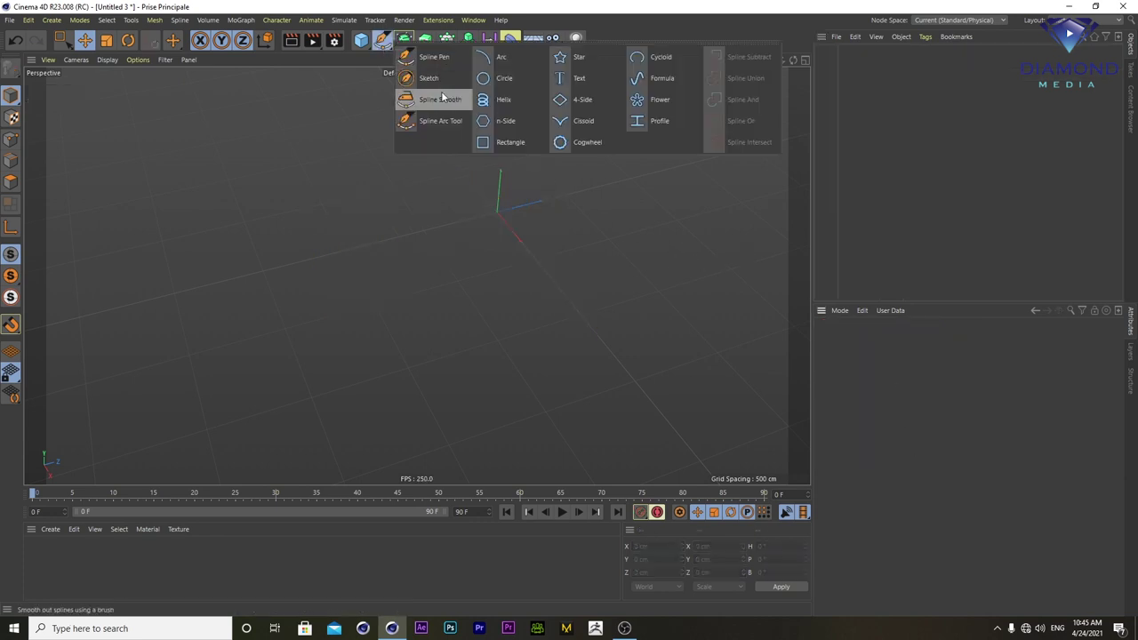
click(504, 99)
mouse_move(521, 268)
alt+mouse_down()
mouse_move(483, 244)
mouse_move(439, 305)
mouse_move(528, 358)
mouse_move(545, 337)
mouse_move(546, 378)
alt+mouse_up()
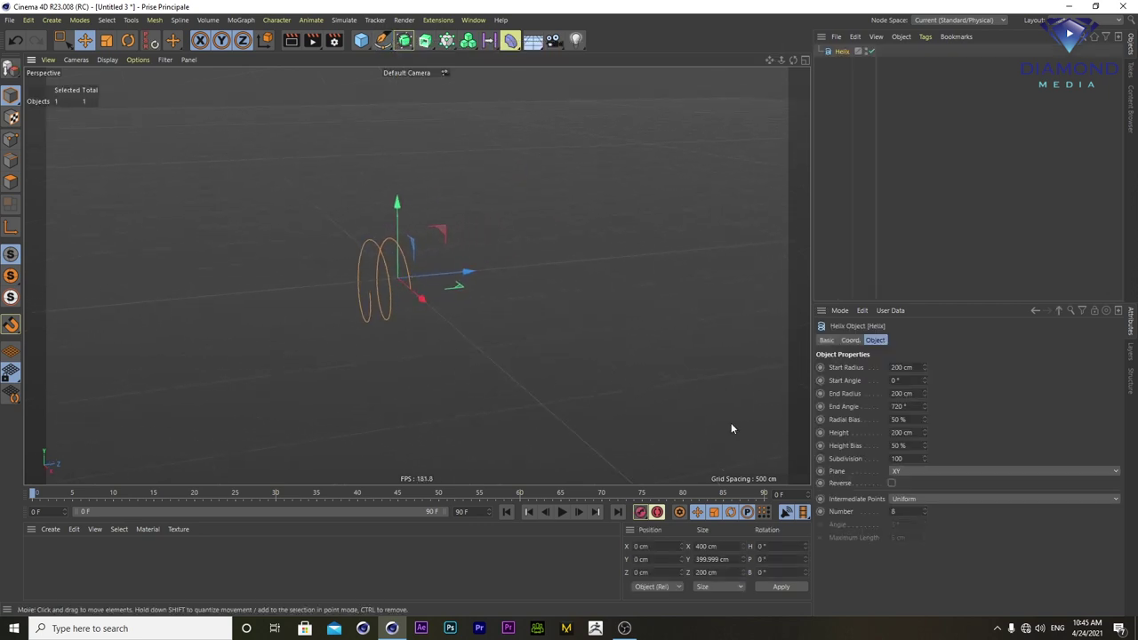
click(905, 472)
click(902, 496)
click(902, 471)
click(896, 509)
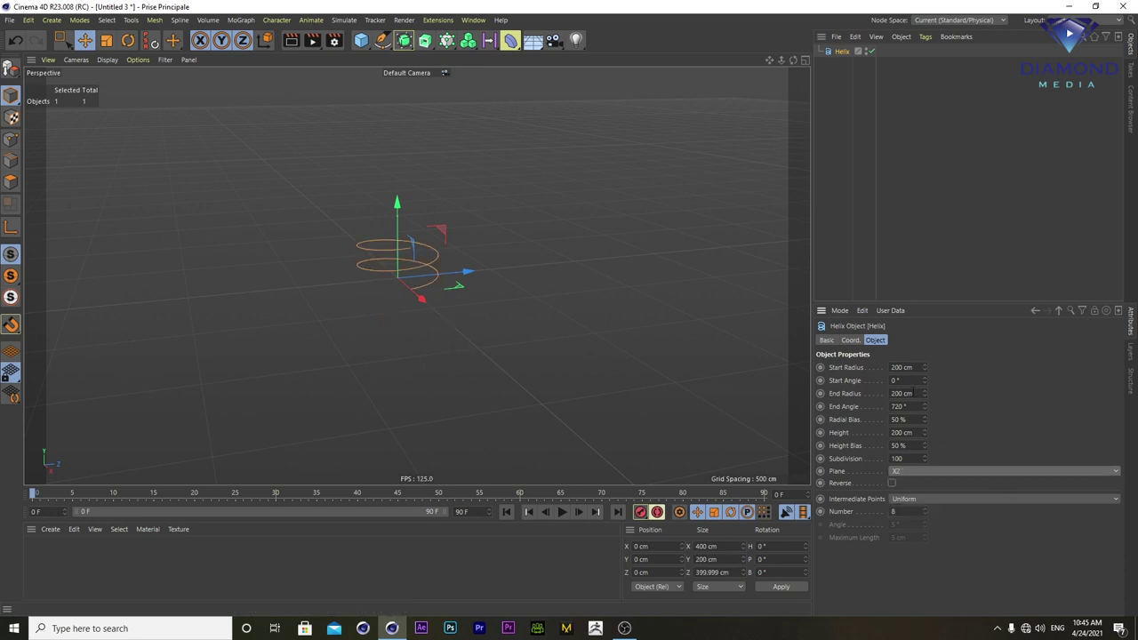
- Set helix start radius 613 cm, end radius 151 cm, end angle 1602°, height 1697 cm, subdivision 197
mouse_move(924, 365)
mouse_down()
mouse_move(978, 365)
mouse_move(990, 500)
mouse_up()
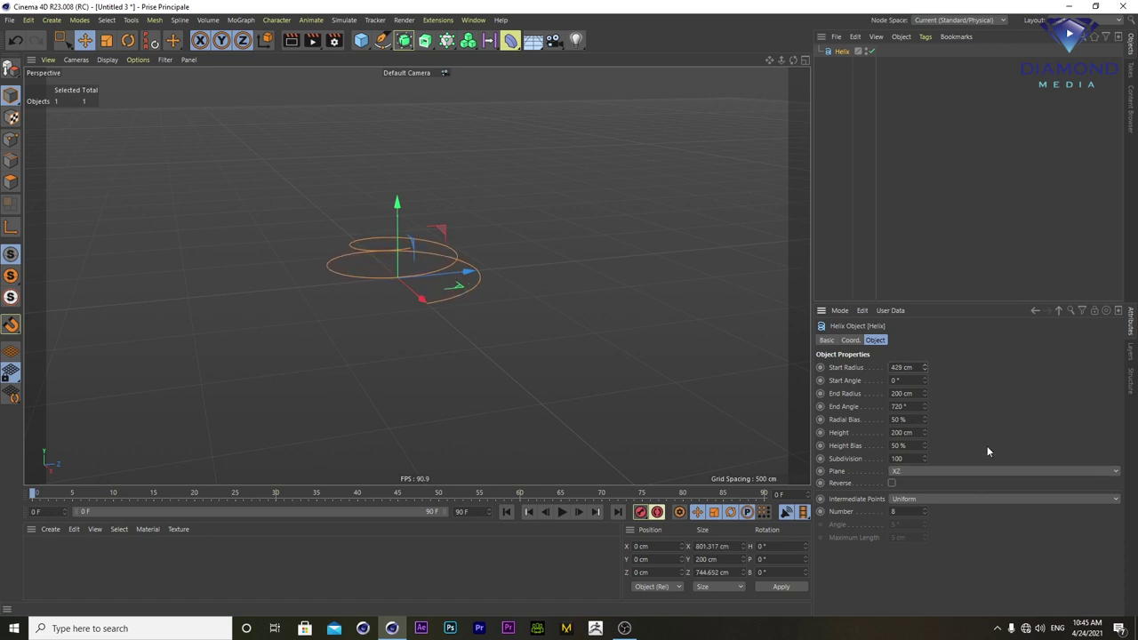
drag(923, 392, 978, 393)
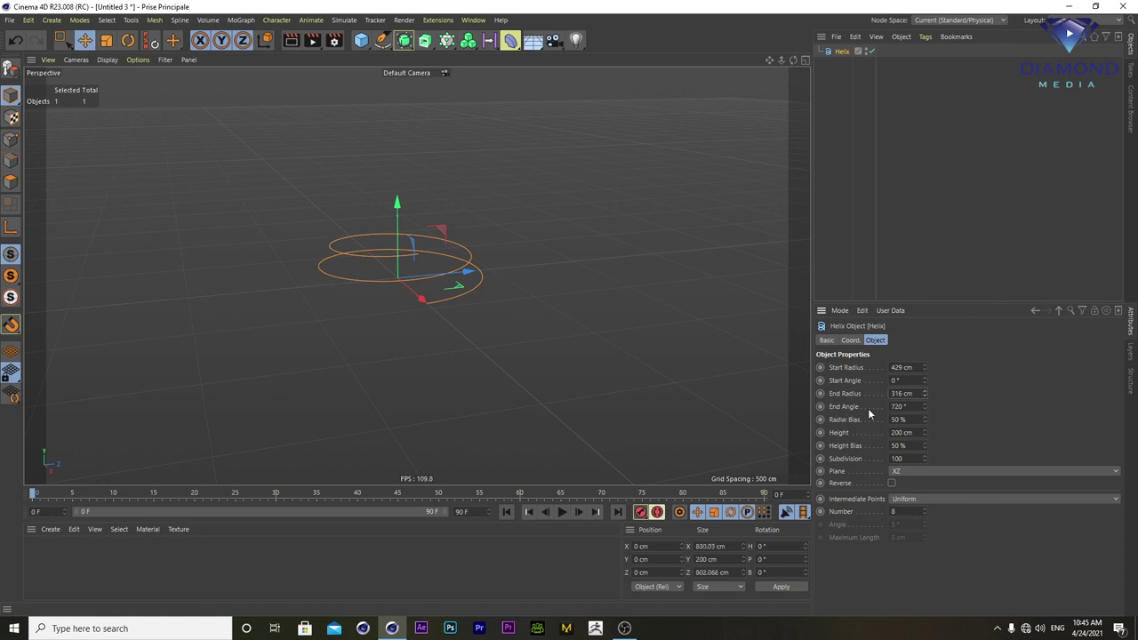
drag(924, 406, 996, 406)
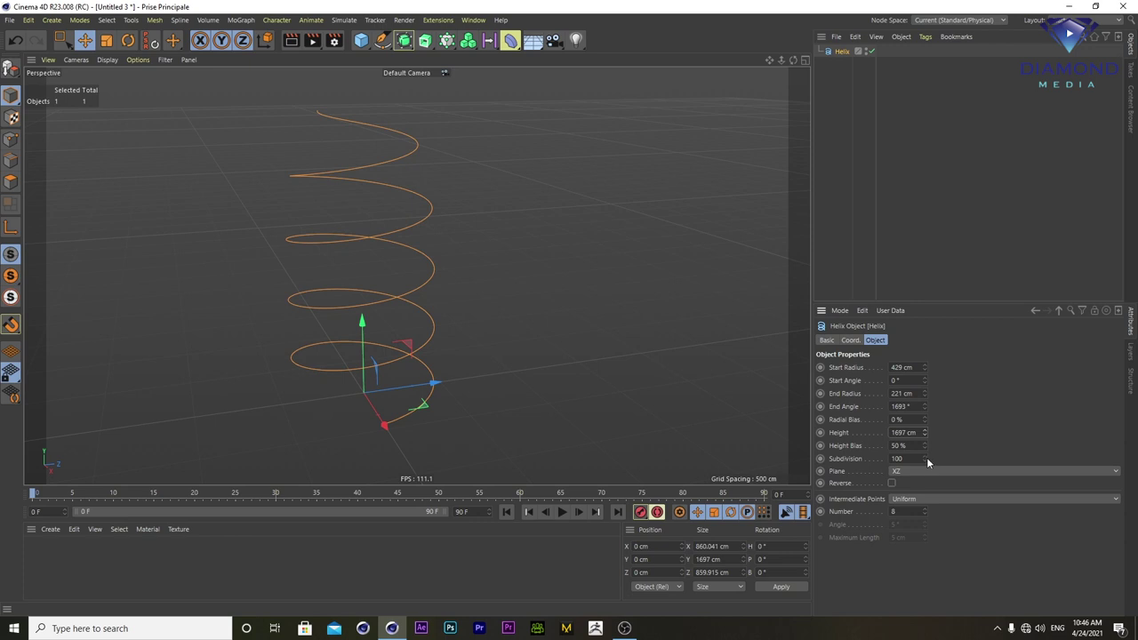
drag(924, 458, 960, 458)
drag(924, 407, 907, 406)
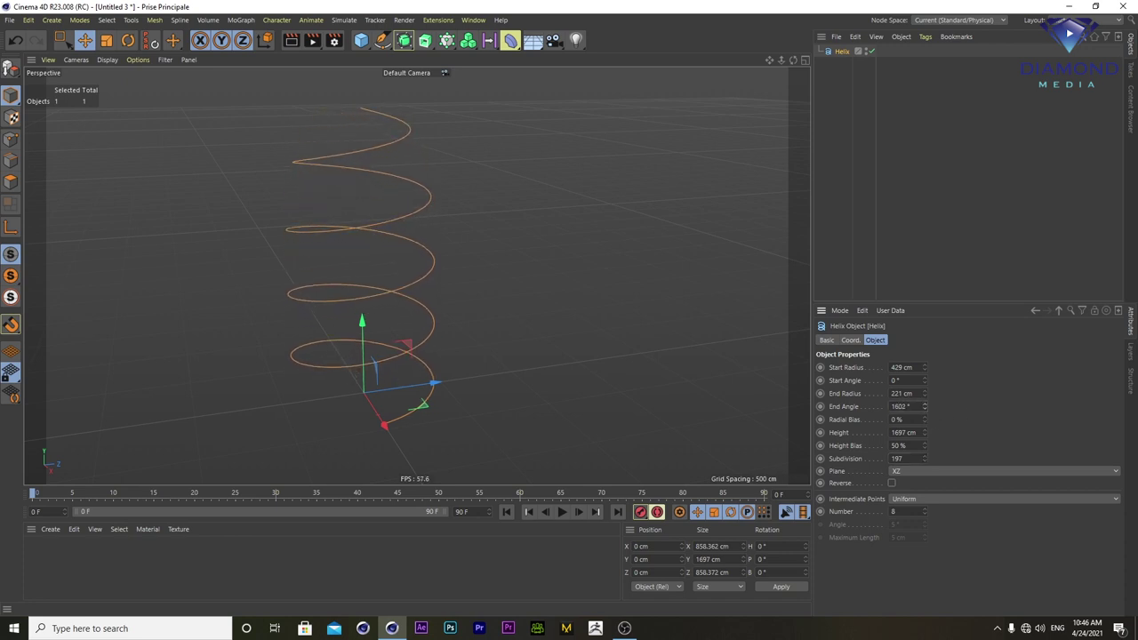
drag(923, 393, 932, 359)
drag(926, 363, 626, 148)
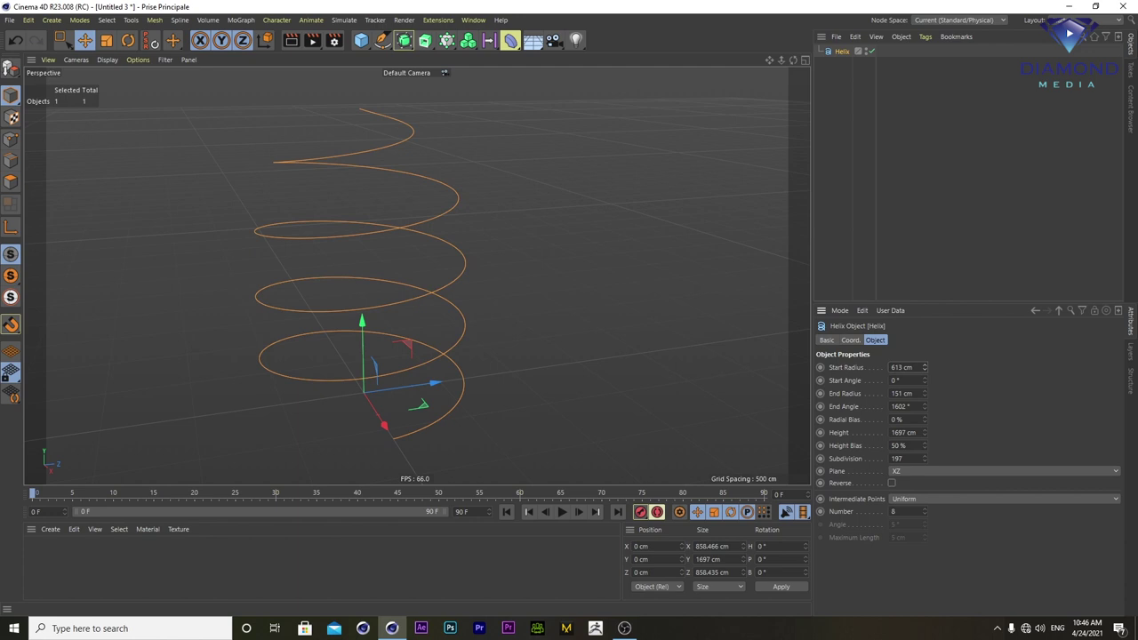
click(363, 41)
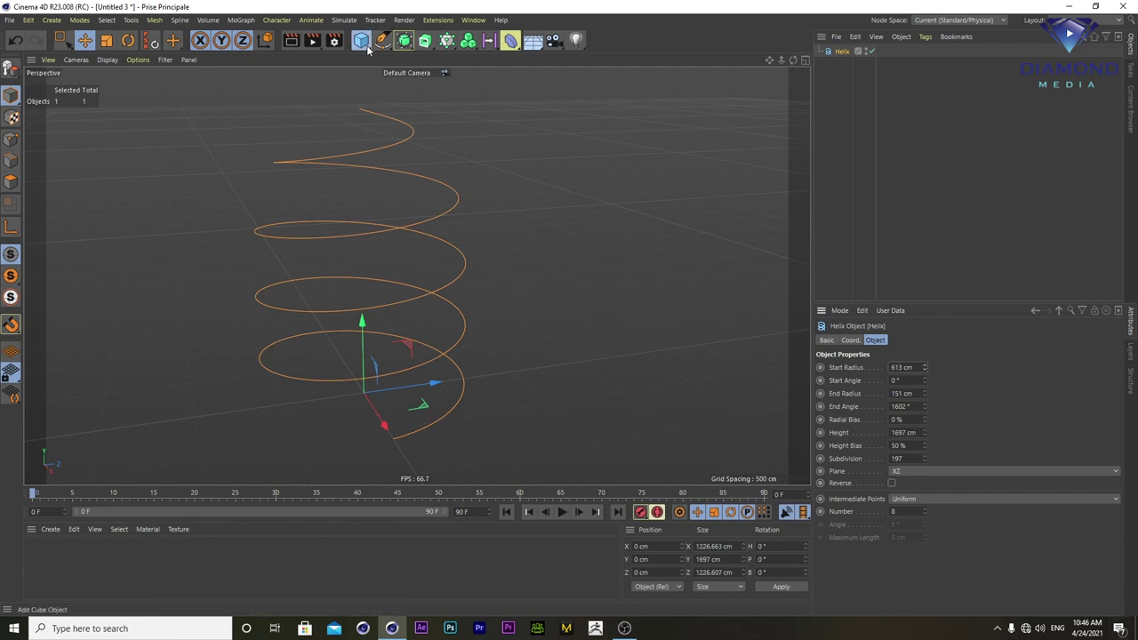
- Add a Plane, lift it to about Y 1518 cm and stretch its width to about 5553 cm
click(460, 77)
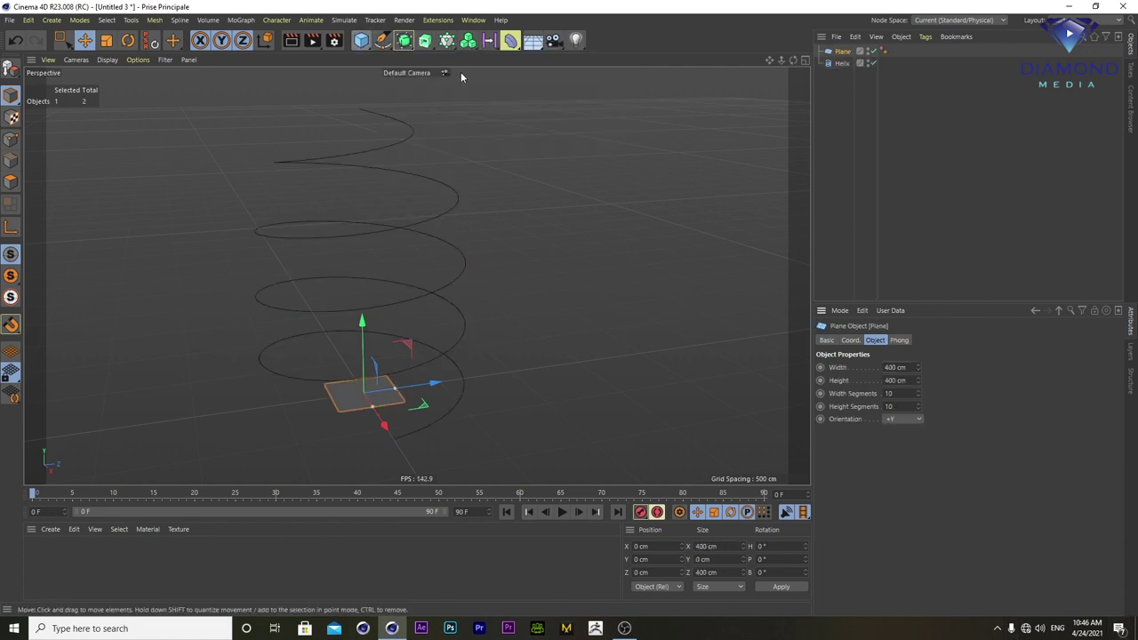
drag(366, 324, 356, 80)
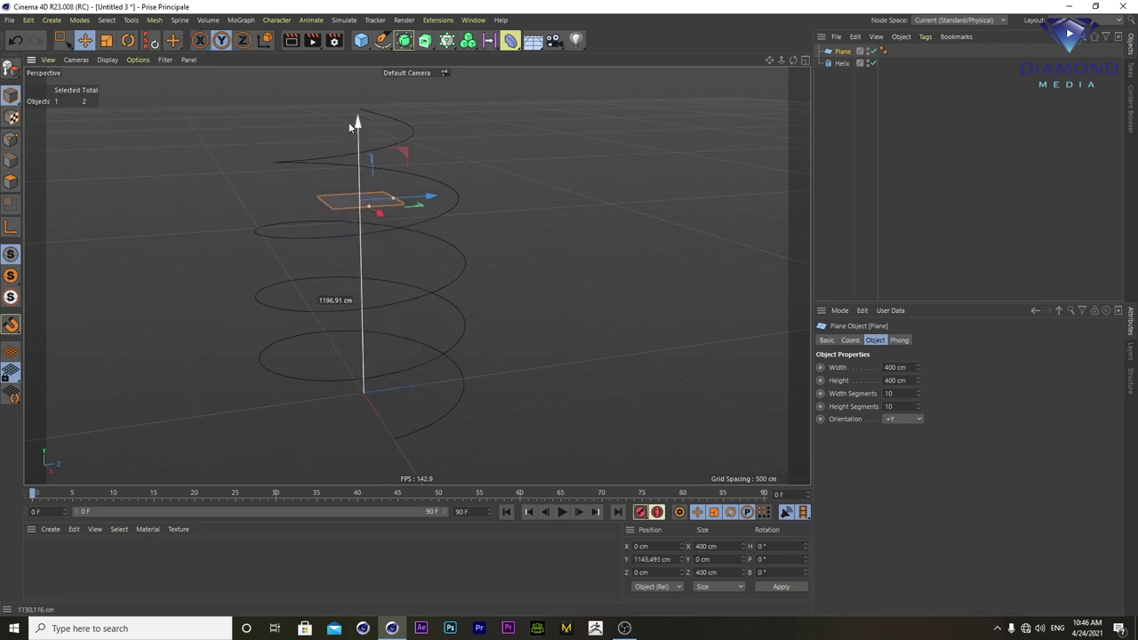
mouse_move(378, 137)
mouse_down()
mouse_move(370, 148)
mouse_move(497, 255)
mouse_move(559, 329)
mouse_up()
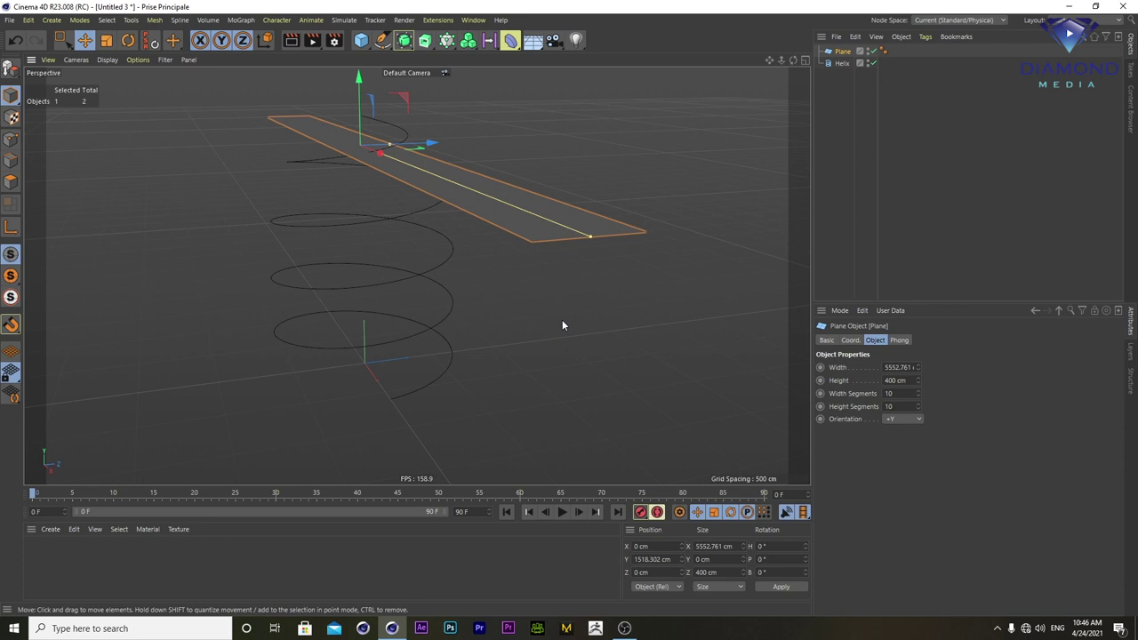
mouse_move(450, 256)
alt+mouse_down()
mouse_move(412, 183)
mouse_move(385, 231)
mouse_move(416, 237)
mouse_move(402, 199)
alt+mouse_up()
click(106, 60)
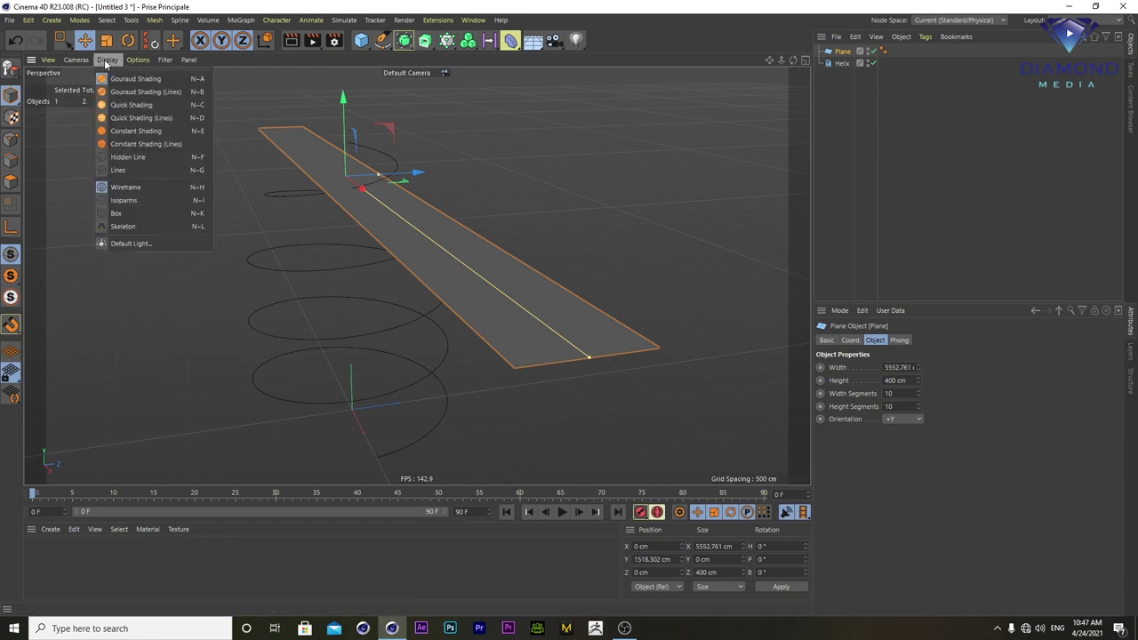
- Switch to Gouraud Shading (Lines) and give the plane 50 width and 20 height segments
click(122, 92)
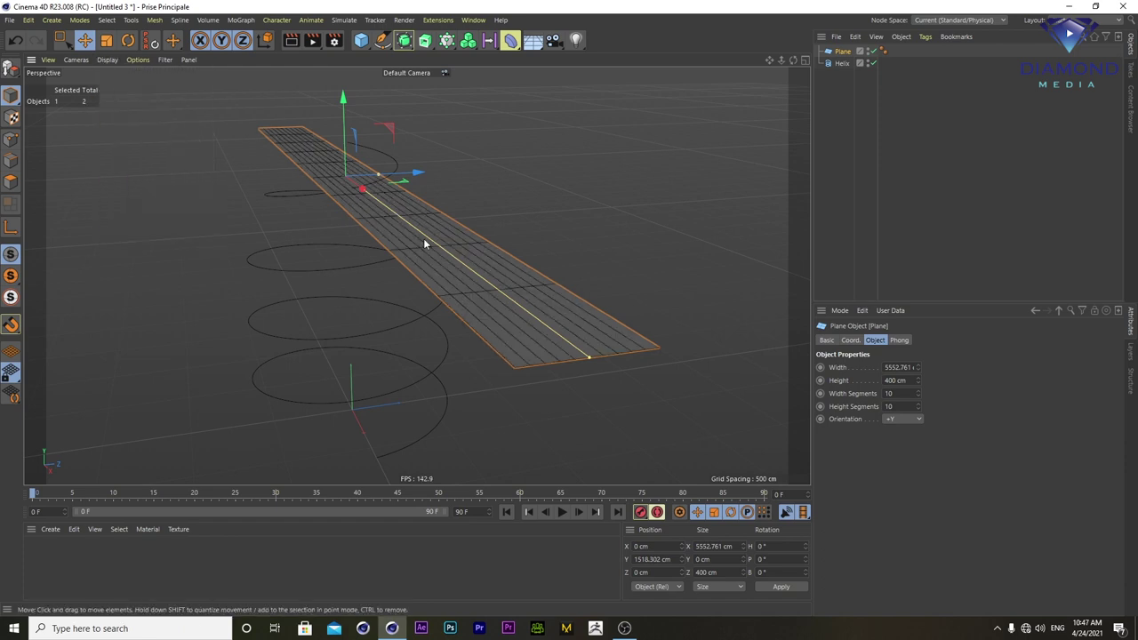
click(889, 406)
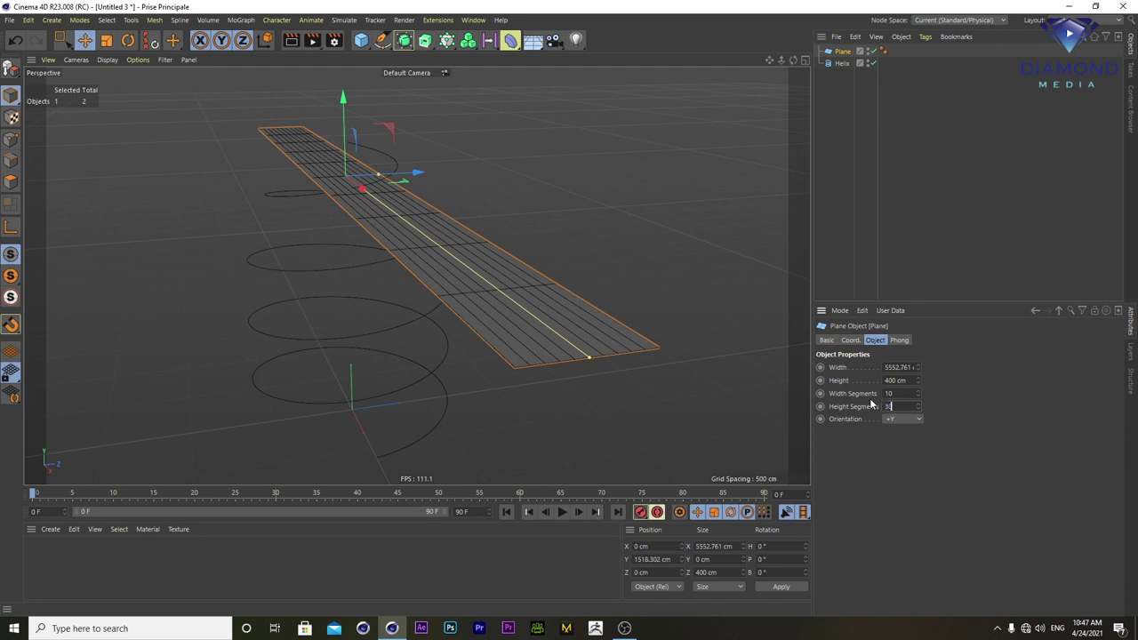
text(30)
key(Return)
text(20)
key(Return)
key(Return)
text(0)
key(Return)
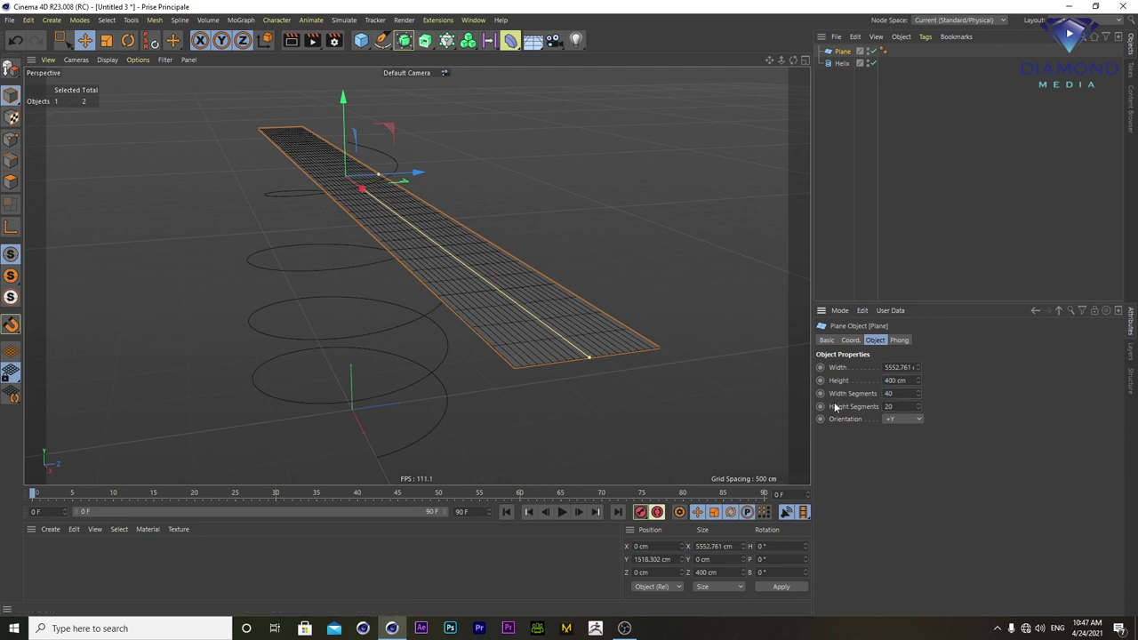
text(50)
key(Return)
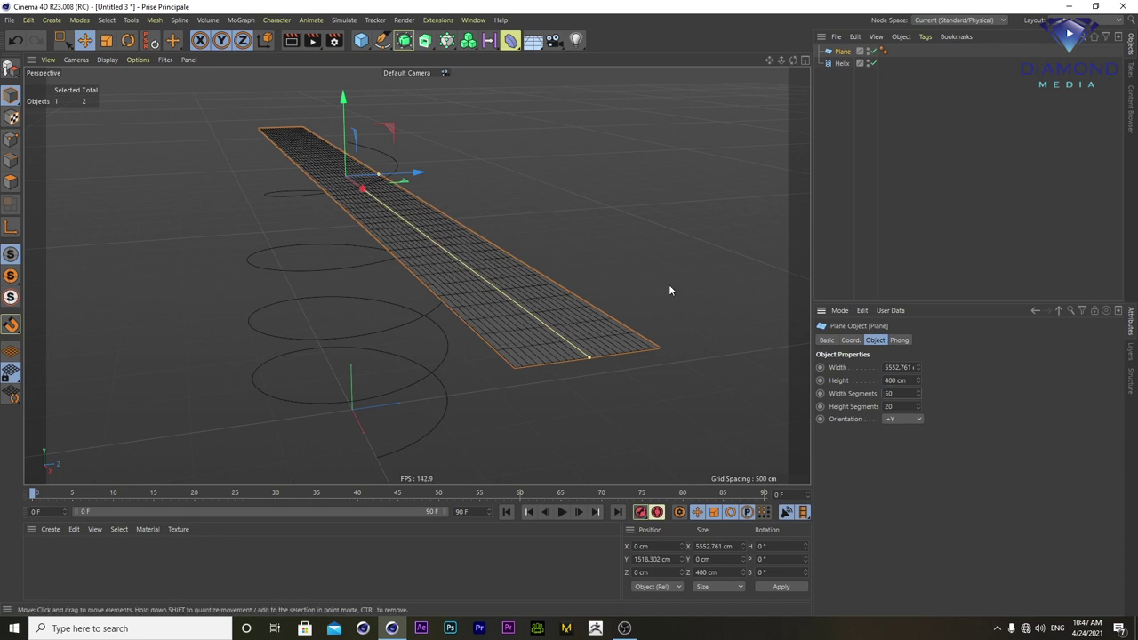
- Stretch the plane's height to about 759 cm and make it editable
mouse_move(384, 332)
alt+mouse_down()
mouse_move(433, 318)
mouse_move(442, 295)
mouse_move(400, 311)
mouse_move(402, 298)
alt+mouse_up()
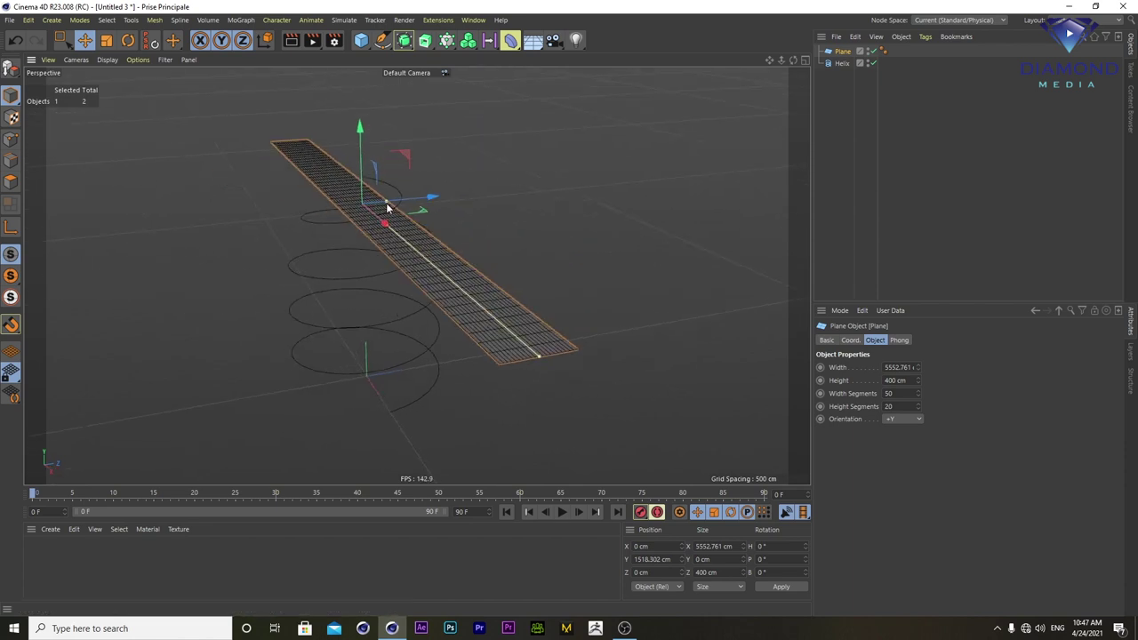
drag(387, 206, 409, 209)
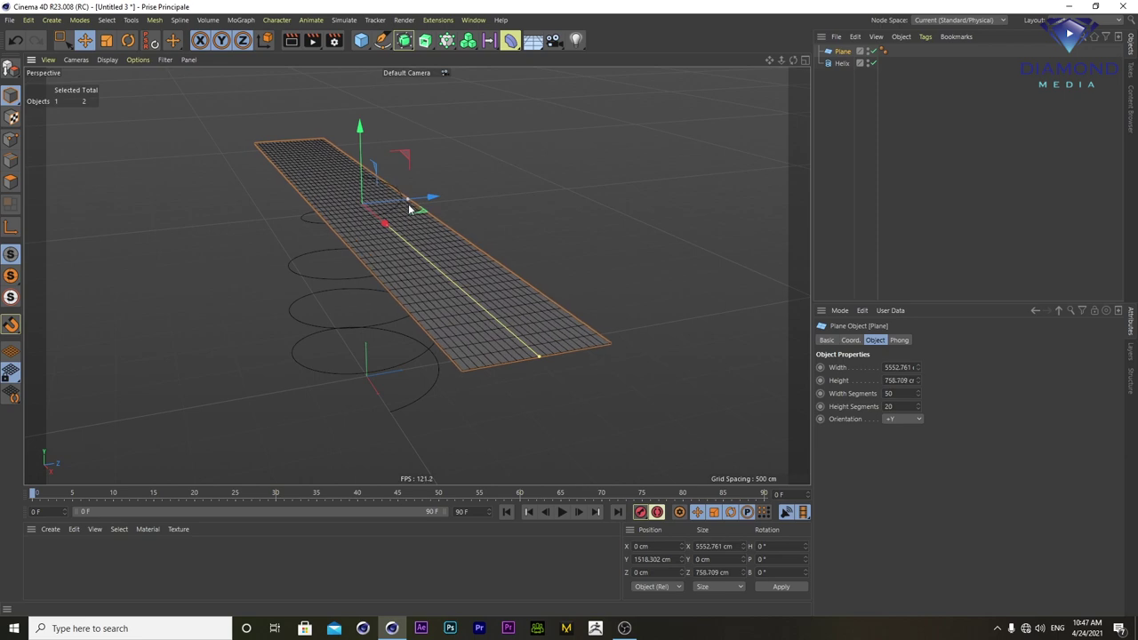
mouse_move(324, 312)
alt+mouse_down()
mouse_move(355, 318)
mouse_move(388, 361)
mouse_move(404, 312)
alt+mouse_up()
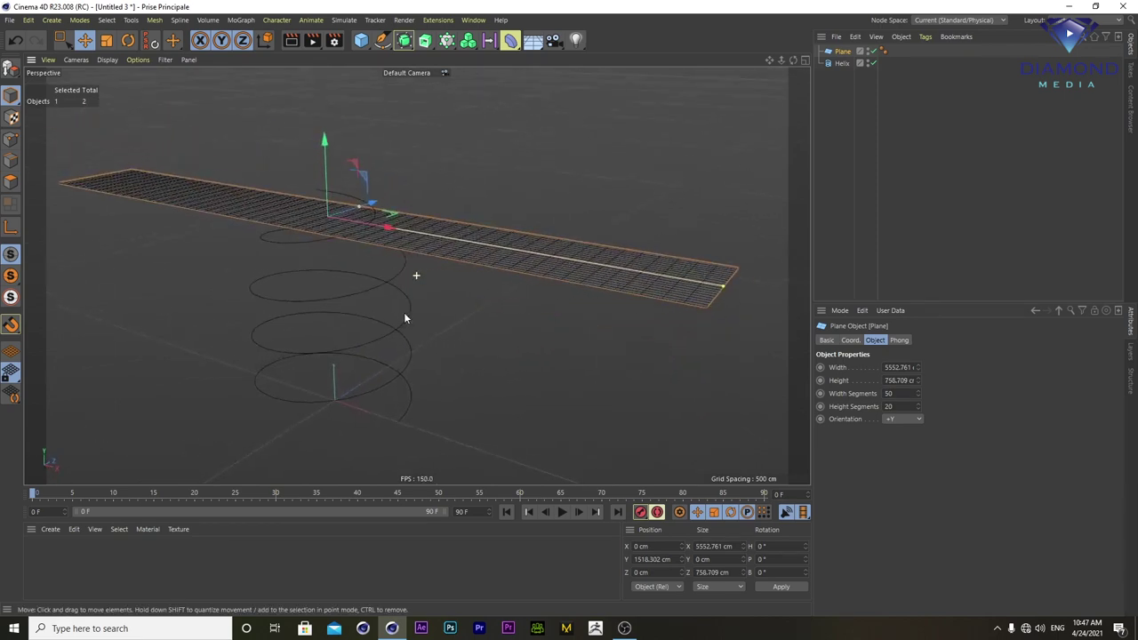
click(11, 69)
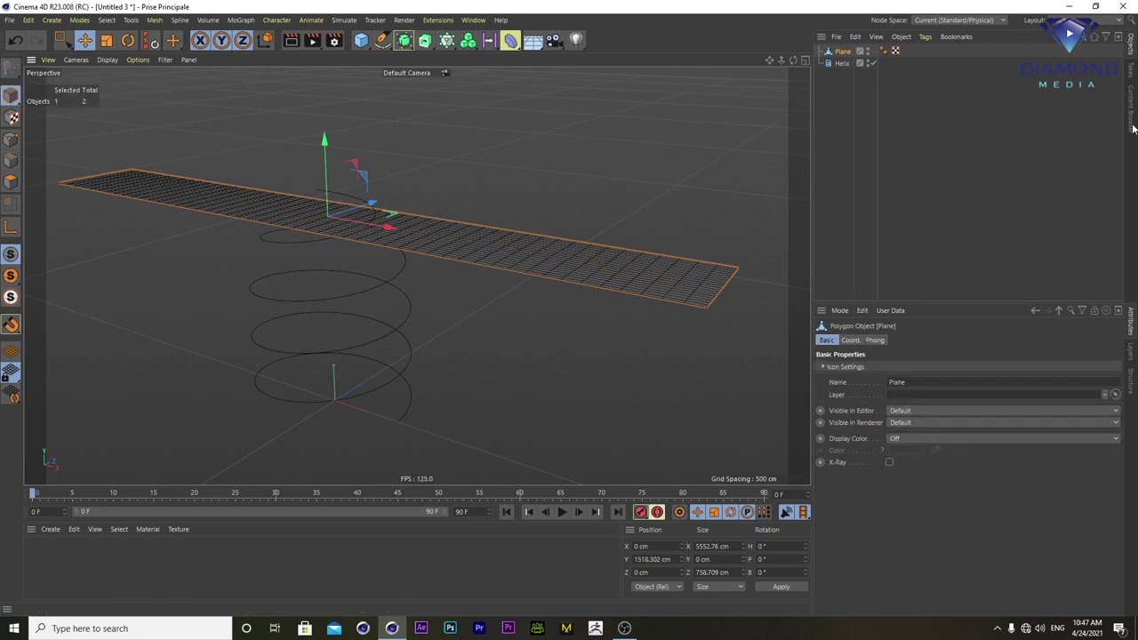
- Add a Spline Wrap under the Plane, link the Helix as its spline, and set Mode to Keep Length
click(510, 40)
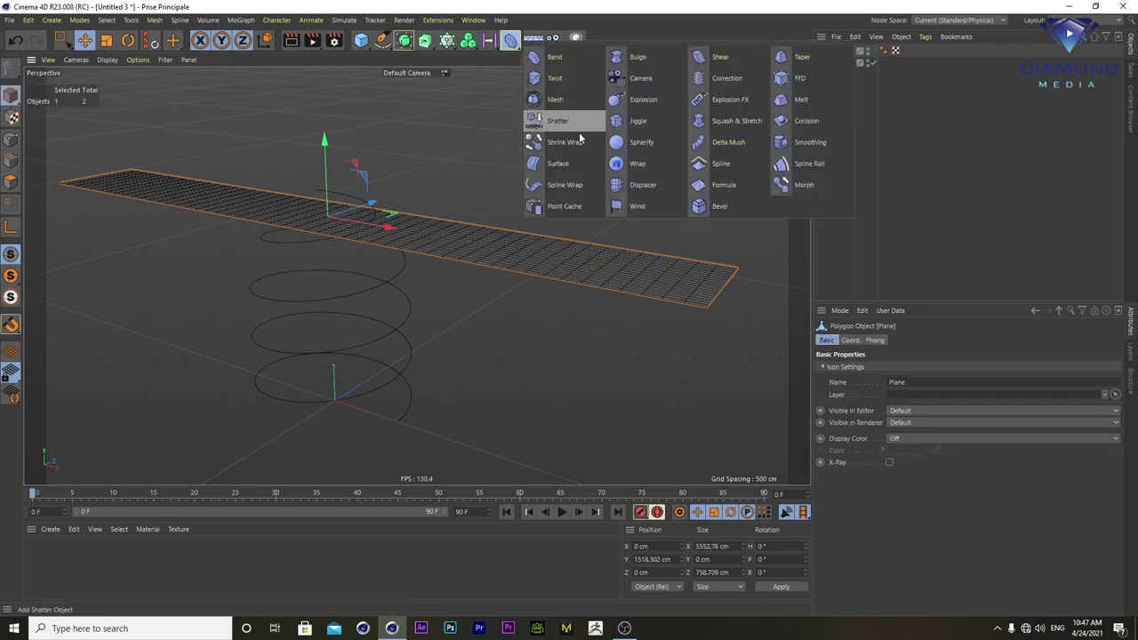
click(567, 185)
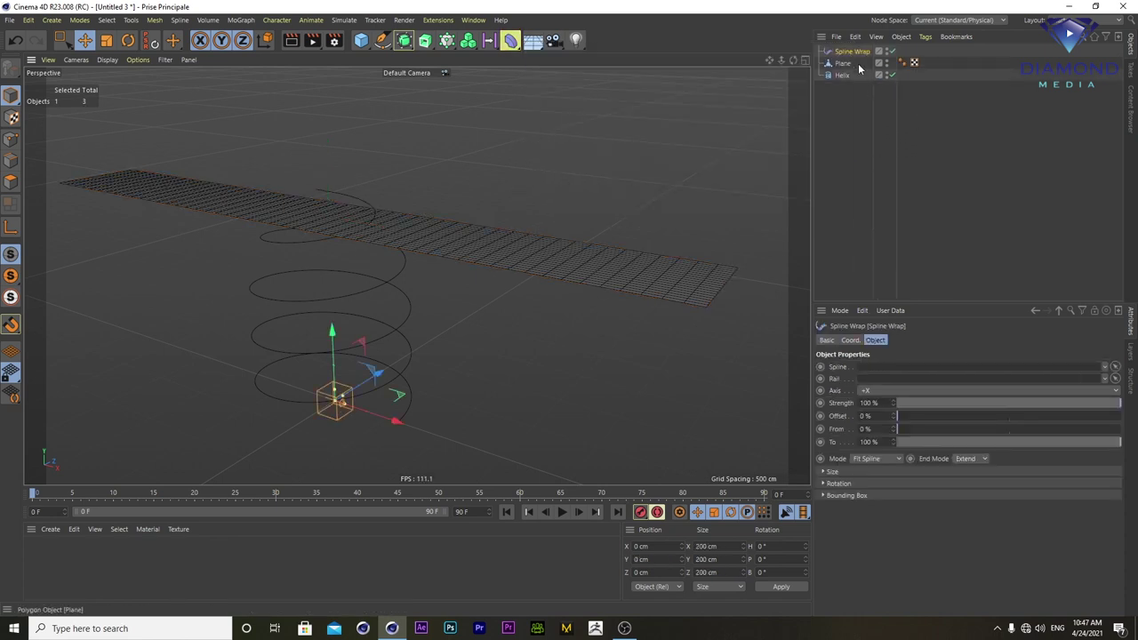
drag(849, 59, 851, 71)
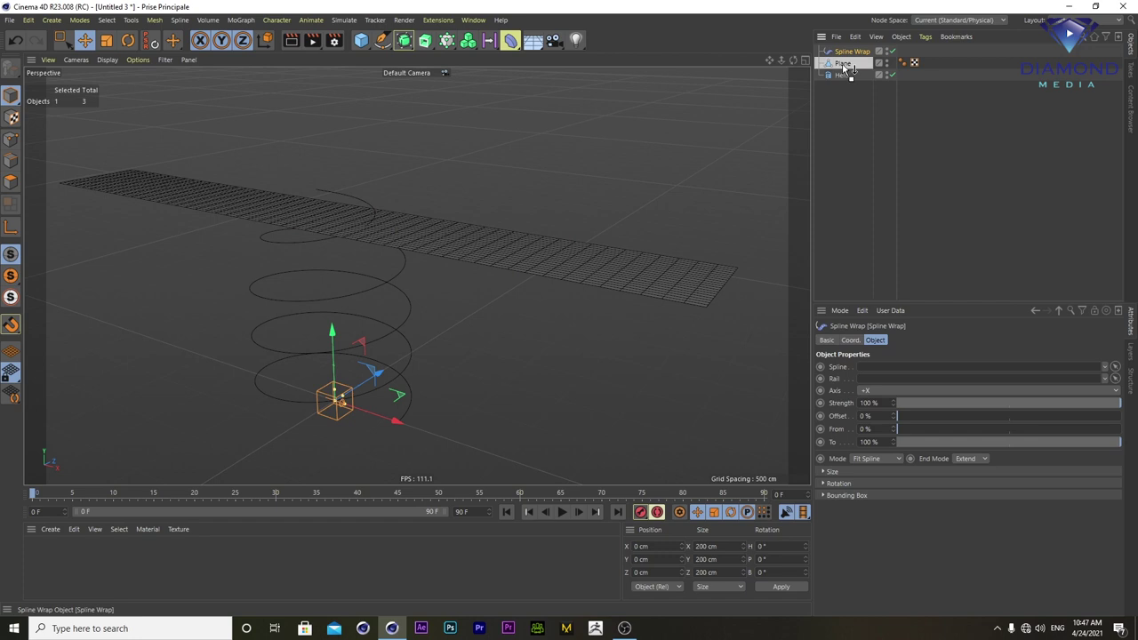
drag(849, 70, 844, 68)
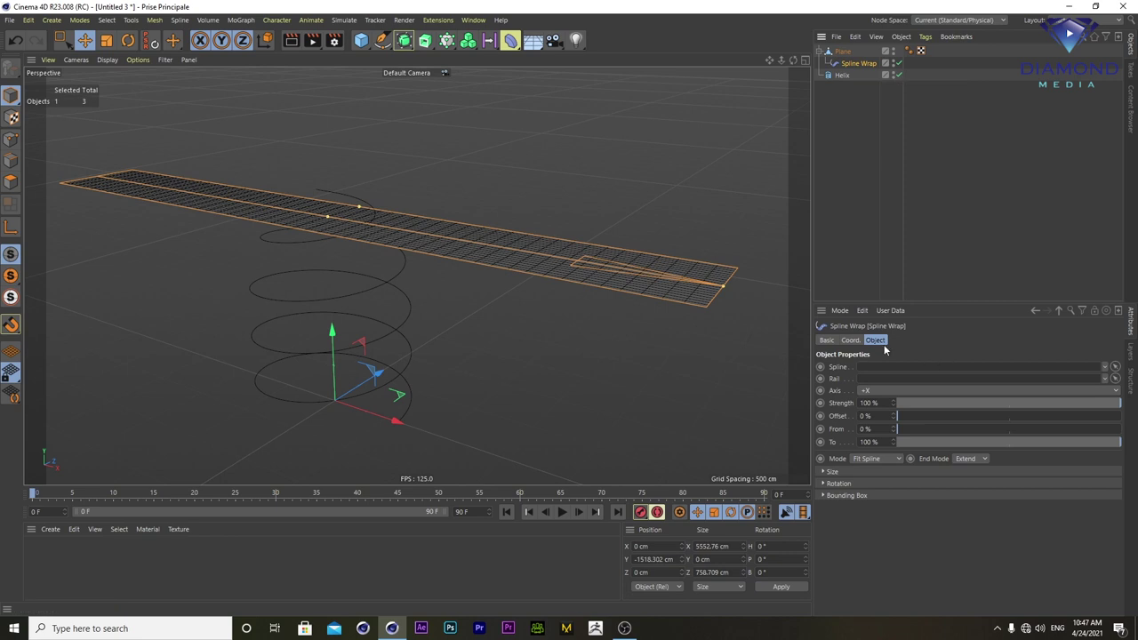
drag(836, 79, 885, 365)
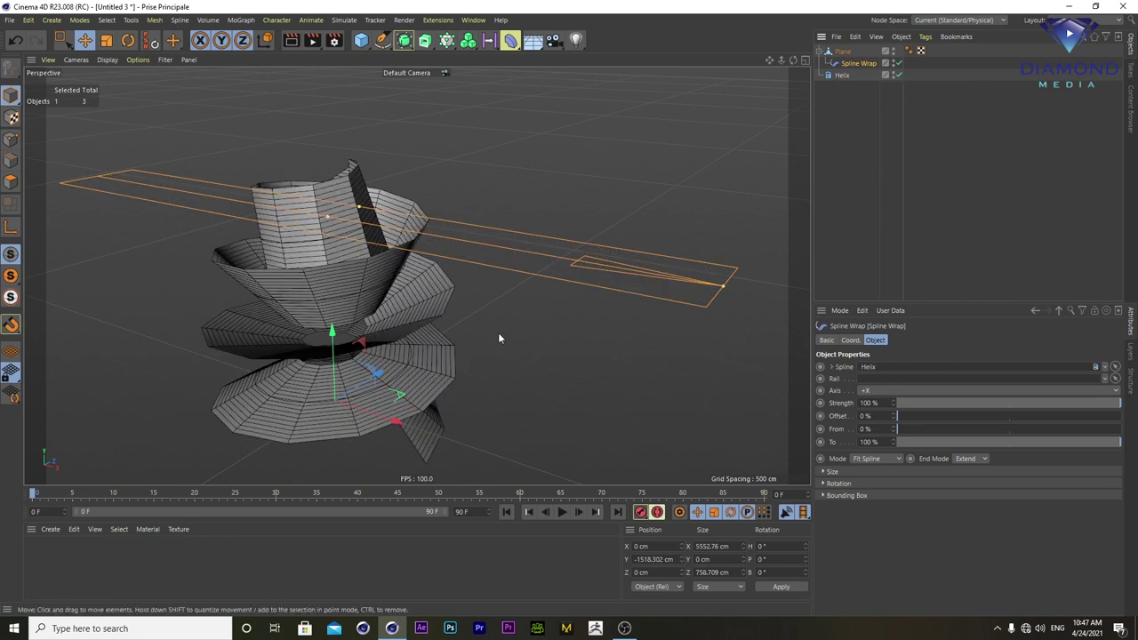
click(885, 460)
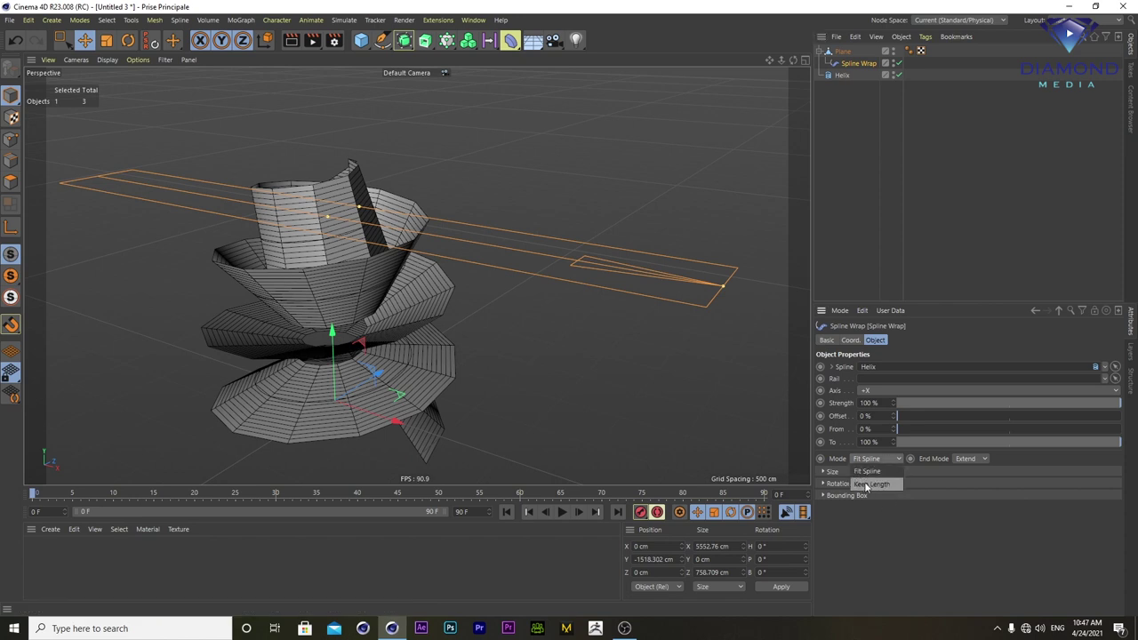
click(880, 485)
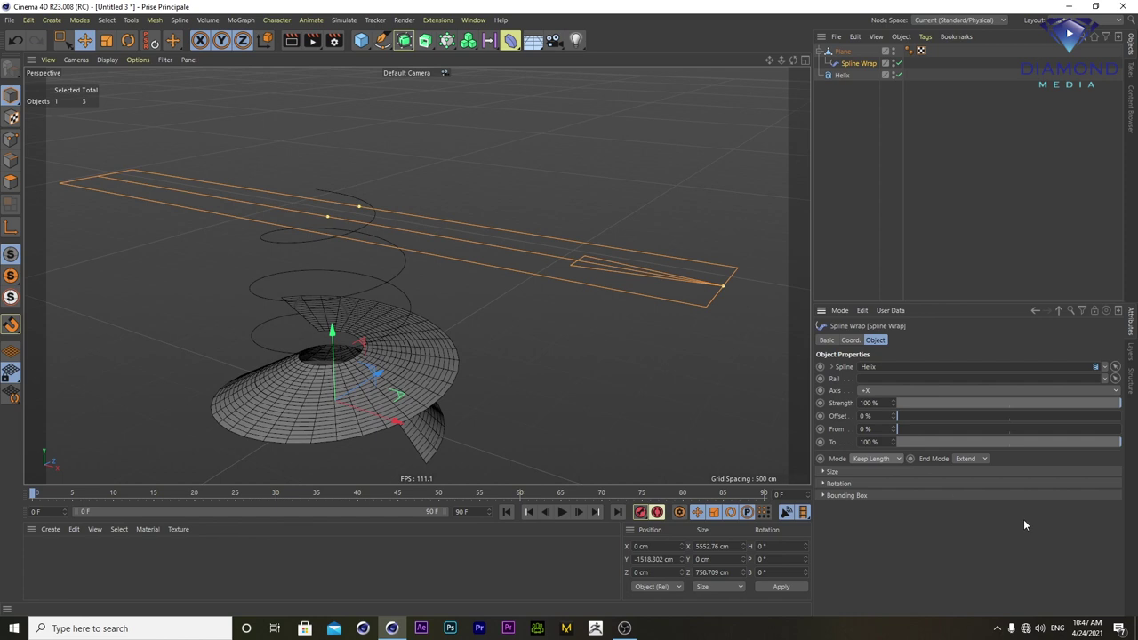
mouse_move(894, 417)
mouse_down()
mouse_move(1083, 417)
mouse_move(883, 422)
mouse_up()
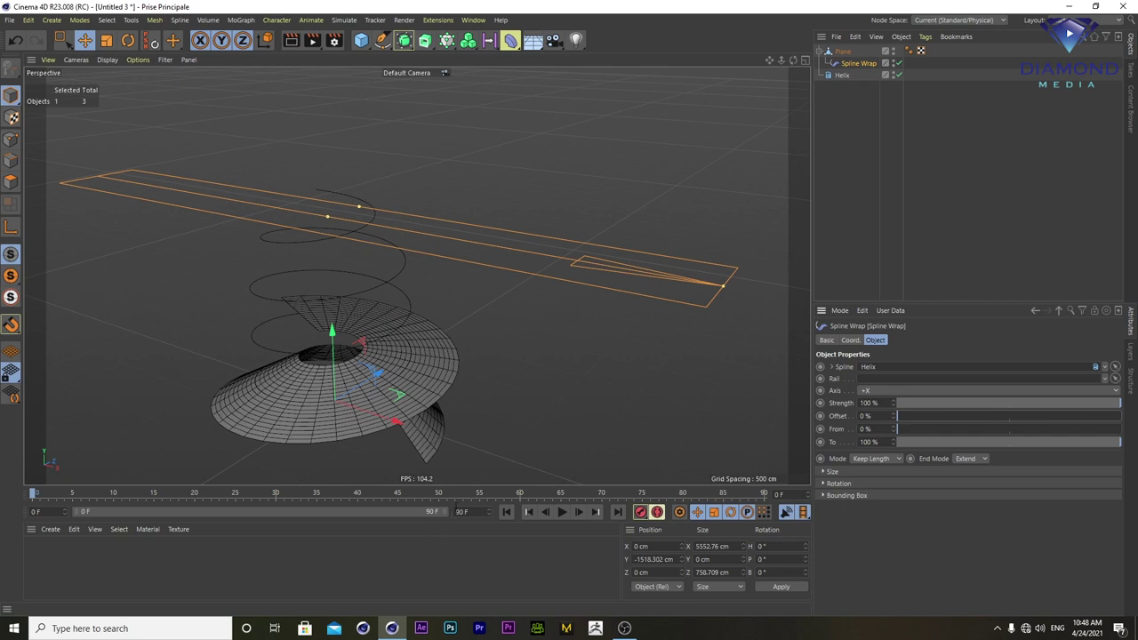
- Set the end frame to 200 and keyframe the wrap's Offset and From at frame 0
double_click(464, 511)
text(200)
key(Return)
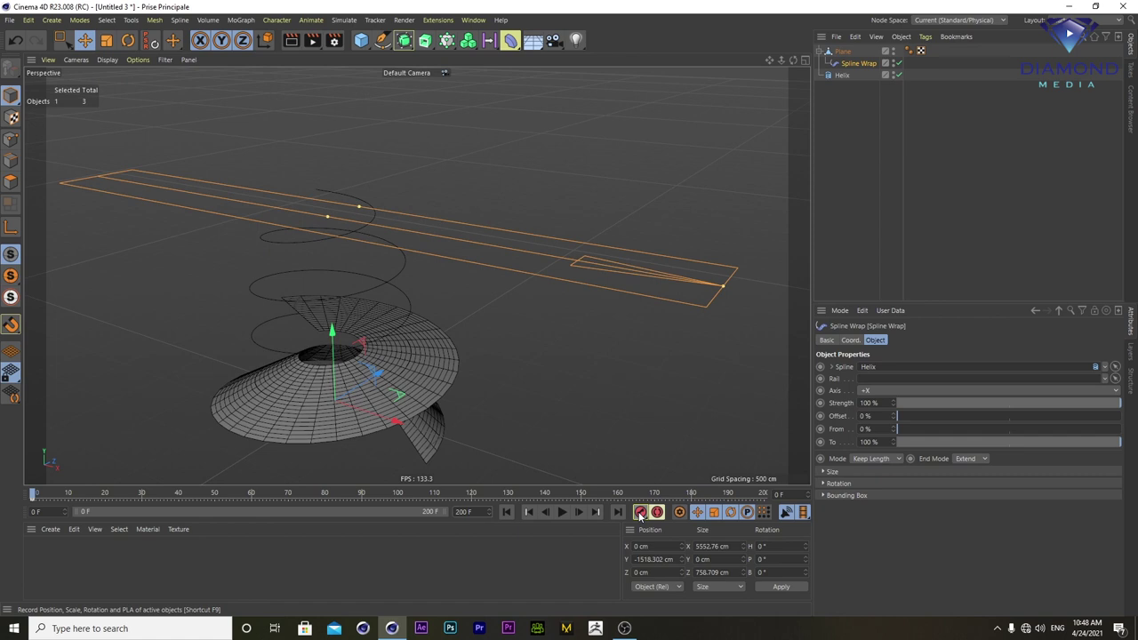
click(820, 416)
click(821, 430)
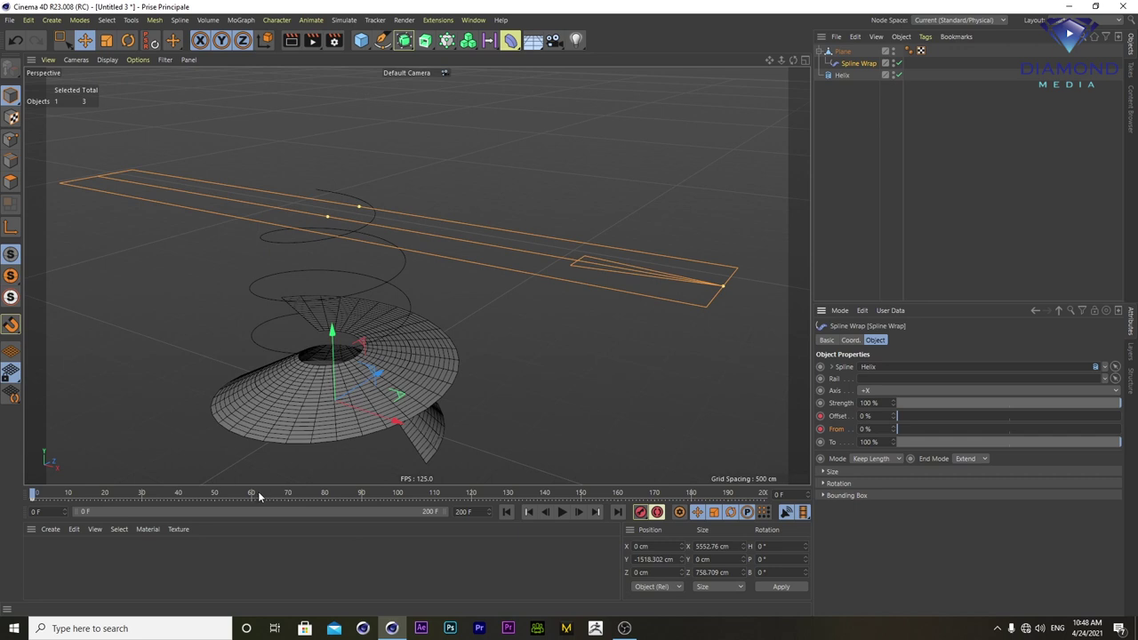
- Move to frame 120 and slide the wrap Offset to 100% along the helix
drag(1045, 402, 977, 404)
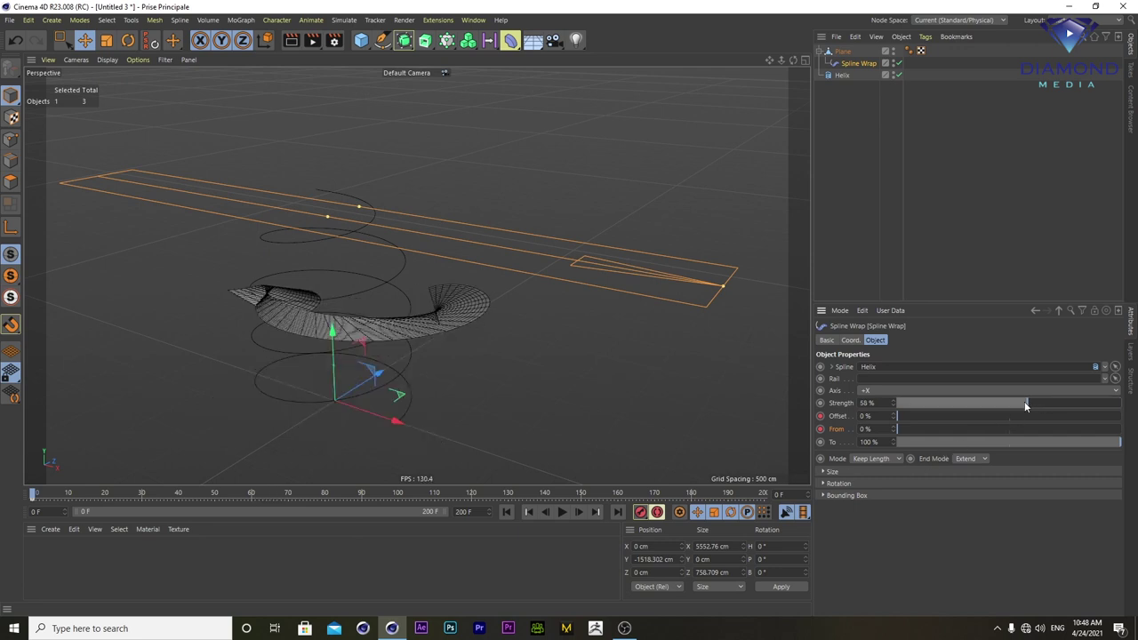
key(ctrl+z)
drag(1013, 442, 883, 445)
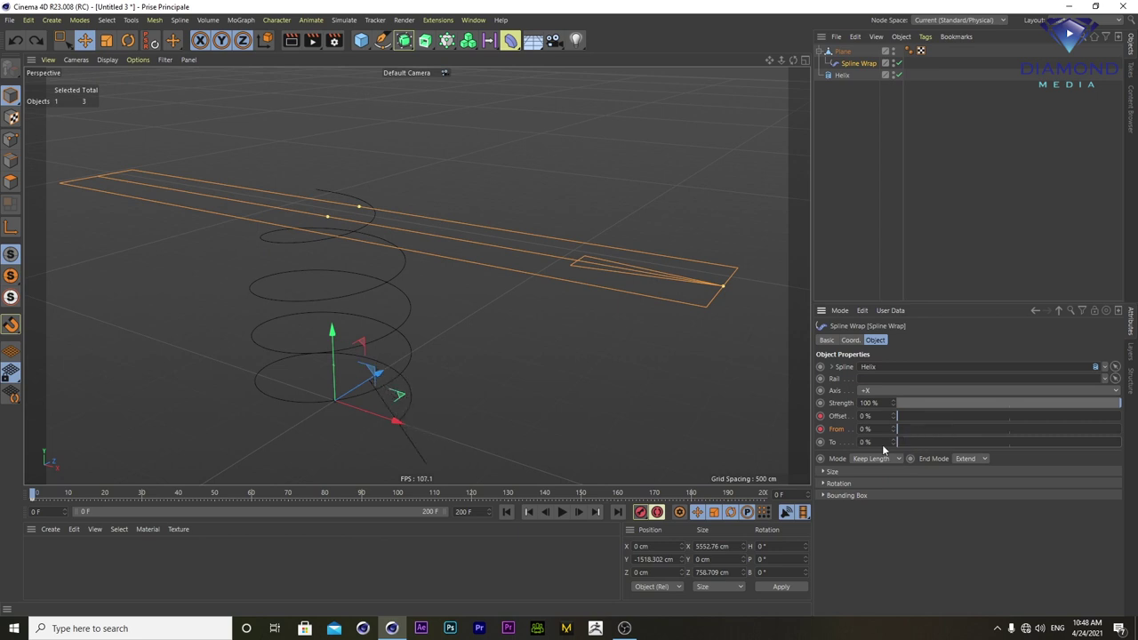
key(ctrl+z)
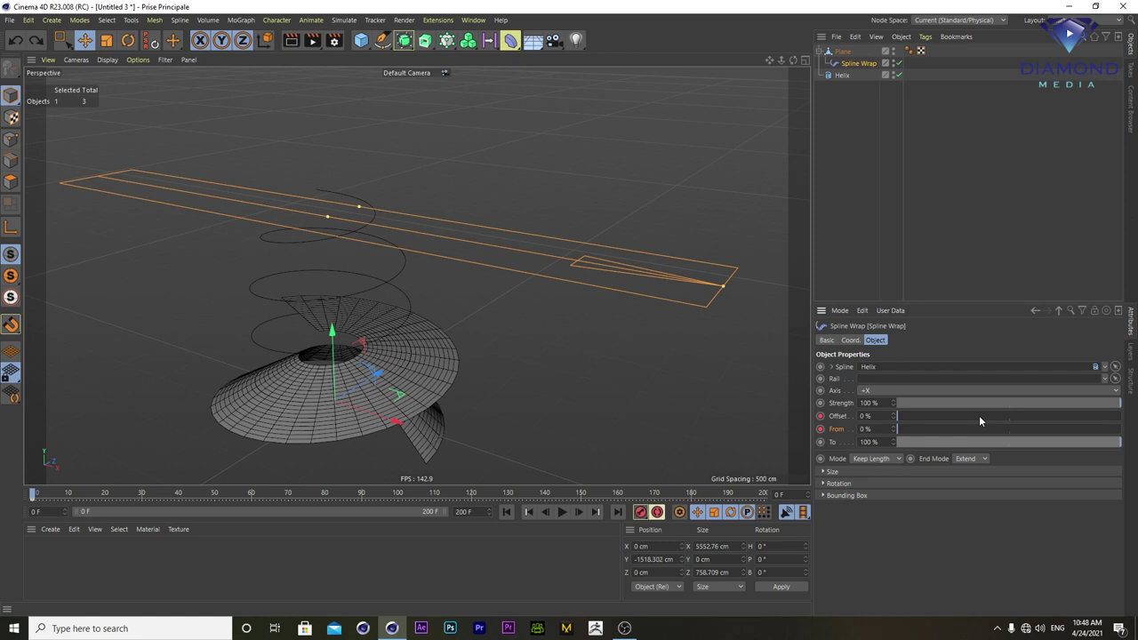
drag(436, 494, 472, 495)
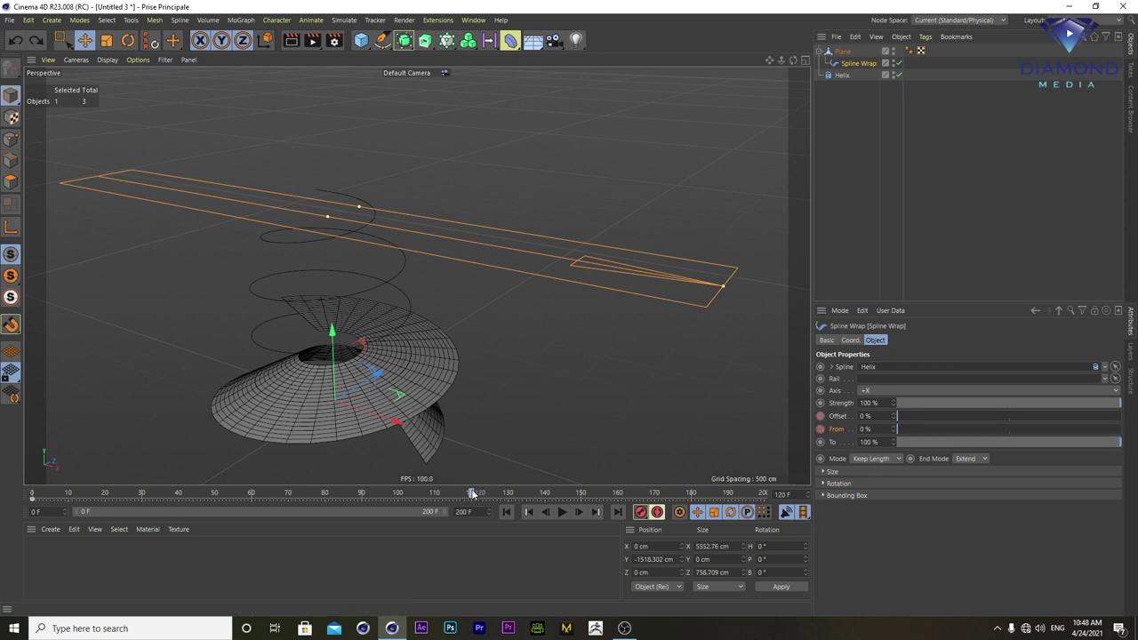
mouse_move(905, 416)
mouse_down()
mouse_move(1127, 420)
mouse_move(799, 455)
mouse_up()
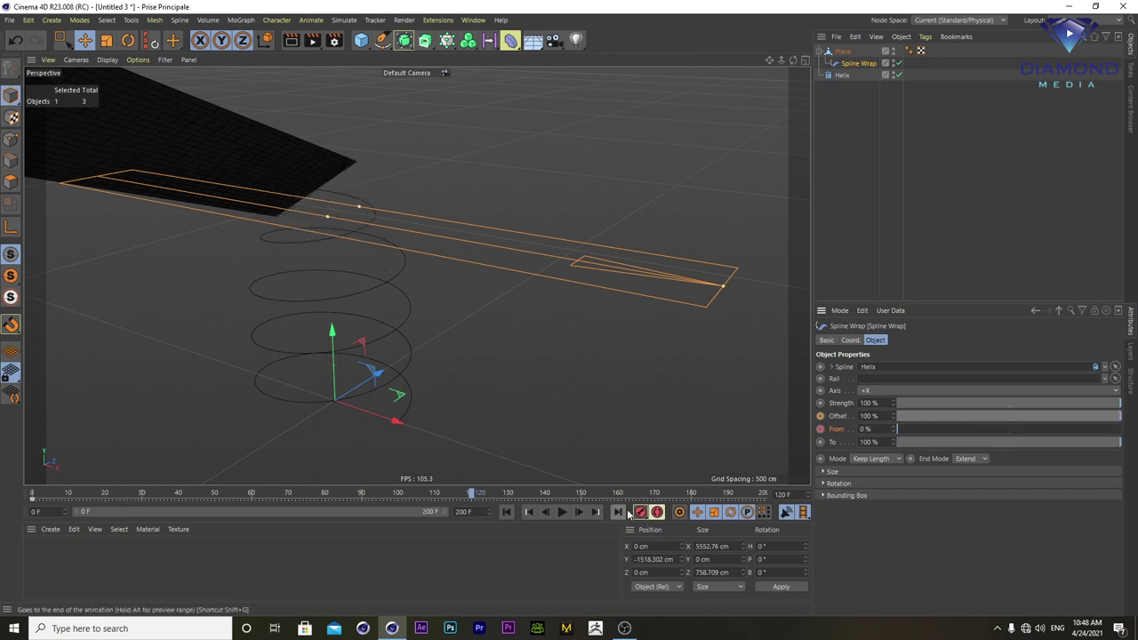
click(820, 416)
drag(898, 416, 1122, 418)
click(820, 416)
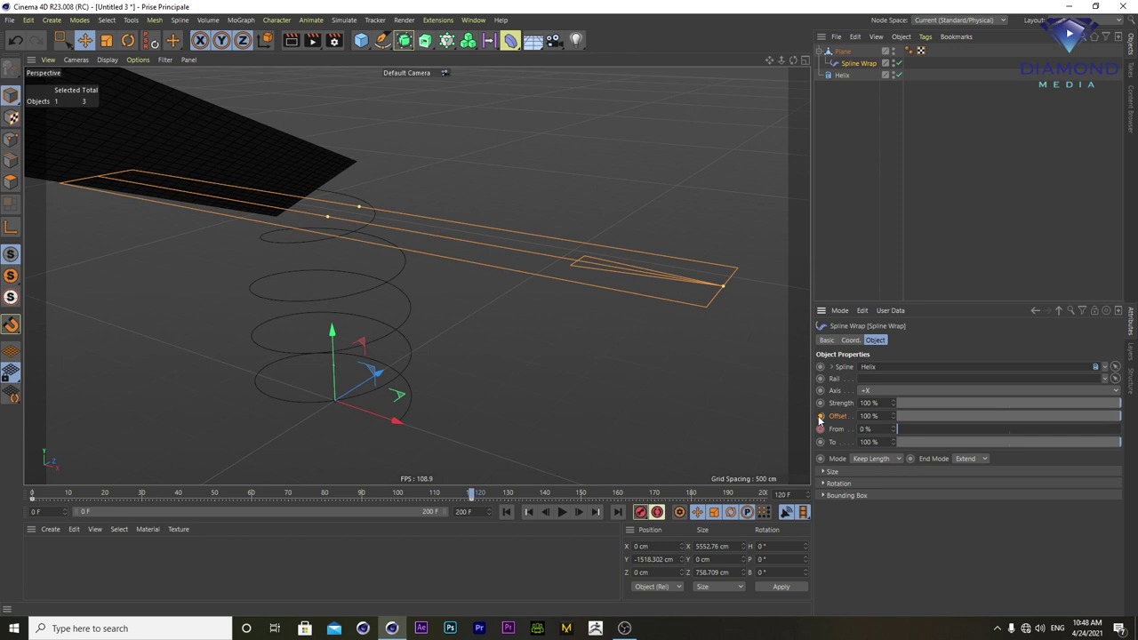
mouse_move(471, 493)
mouse_down()
mouse_move(34, 500)
mouse_move(458, 499)
mouse_move(409, 504)
mouse_move(425, 505)
mouse_up()
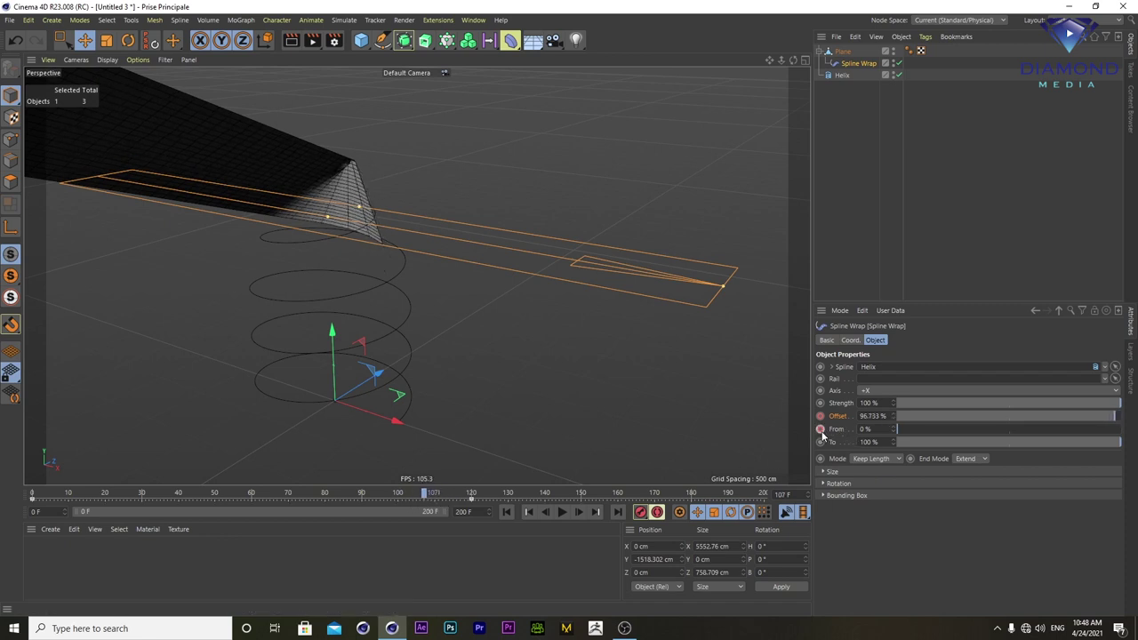
drag(471, 498, 546, 501)
drag(916, 428, 971, 434)
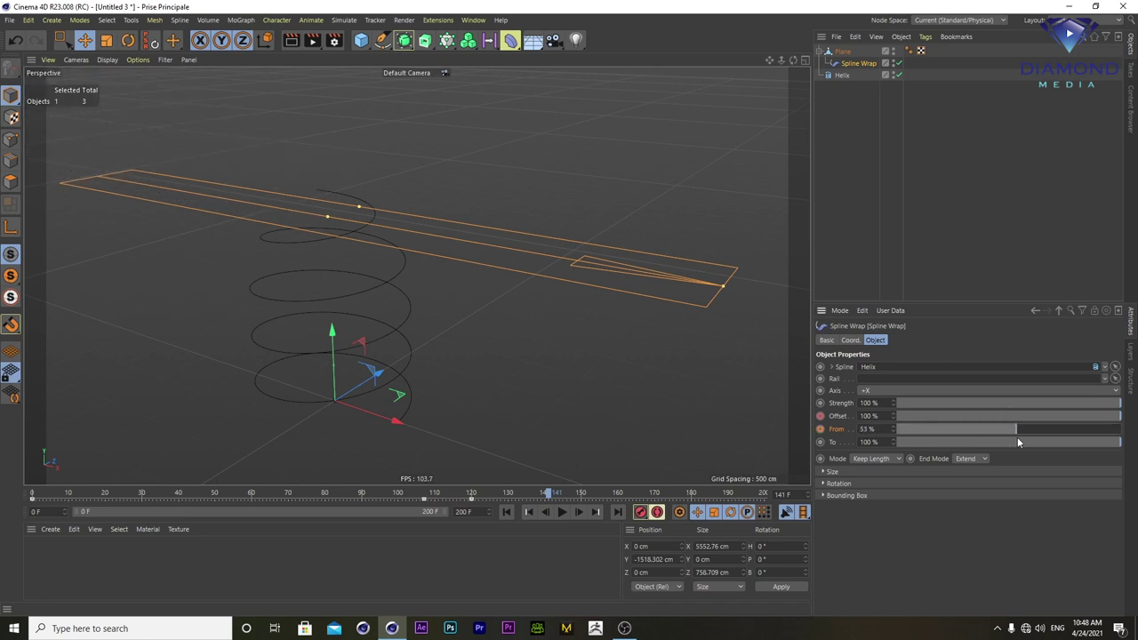
mouse_move(546, 499)
mouse_down()
mouse_move(313, 499)
mouse_move(336, 499)
mouse_up()
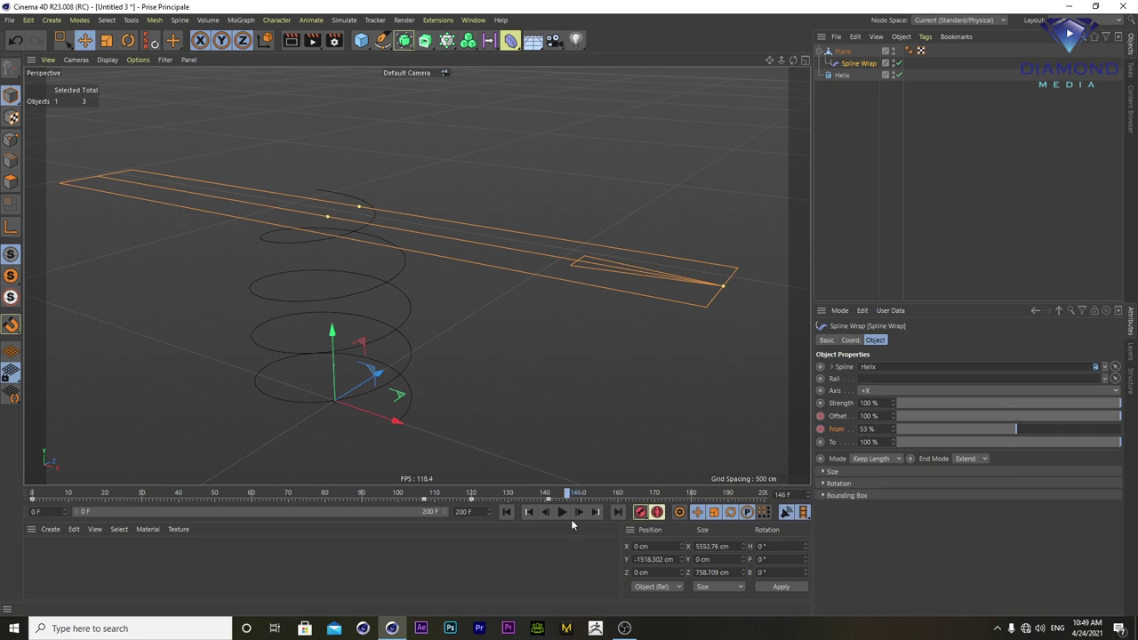
mouse_move(242, 516)
mouse_down()
mouse_move(380, 554)
mouse_move(295, 563)
mouse_move(346, 566)
mouse_up()
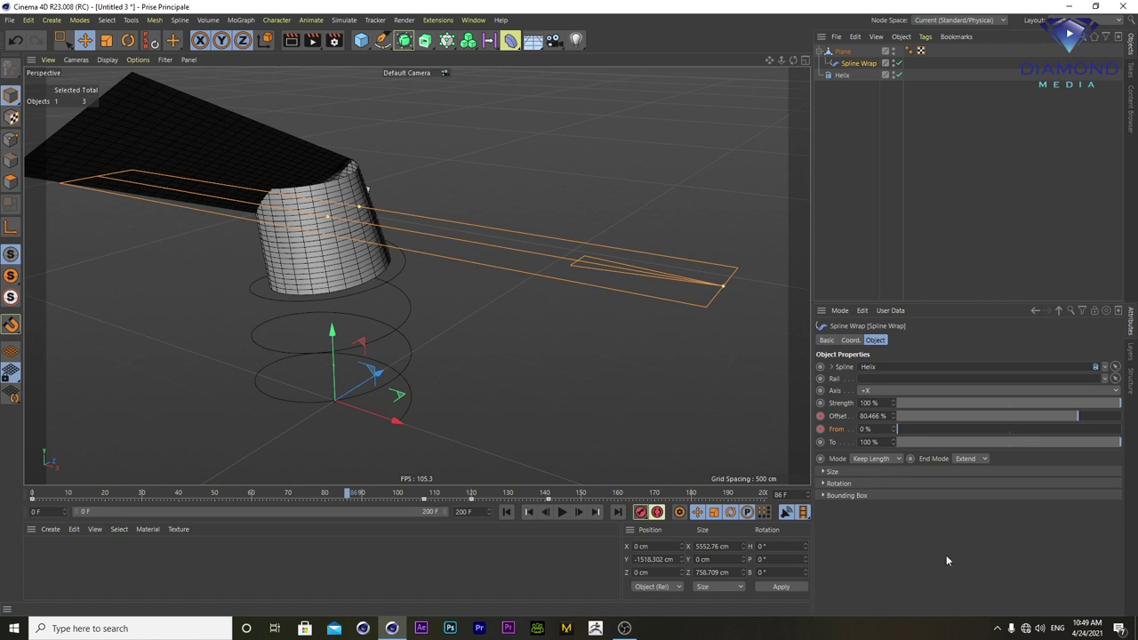
- Pull down both ends of the Spline Wrap Size curve to taper the strip
click(823, 472)
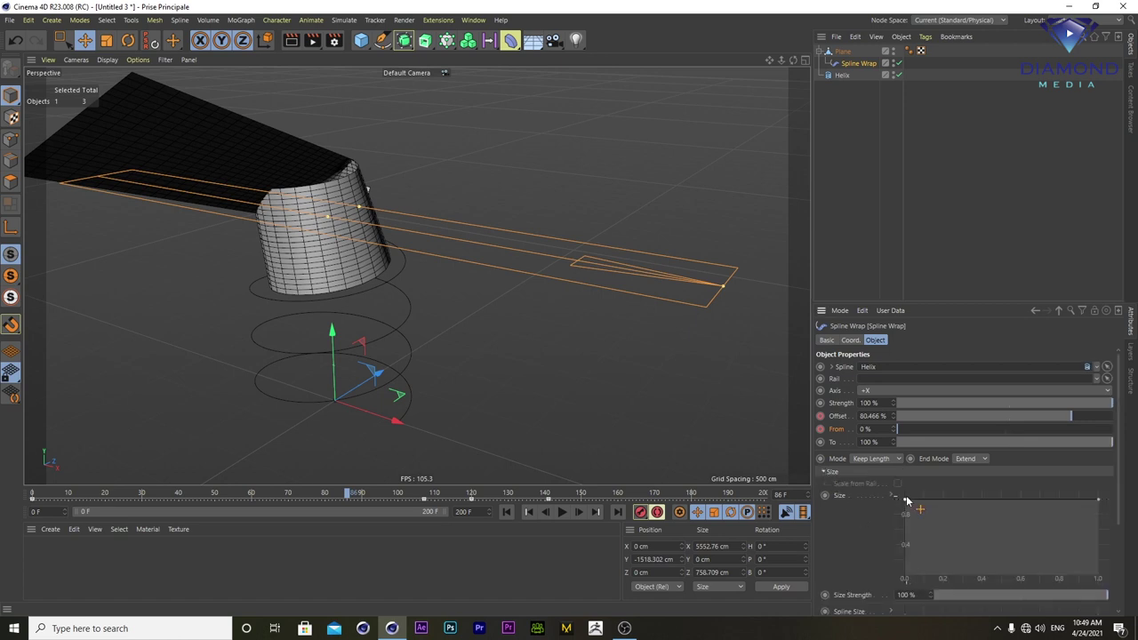
drag(1099, 500, 1097, 564)
drag(905, 500, 906, 544)
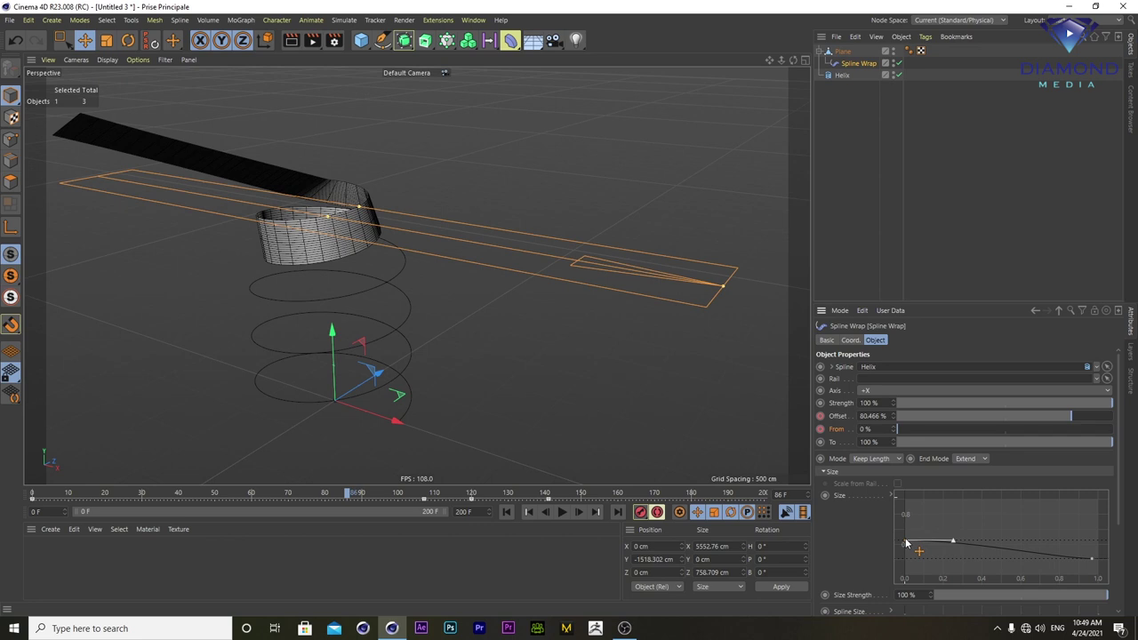
click(823, 472)
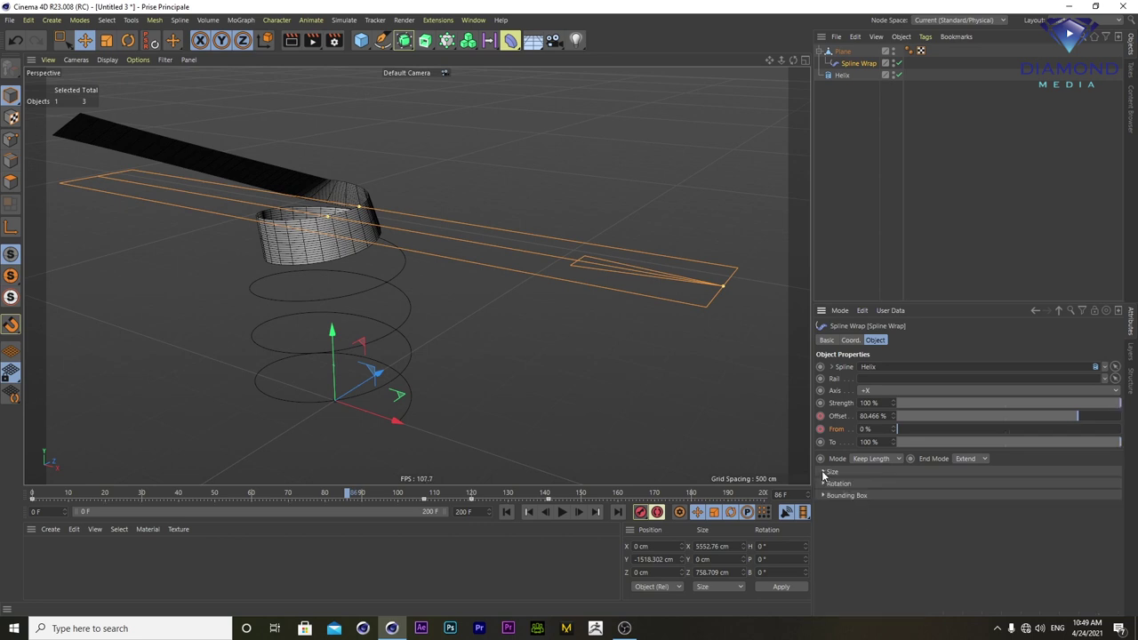
- Raise the Rotation curve's start point to twist the strip, then replay from the first frame
click(823, 484)
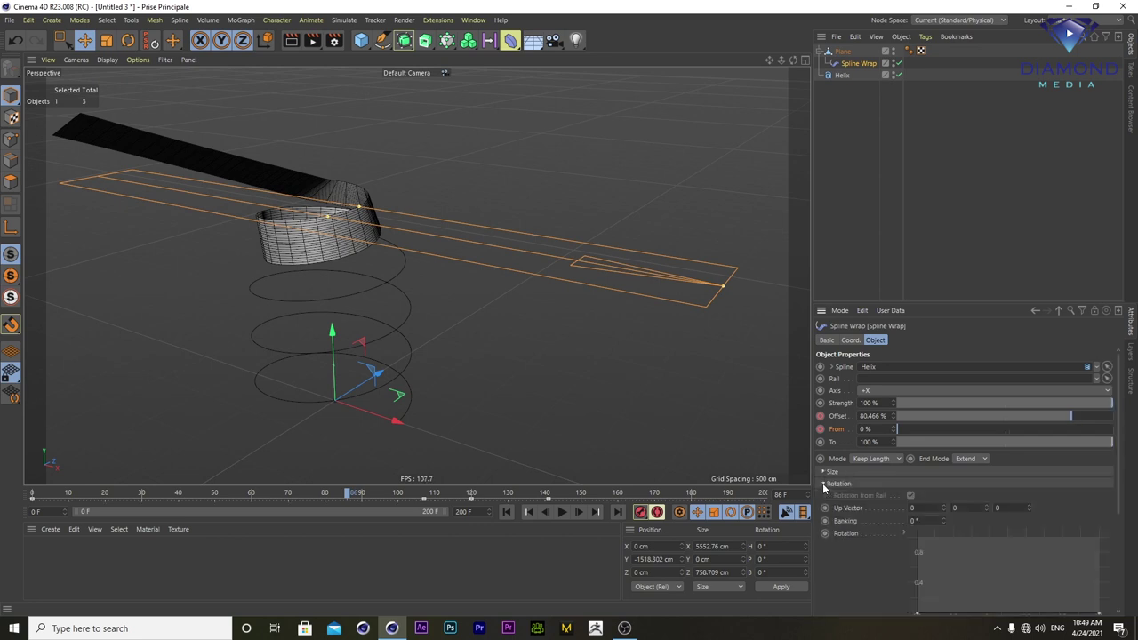
scroll(918, 610, down, 1)
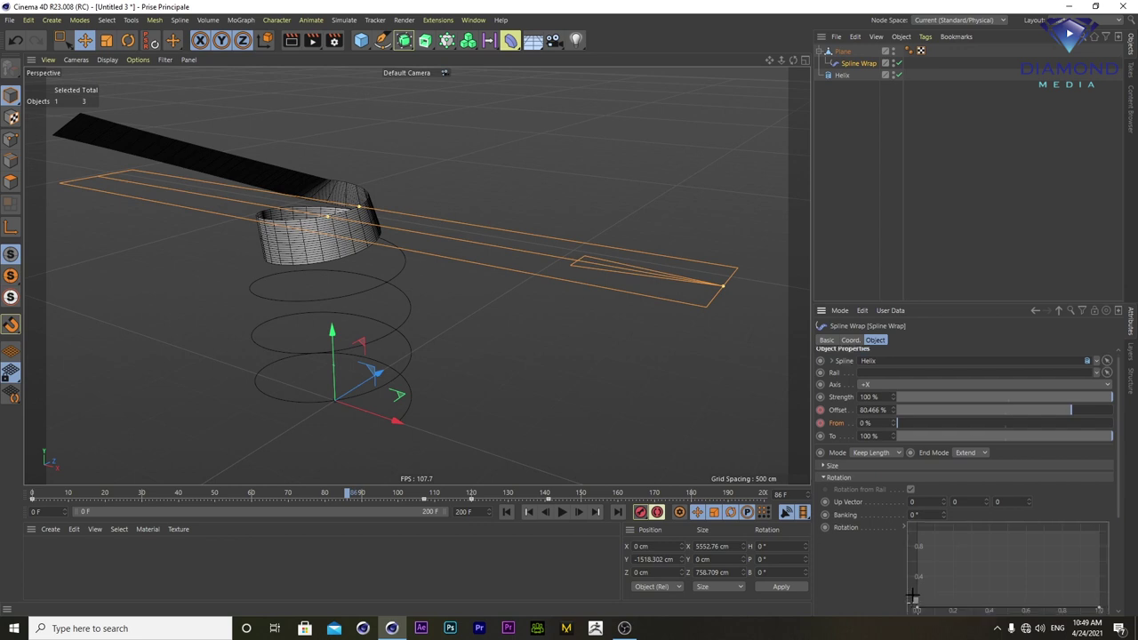
mouse_move(916, 612)
mouse_down()
mouse_move(918, 587)
mouse_move(913, 595)
mouse_up()
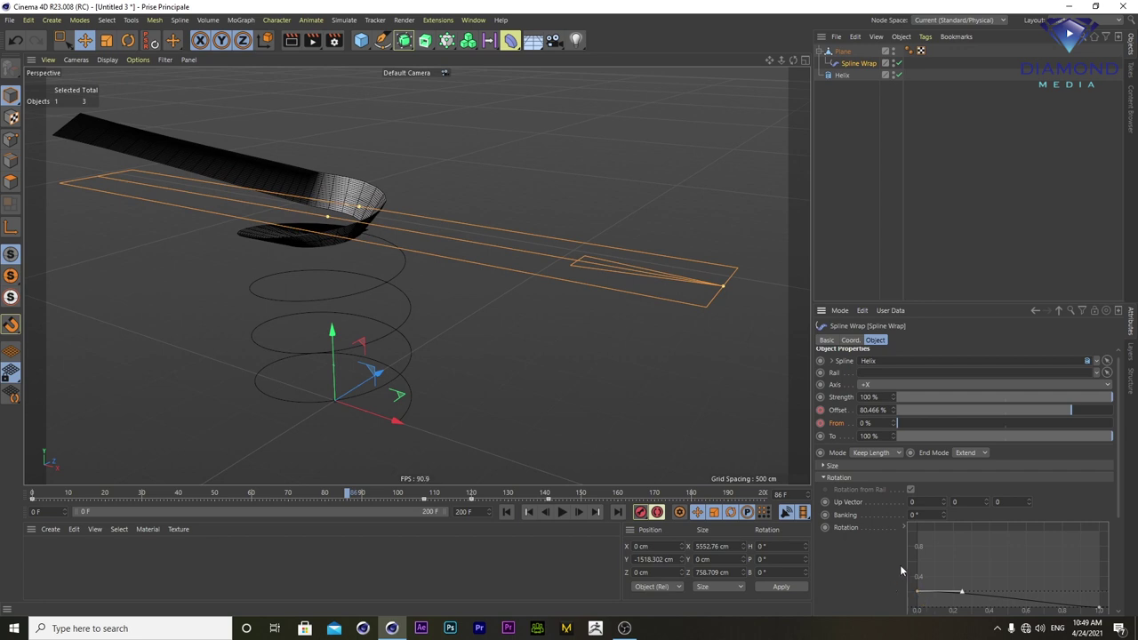
click(824, 479)
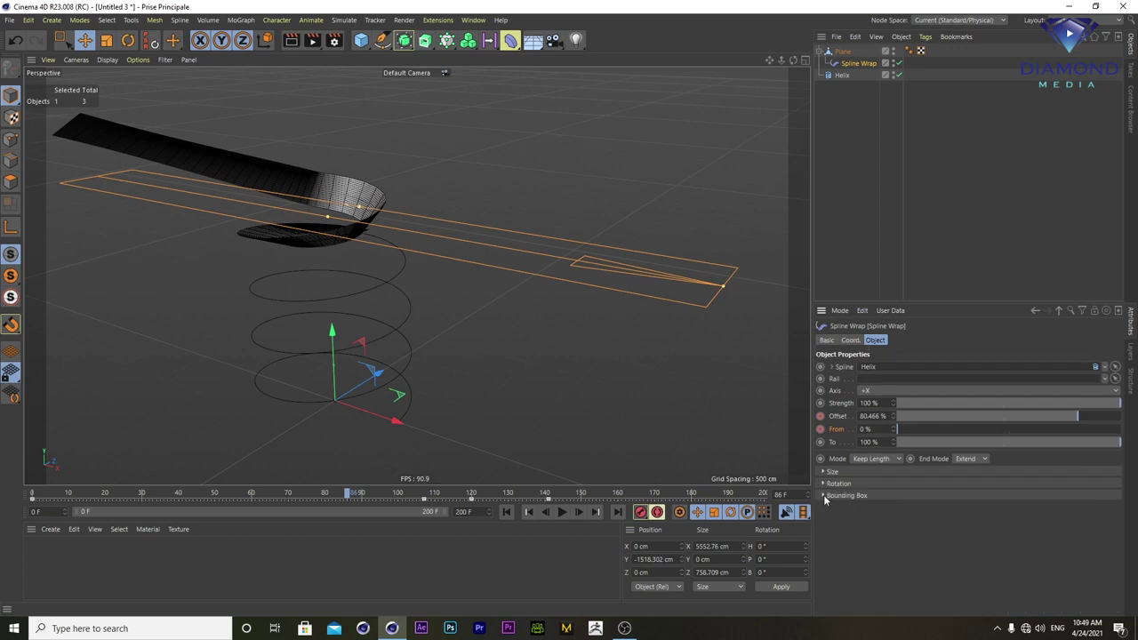
click(506, 512)
click(562, 512)
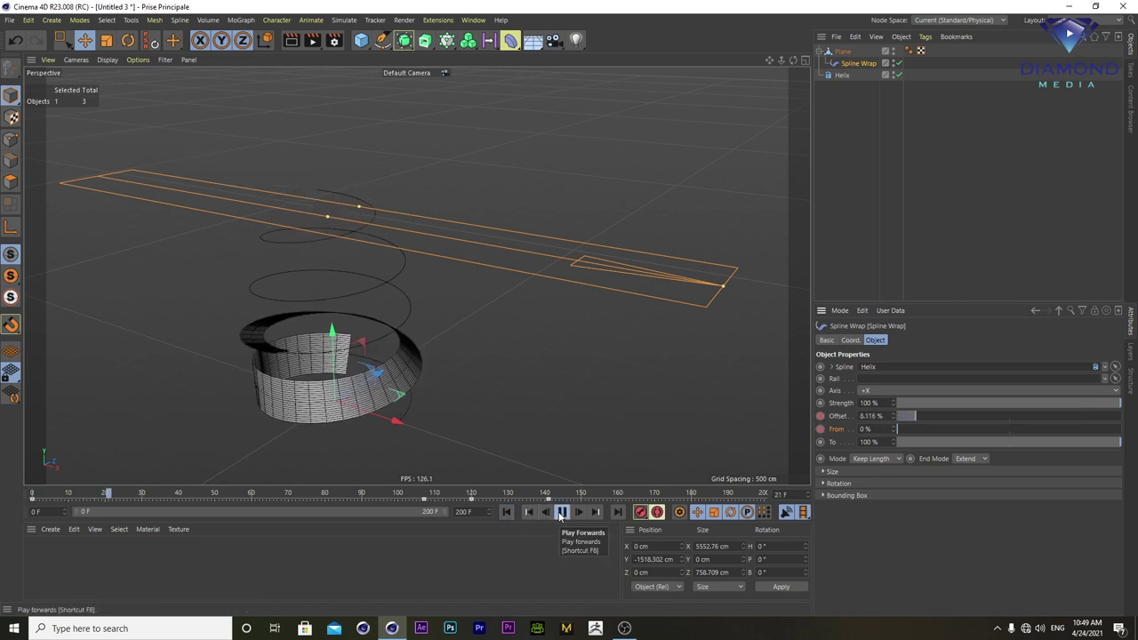
- Raise the Size curve's start point to widen the strip and play the animation
click(823, 471)
drag(907, 547, 906, 524)
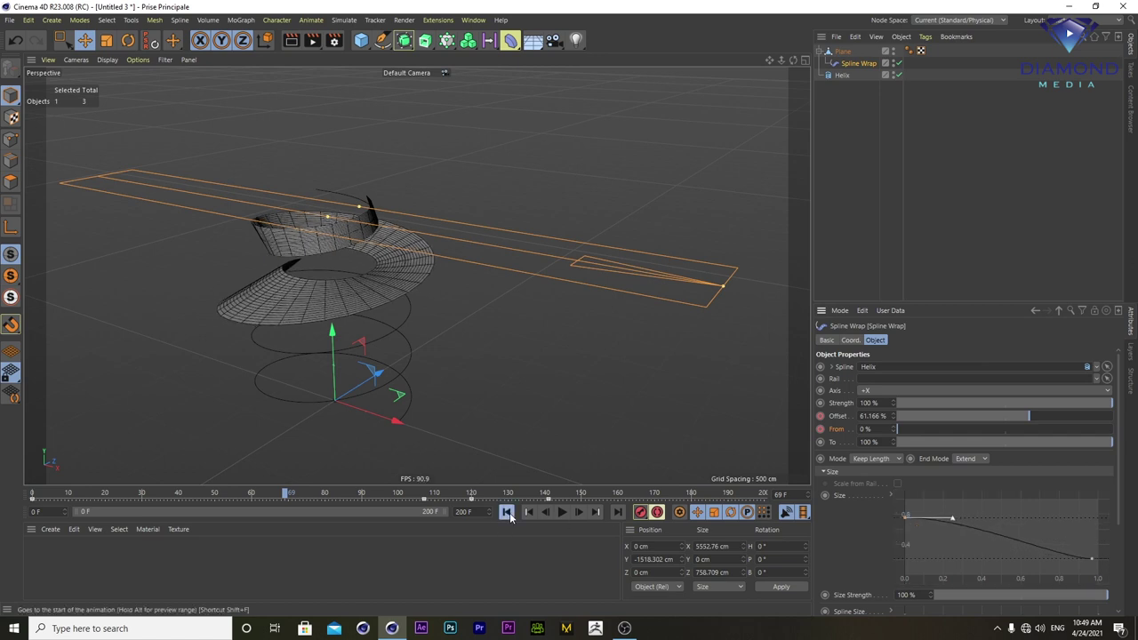
click(563, 512)
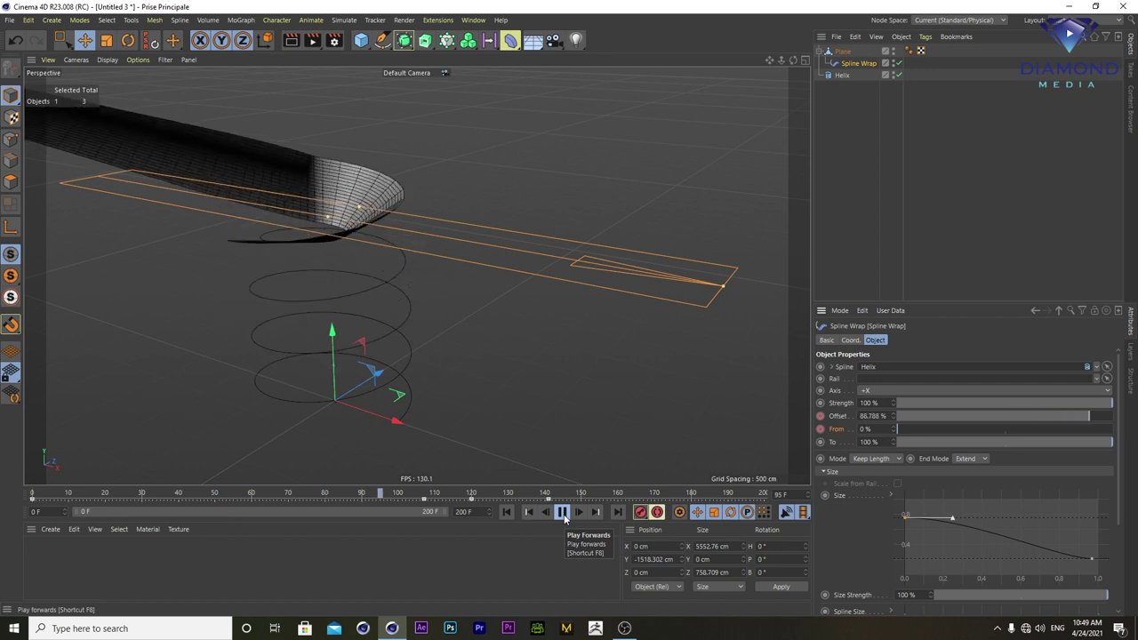
click(562, 513)
- Scrub back along the timeline and bring up the Plane's context menu
mouse_move(451, 498)
mouse_down()
mouse_move(136, 504)
mouse_move(181, 508)
mouse_up()
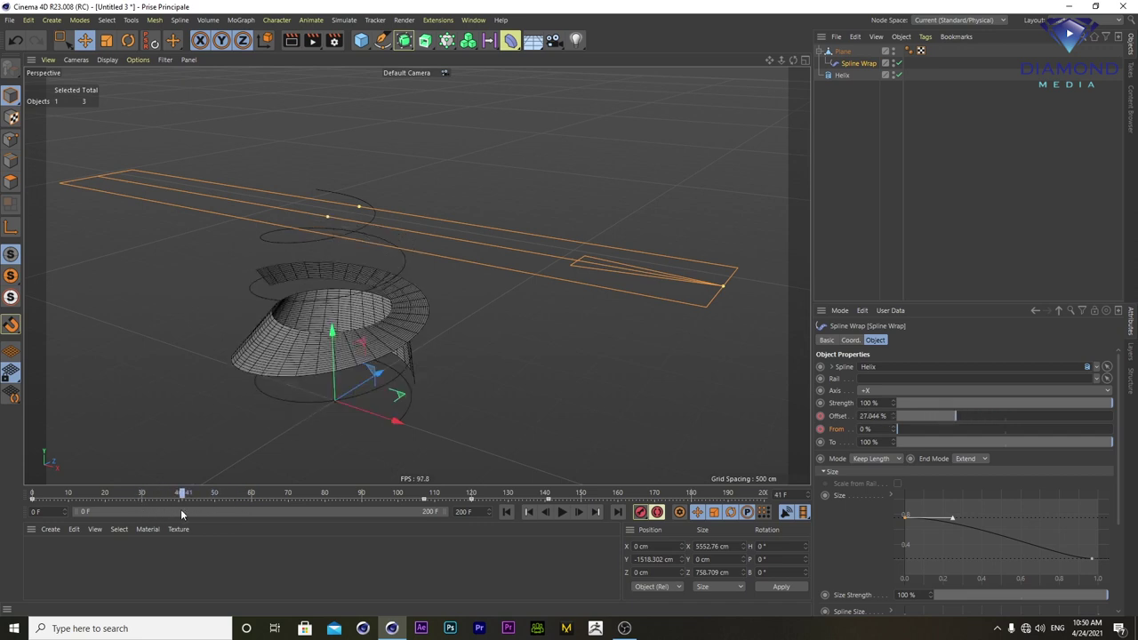
click(842, 52)
right_click(843, 58)
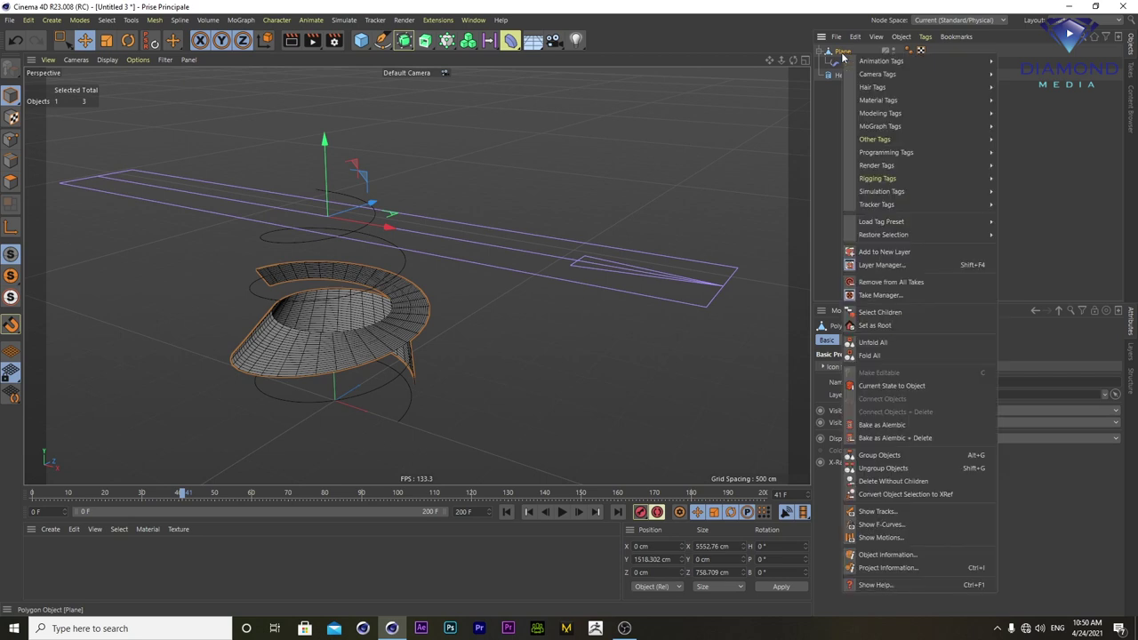
mouse_move(881, 191)
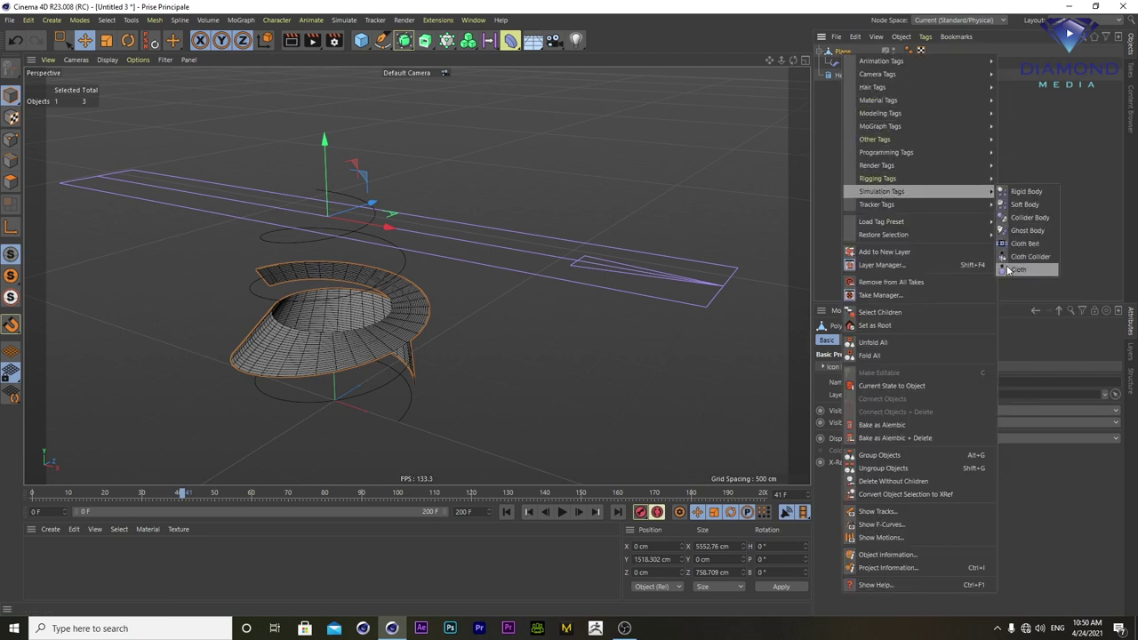
- Add a Cloth tag to the Plane, set gravity and wind forces to 0, and replay
click(1013, 270)
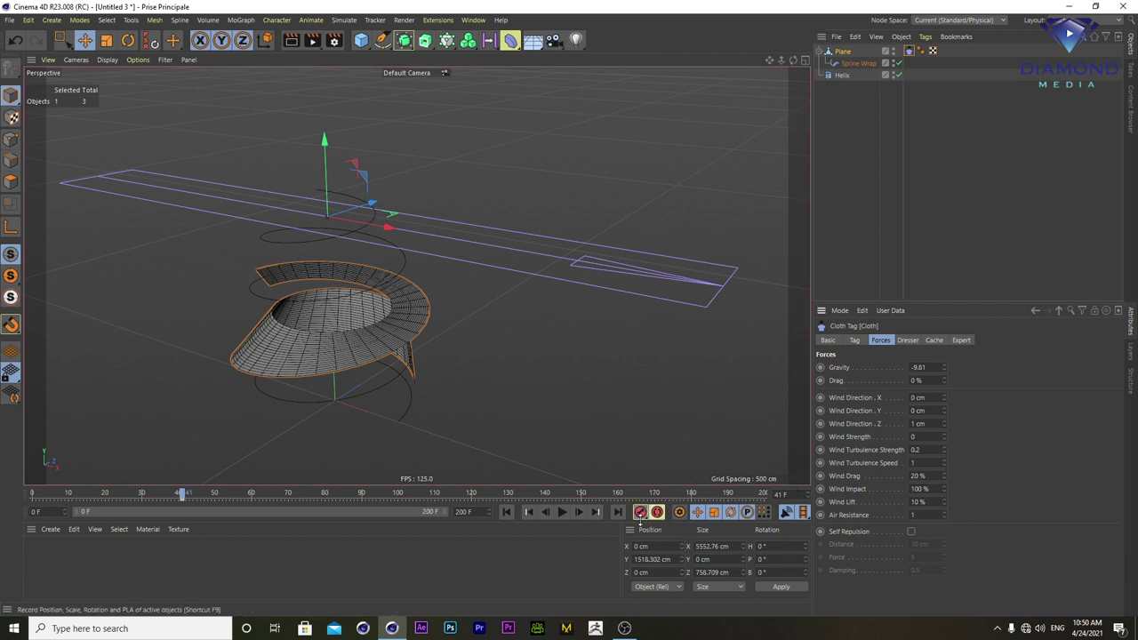
key(ctrl+z)
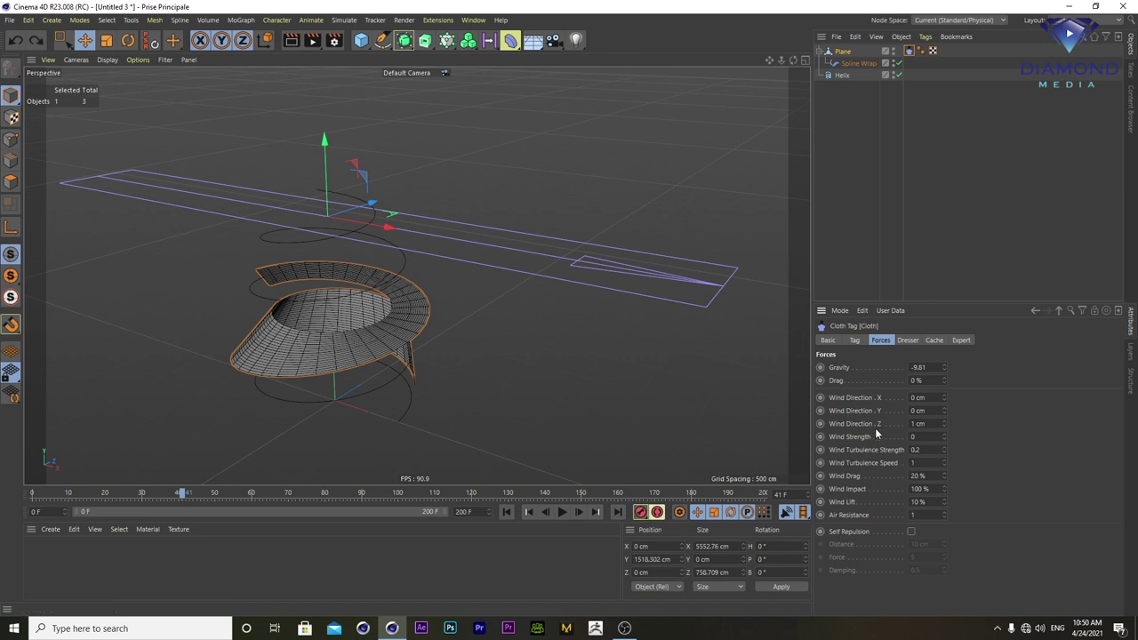
text(0)
key(Return)
click(505, 512)
click(562, 512)
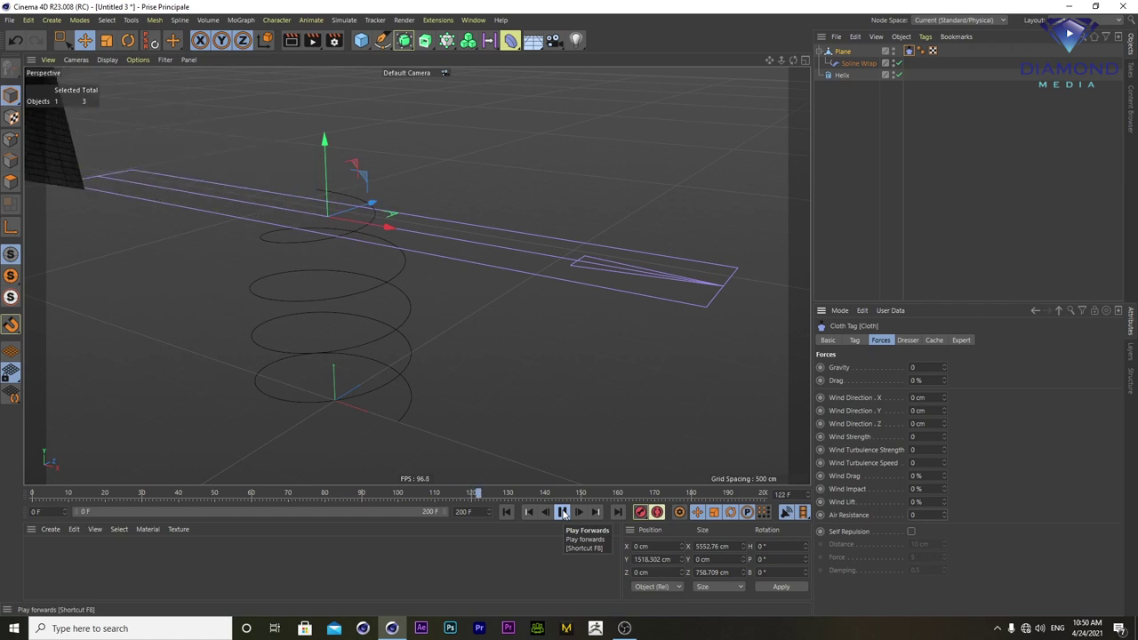
- Scrub back to frame 86, select the Plane and open the Simulate menu's Forces list
drag(328, 492, 351, 492)
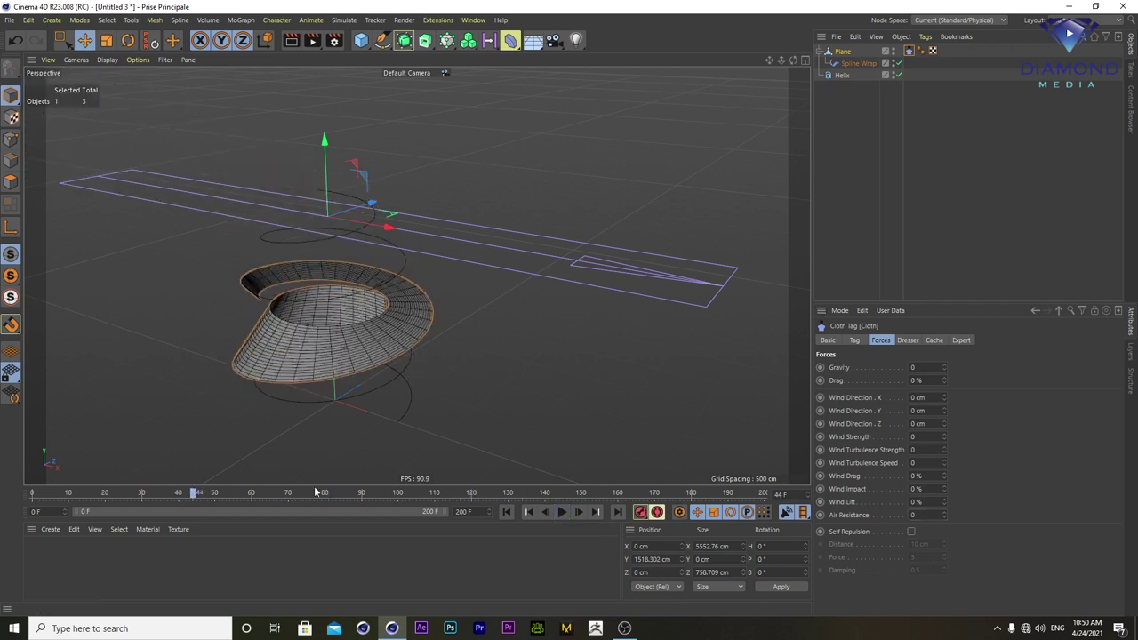
click(843, 53)
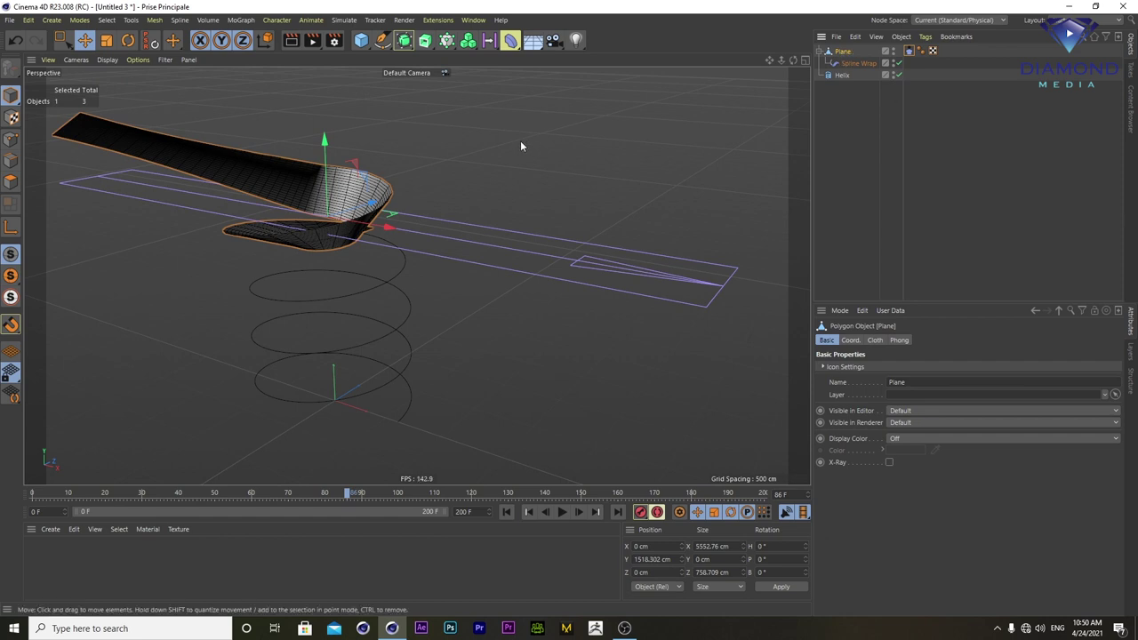
click(343, 21)
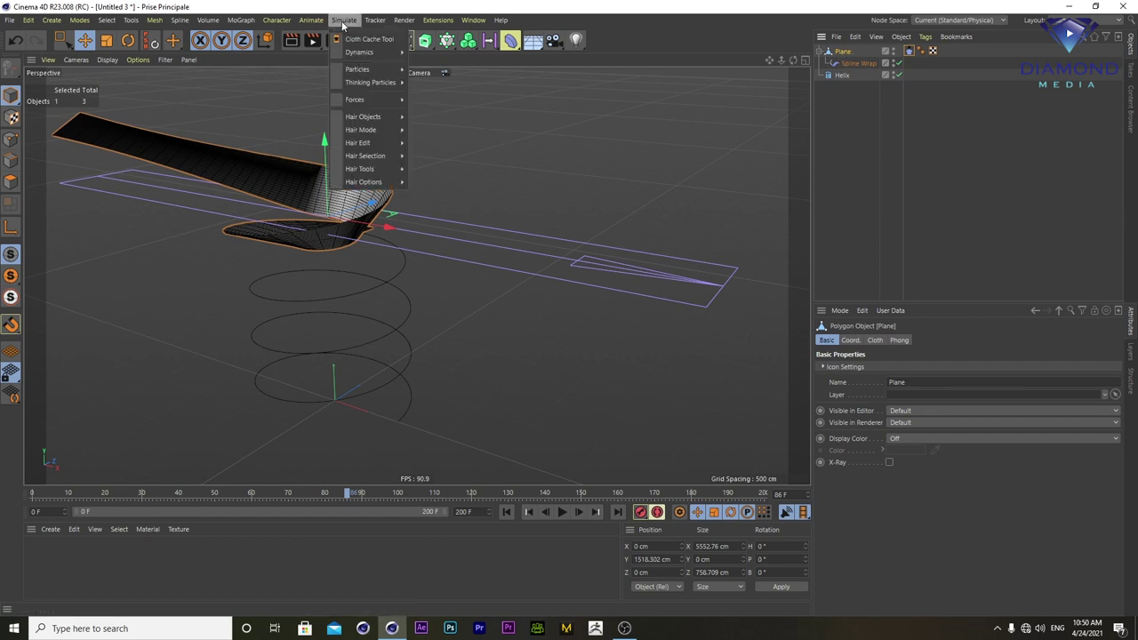
mouse_move(355, 100)
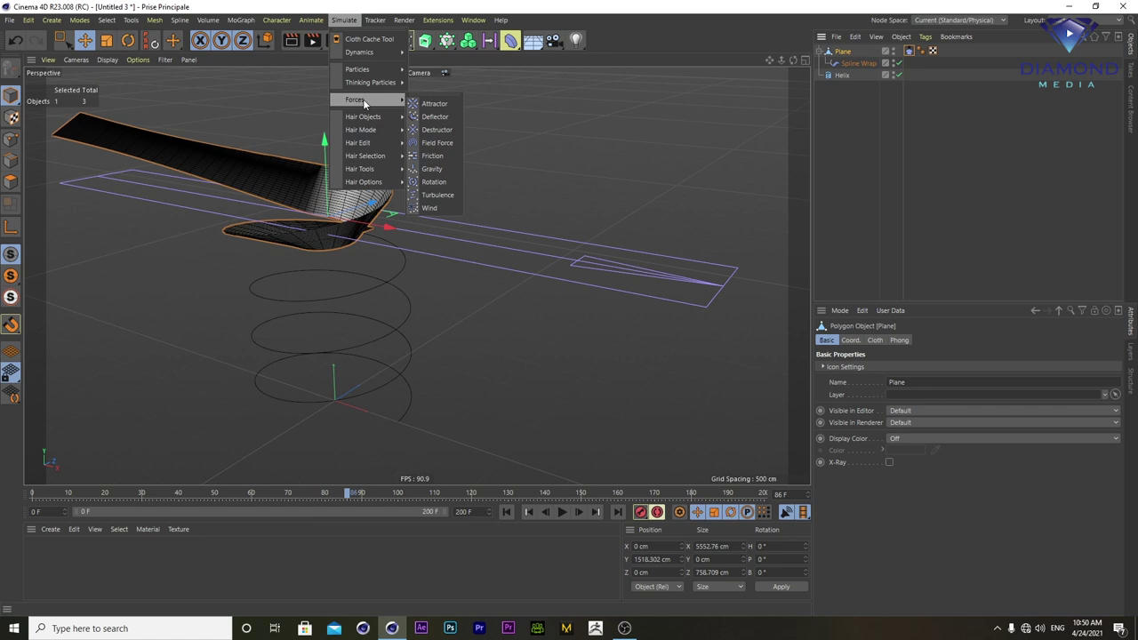
- Add a Turbulence force and set its Scale to 50%
click(437, 197)
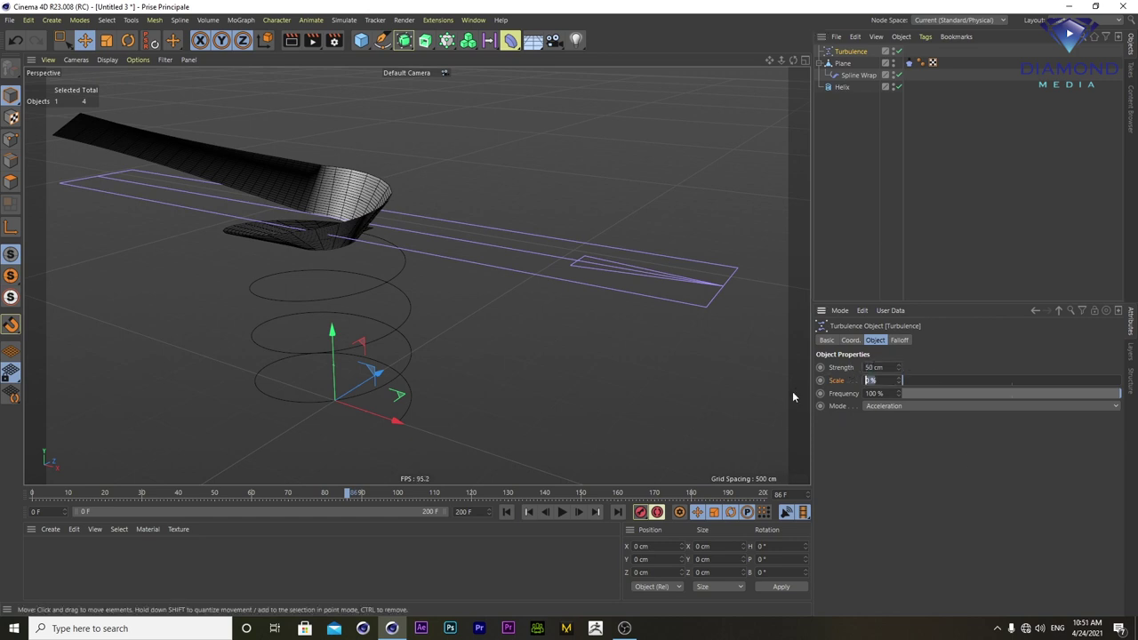
key(BackSpace)
text(0)
key(Return)
- Play the animation from frame 0 to watch the turbulence blow the strip
click(526, 512)
click(560, 512)
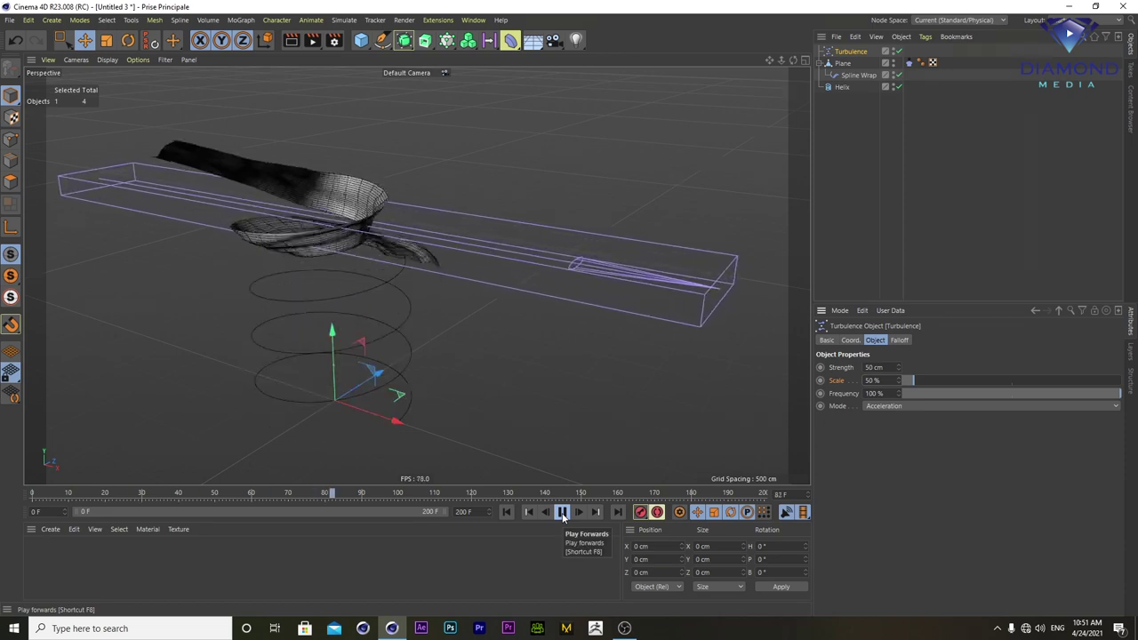
click(562, 513)
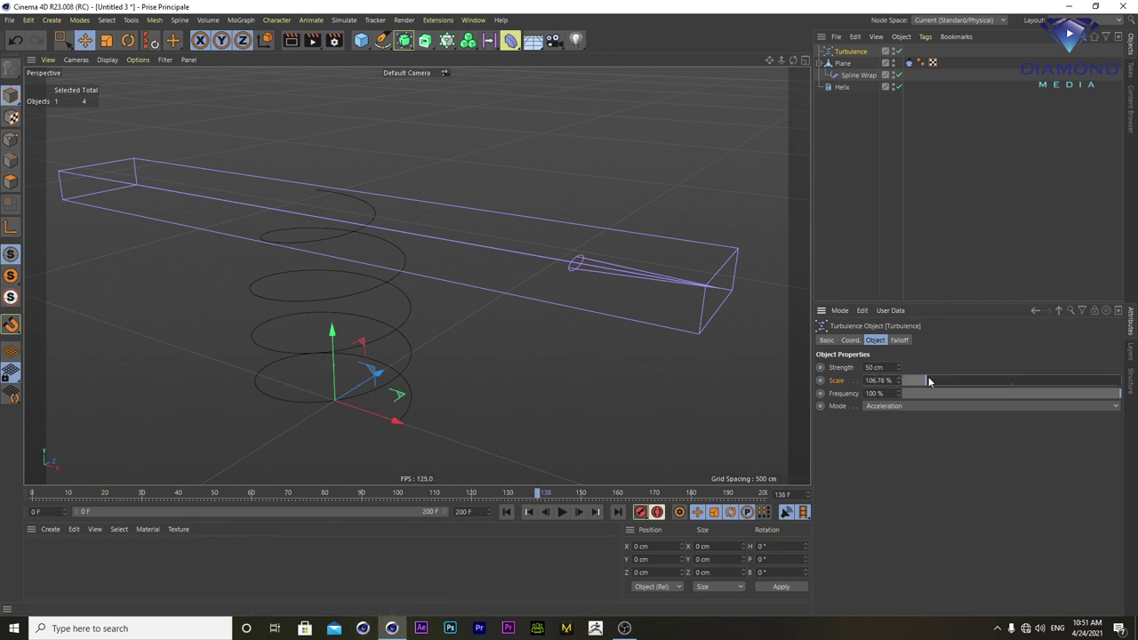
- Preview the turbulence to frame 133, then edit the turbulence Scale value to 30%
click(506, 512)
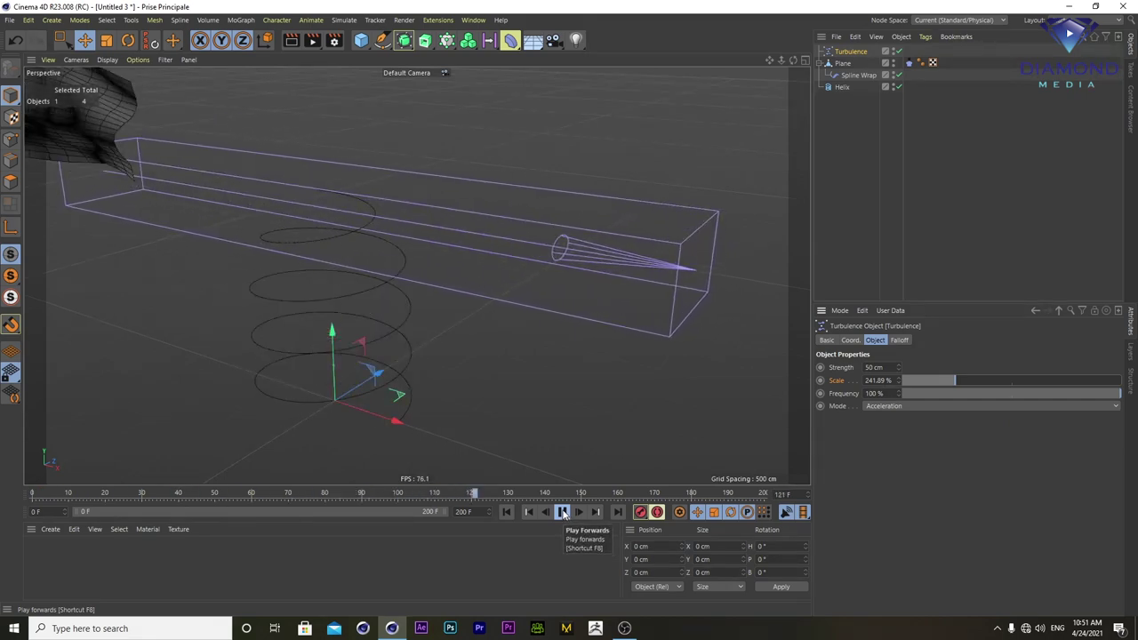
click(562, 512)
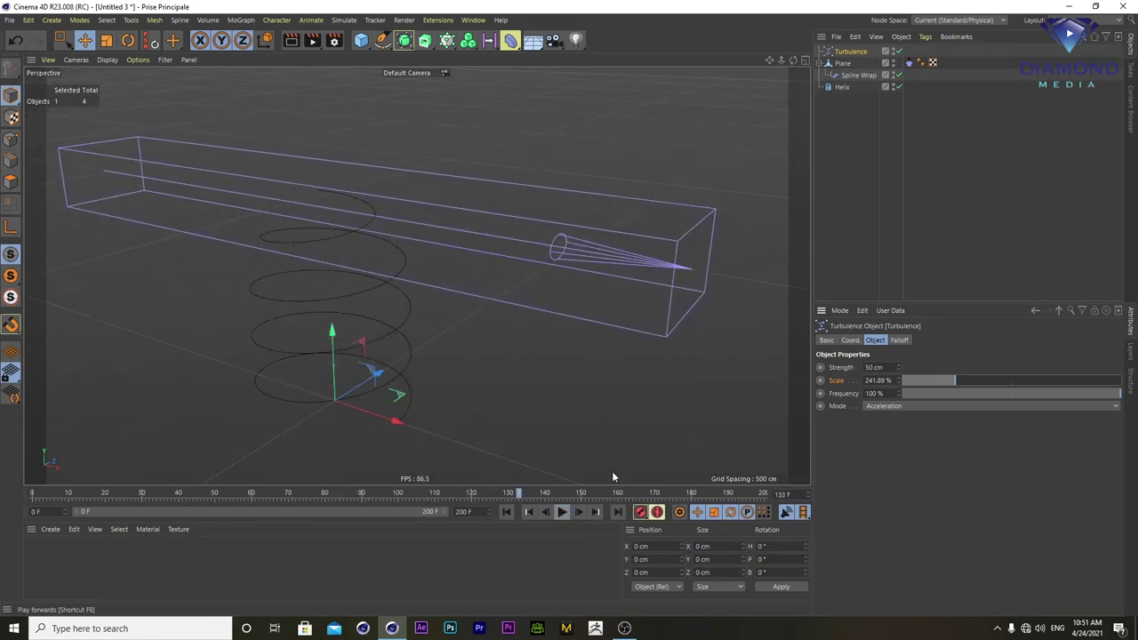
click(890, 380)
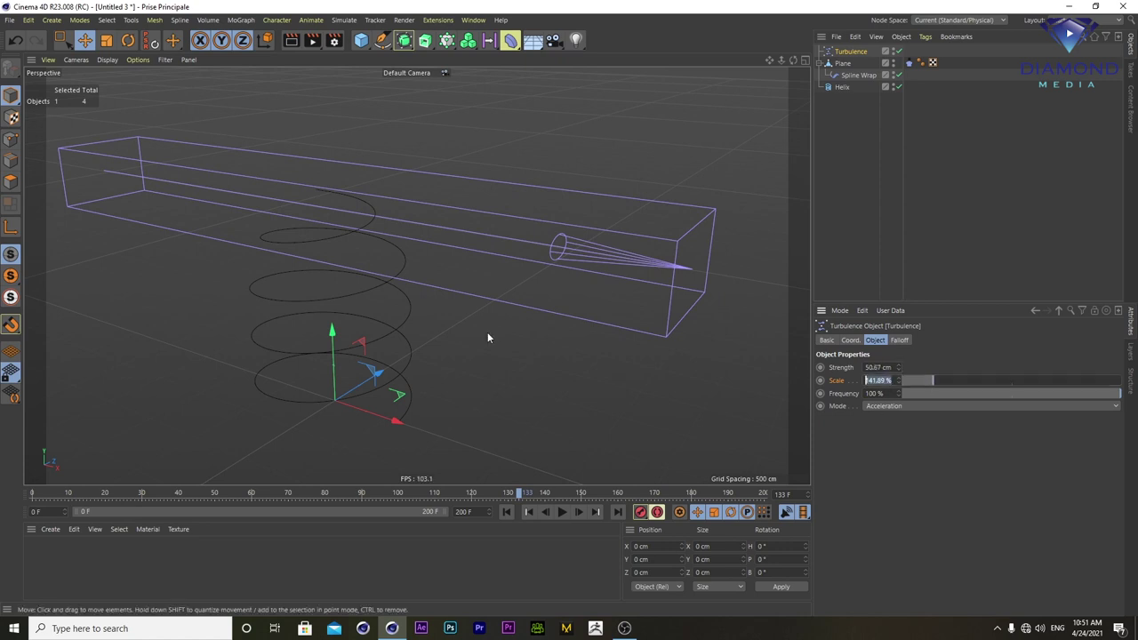
text(30)
- Replay the animation from frame 0 and scrub back to frame 30 to check the finer ripple
click(506, 513)
click(562, 513)
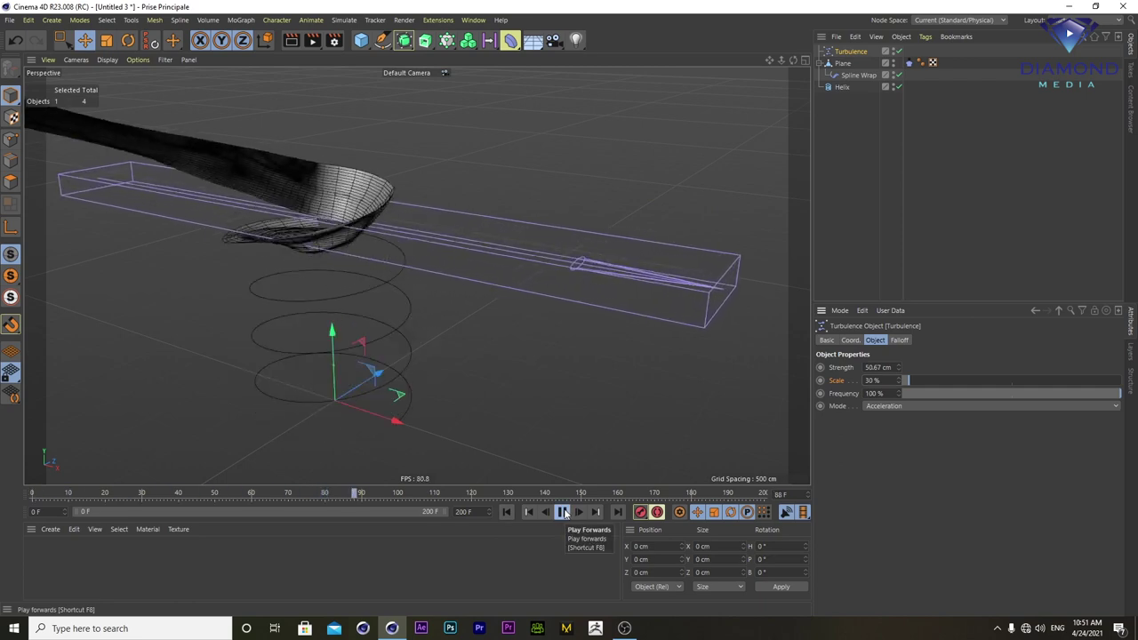
click(564, 513)
mouse_move(417, 498)
mouse_down()
mouse_move(148, 503)
mouse_move(411, 528)
mouse_move(372, 534)
mouse_move(81, 528)
mouse_move(411, 555)
mouse_up()
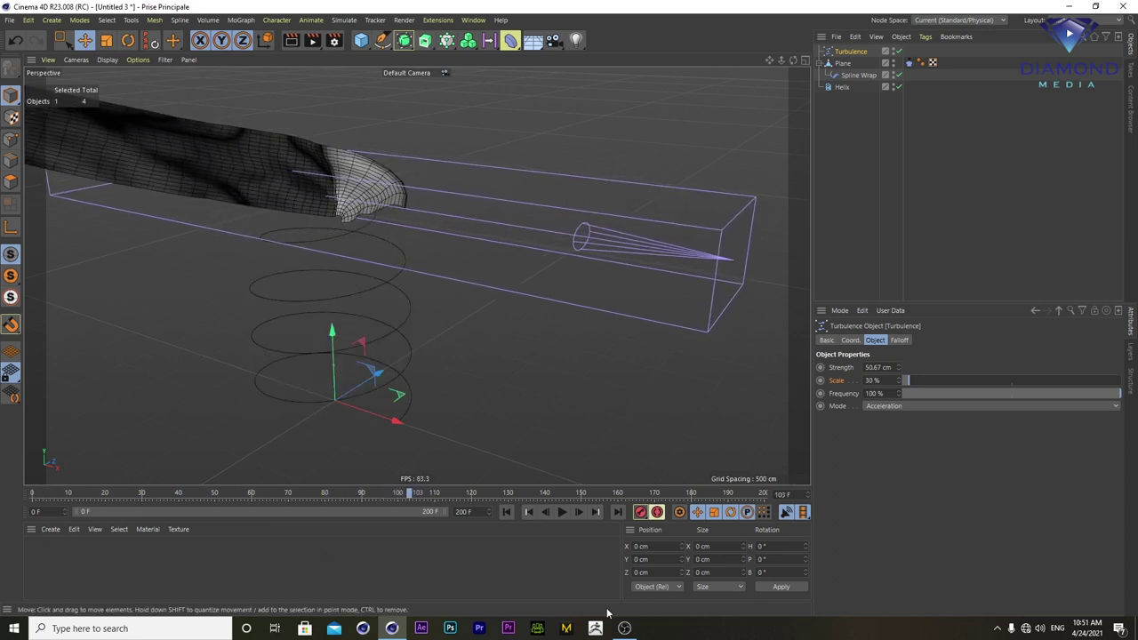
click(507, 513)
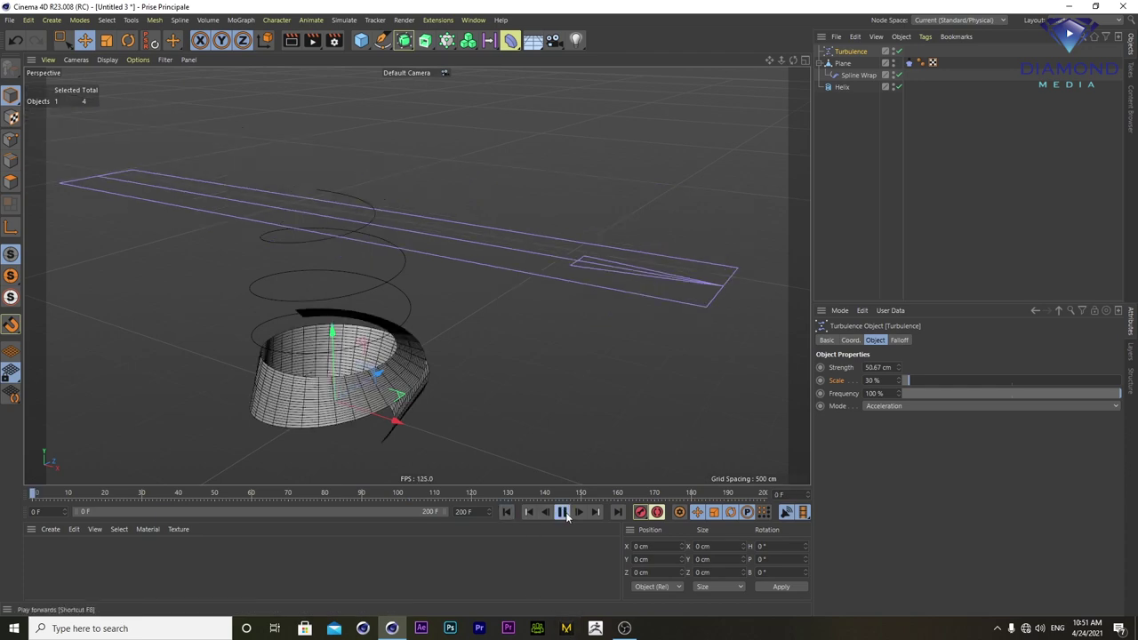